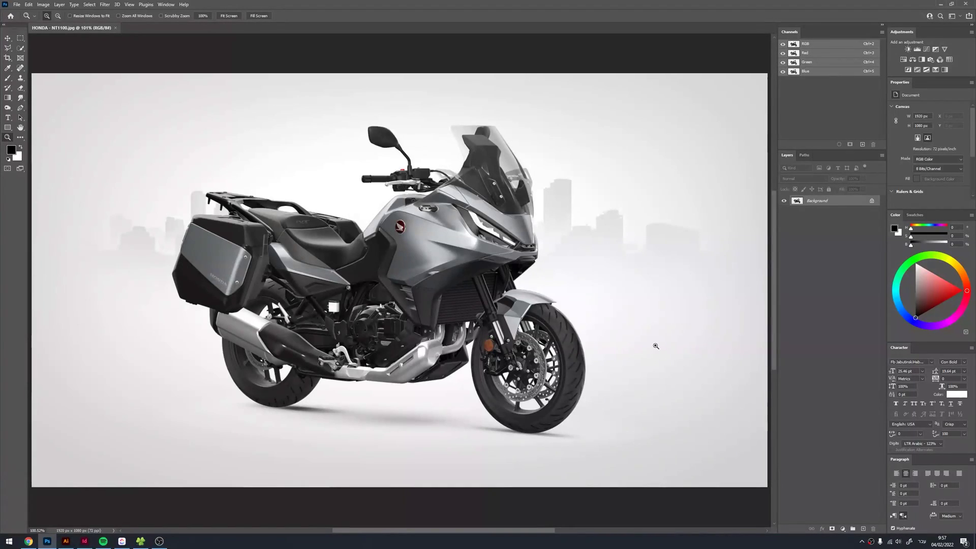
# Duplicate the motorcycle photo onto a new layer and fill the Background layer with red.
pyautogui.hotkey('ctrl', 'j')
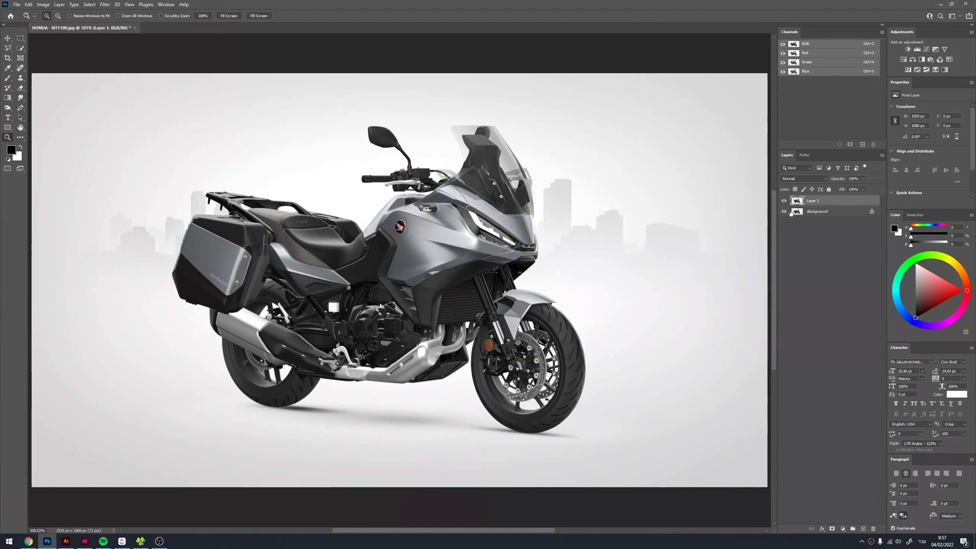
pyautogui.click(791, 212)
pyautogui.click(963, 290)
pyautogui.hotkey('alt', 'BackSpace')
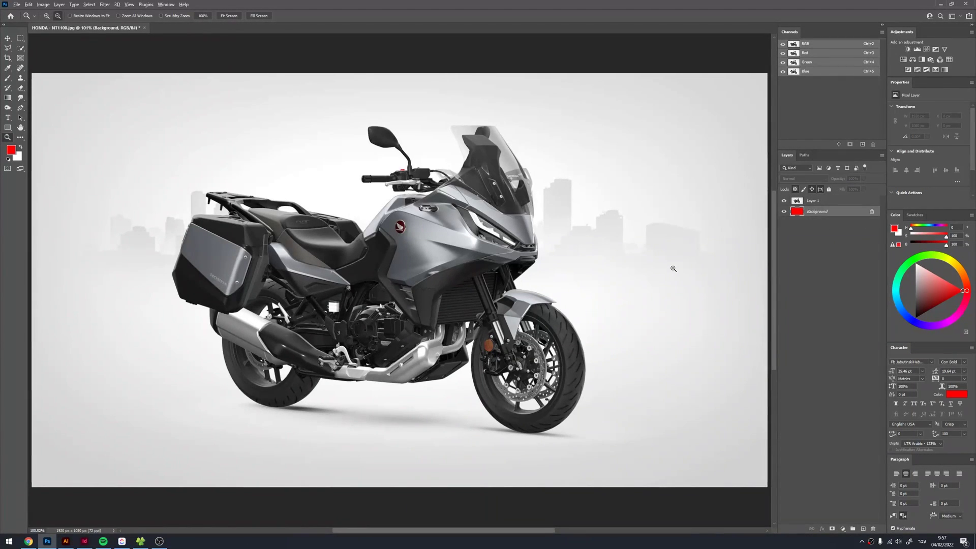
# Rename the duplicate layer to 1 and save the document as HONDA - NT1100.psd.
pyautogui.doubleClick(812, 201)
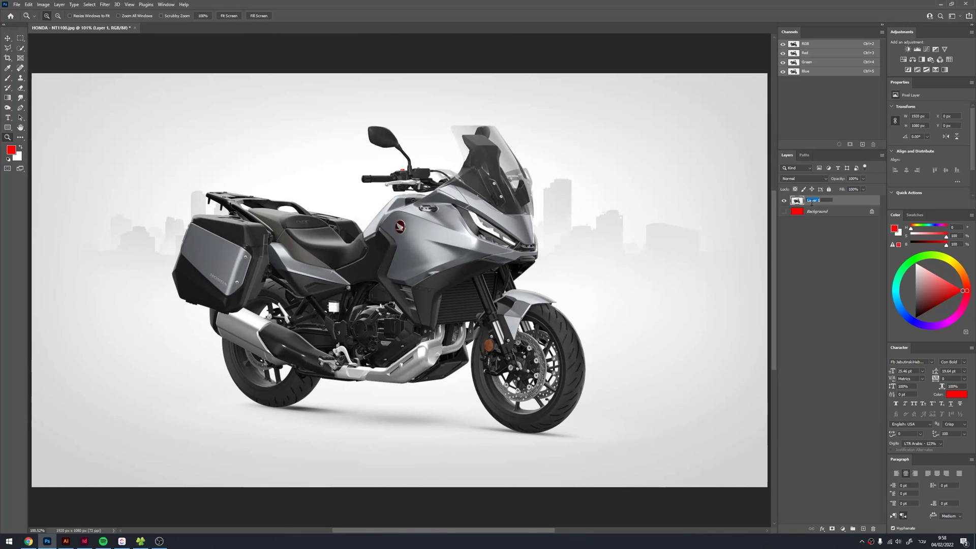
pyautogui.write('1')
pyautogui.press('Return')
pyautogui.hotkey('ctrl', 'shift', 's')
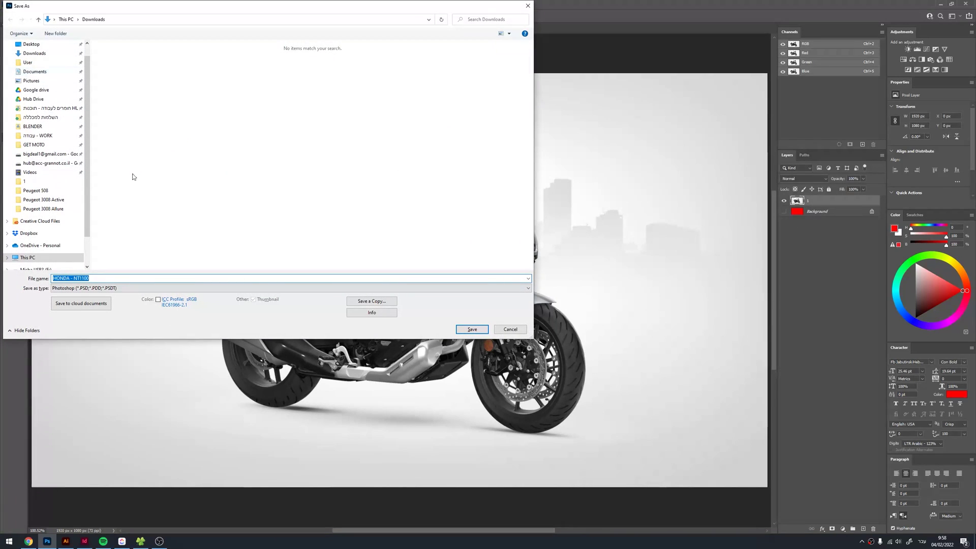
pyautogui.press('Return')
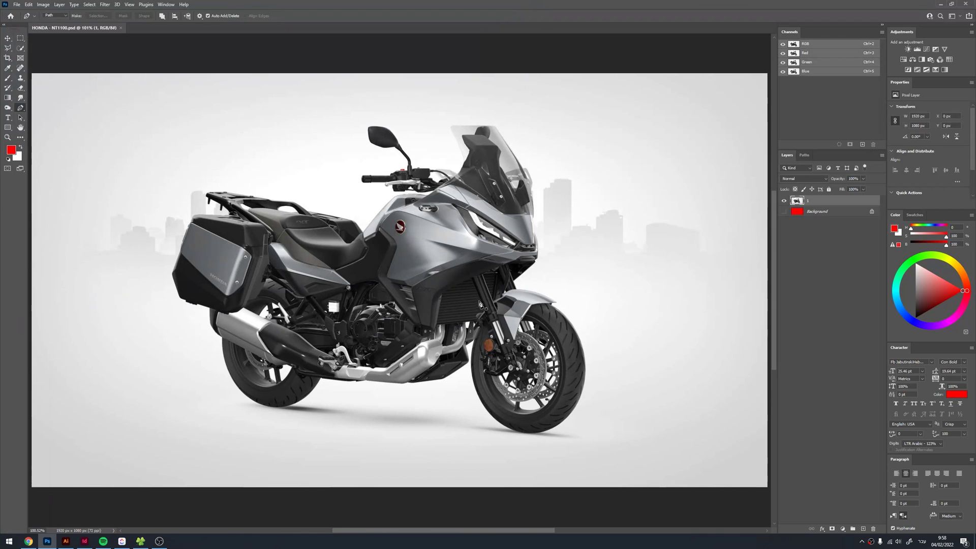
# Start the pen path at the front fender tip and curve it along the fender.
pyautogui.scroll(3, 530, 291)
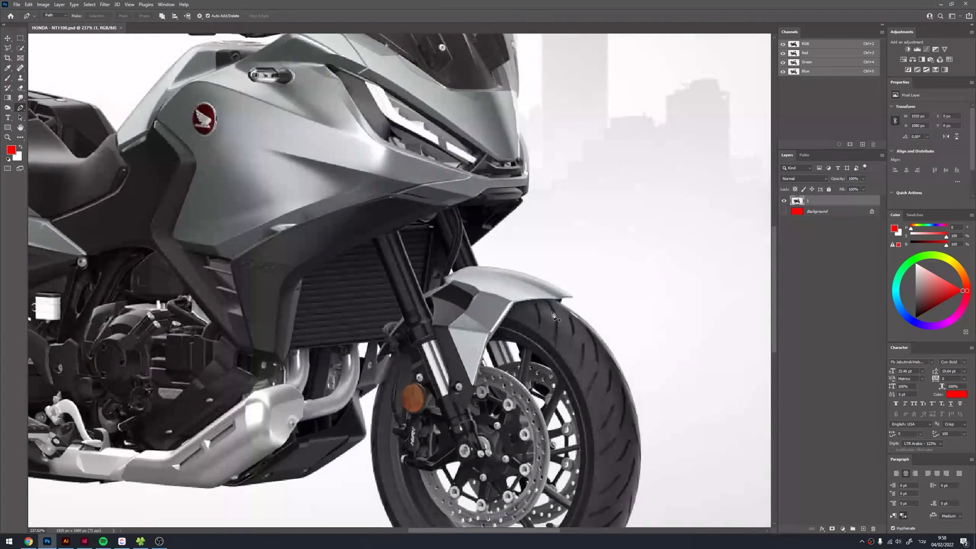
pyautogui.scroll(3, 519, 346)
pyautogui.scroll(2, 511, 387)
pyautogui.scroll(2, 507, 407)
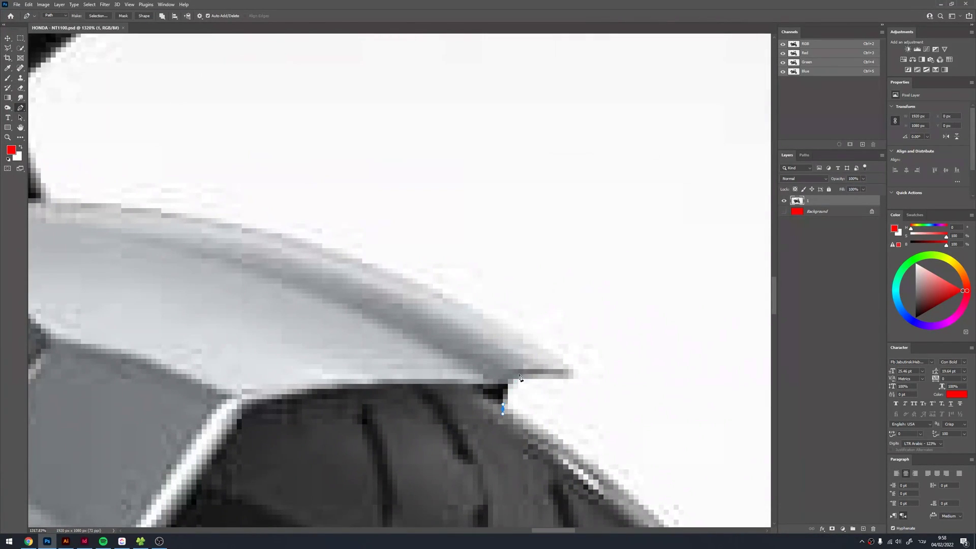
pyautogui.click(512, 380)
pyautogui.click(572, 373)
pyautogui.scroll(-2, 571, 373)
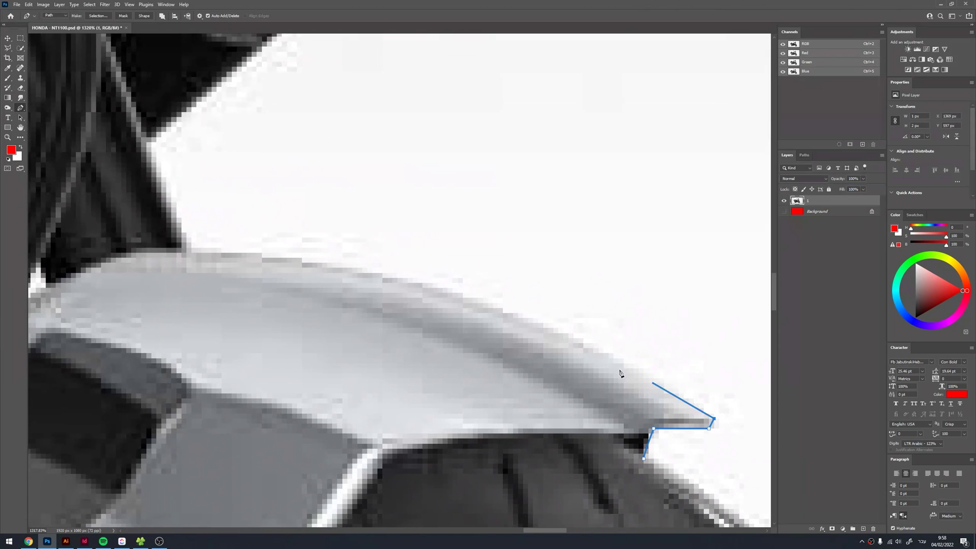
pyautogui.scroll(-1, 654, 413)
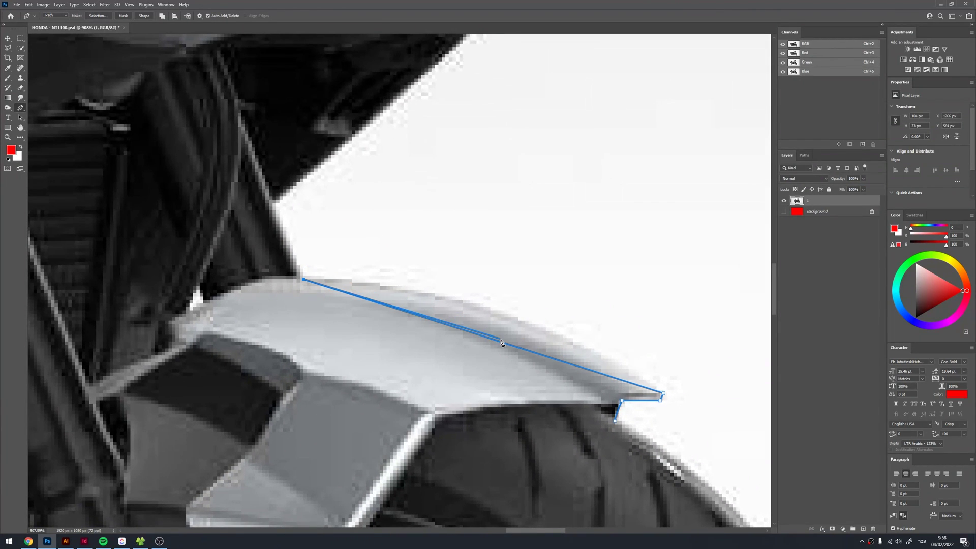
pyautogui.moveTo(504, 345); pyautogui.dragTo(511, 319)
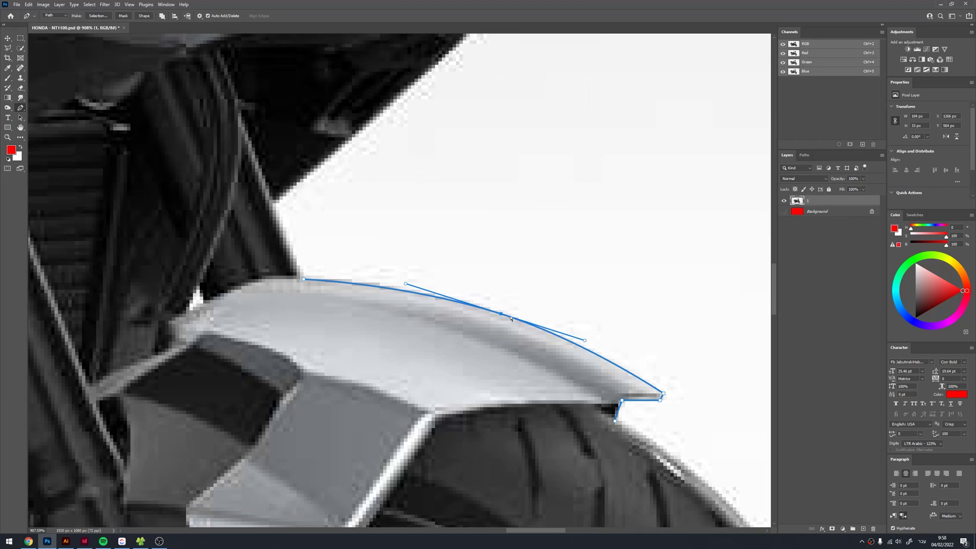
pyautogui.moveTo(585, 341); pyautogui.dragTo(588, 343)
pyautogui.moveTo(333, 265); pyautogui.dragTo(409, 360)
pyautogui.click(346, 297)
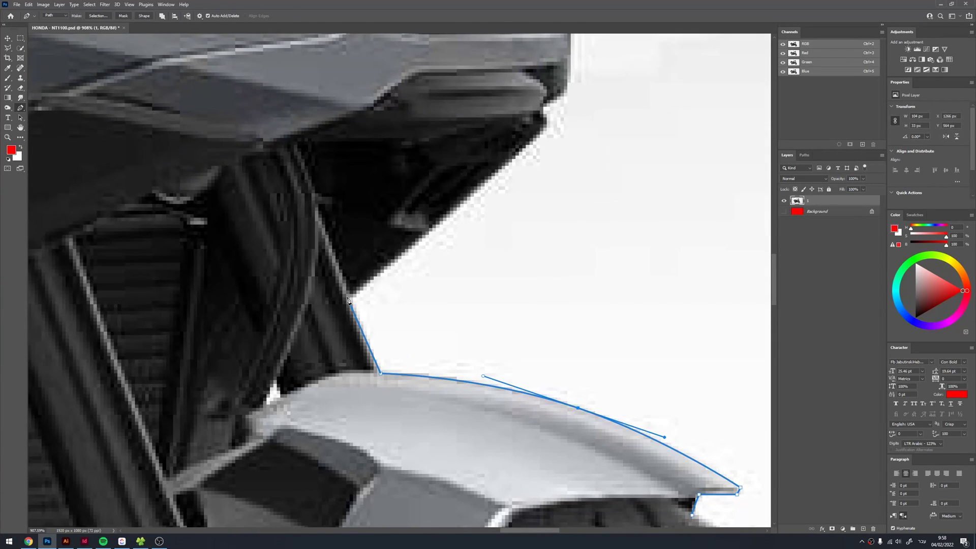
# Extend the path from the fender onto the fairing's front edge with a curved anchor.
pyautogui.moveTo(427, 241); pyautogui.dragTo(484, 316)
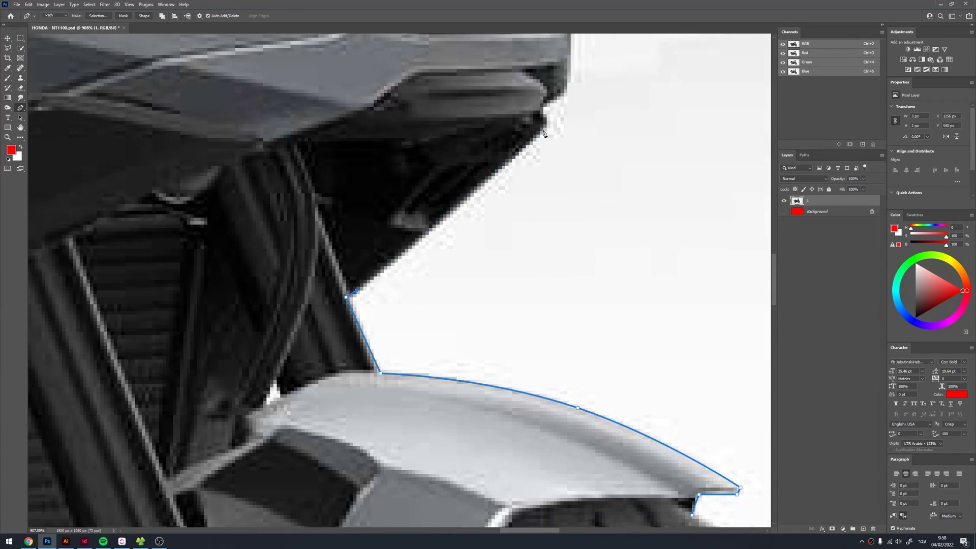
pyautogui.scroll(3, 485, 319)
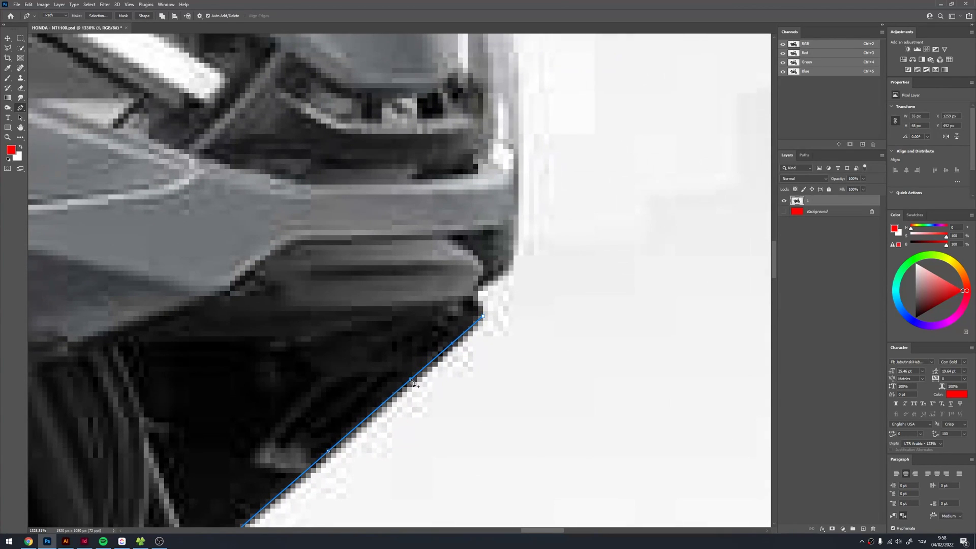
pyautogui.scroll(1, 496, 293)
pyautogui.scroll(1, 495, 293)
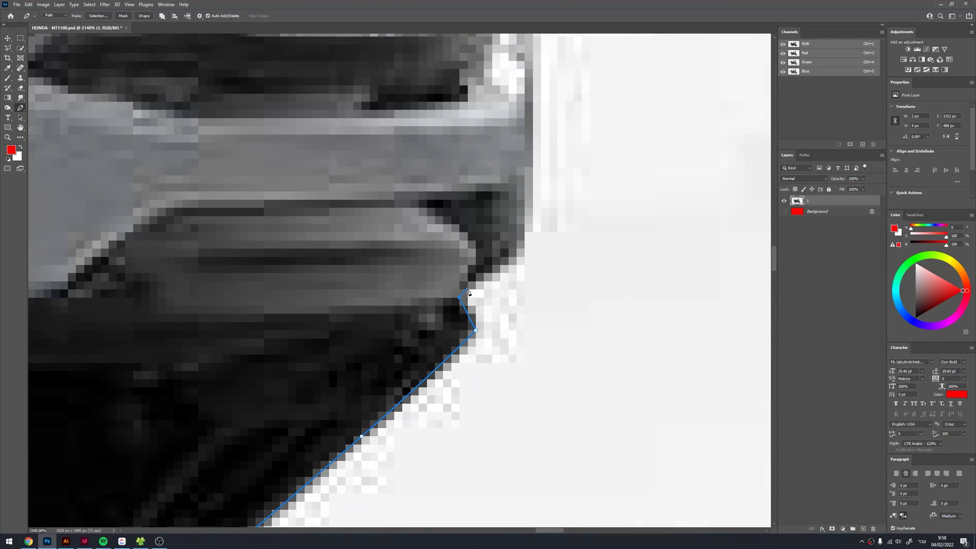
pyautogui.moveTo(523, 244); pyautogui.dragTo(483, 340)
pyautogui.scroll(-5, 485, 345)
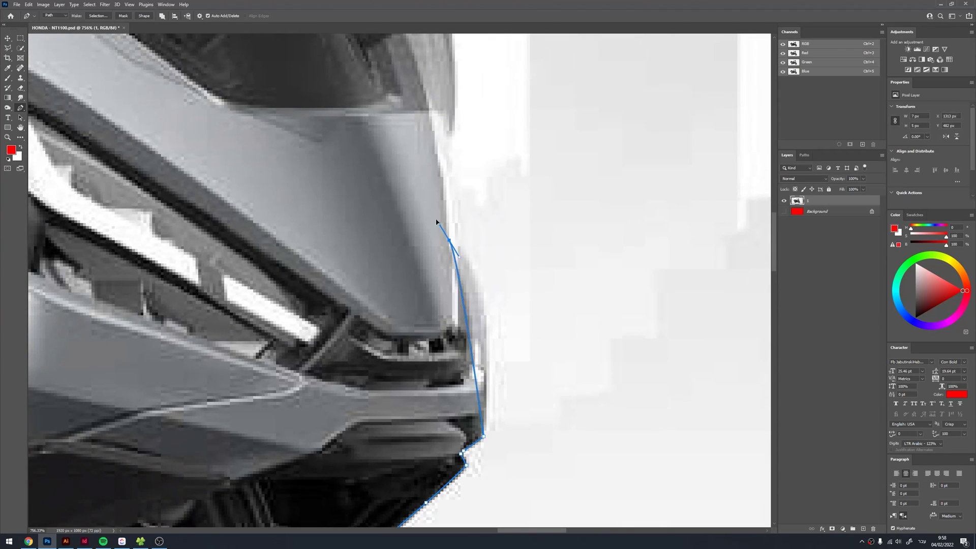
pyautogui.moveTo(449, 240)
pyautogui.mouseDown()
pyautogui.moveTo(395, 182)
pyautogui.moveTo(450, 184)
pyautogui.mouseUp()
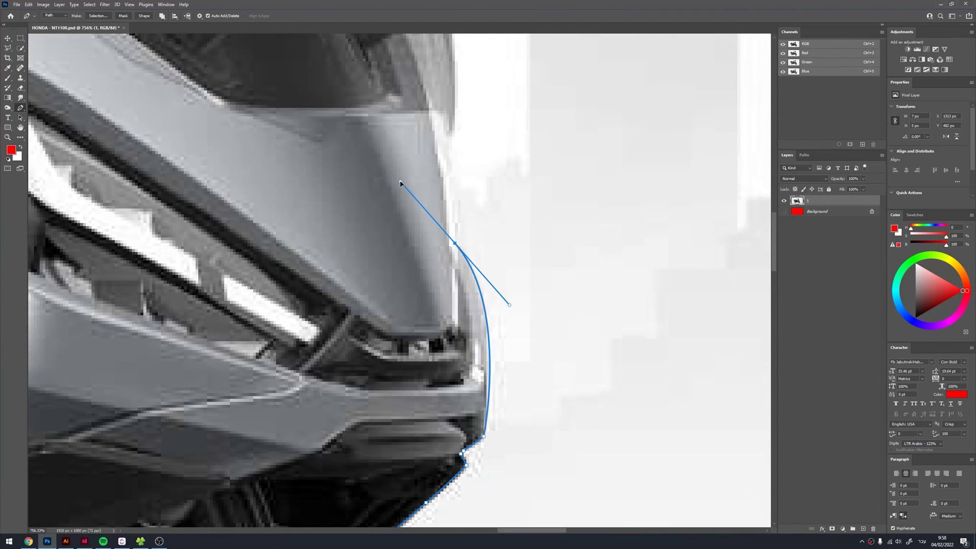
pyautogui.scroll(3, 450, 204)
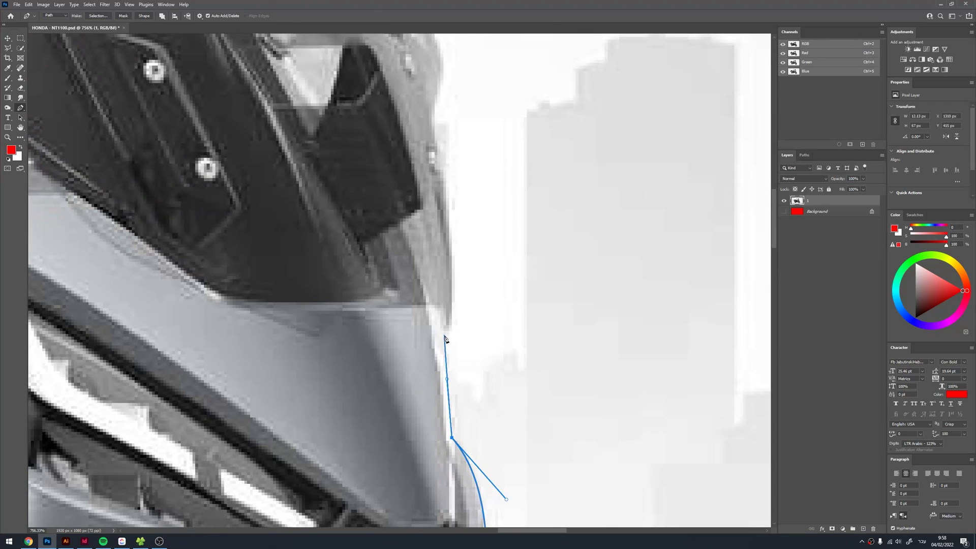
# Continue anchors up the fairing edge to the base of the windscreen.
pyautogui.click(440, 336)
pyautogui.scroll(1, 440, 336)
pyautogui.click(446, 311)
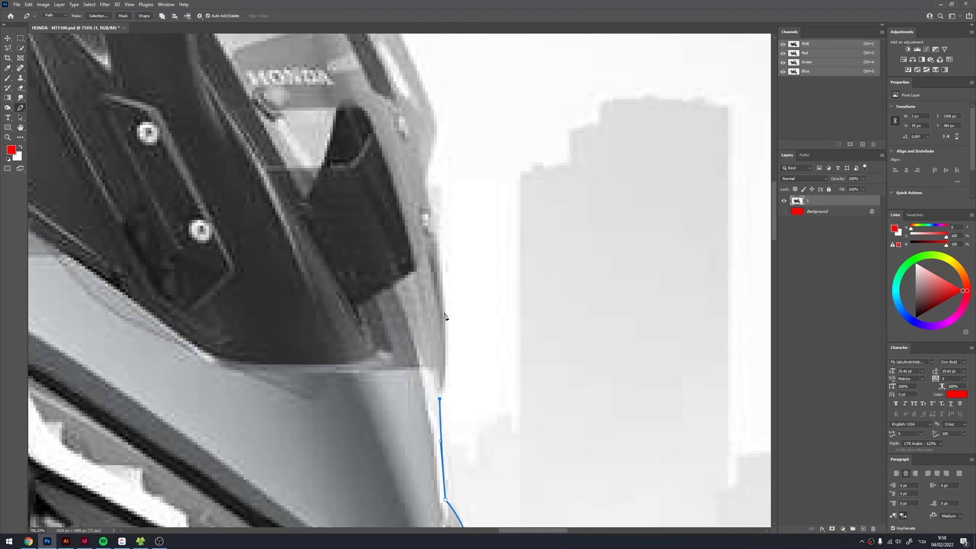
pyautogui.click(443, 245)
pyautogui.scroll(3, 440, 229)
pyautogui.click(417, 334)
pyautogui.scroll(2, 509, 371)
pyautogui.hscroll(-3, 509, 371)
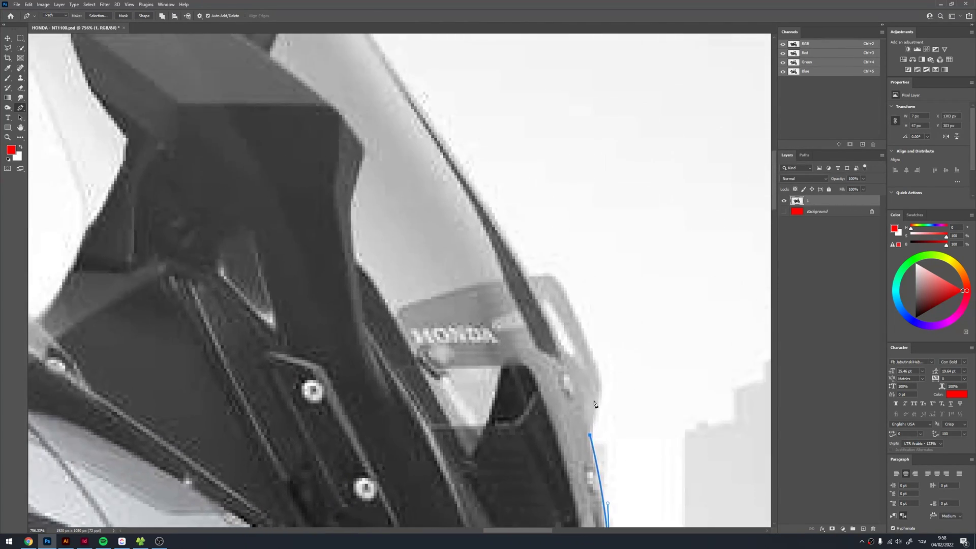
# Trace the windscreen's front edge and top to its top-left corner.
pyautogui.click(596, 345)
pyautogui.scroll(1, 600, 348)
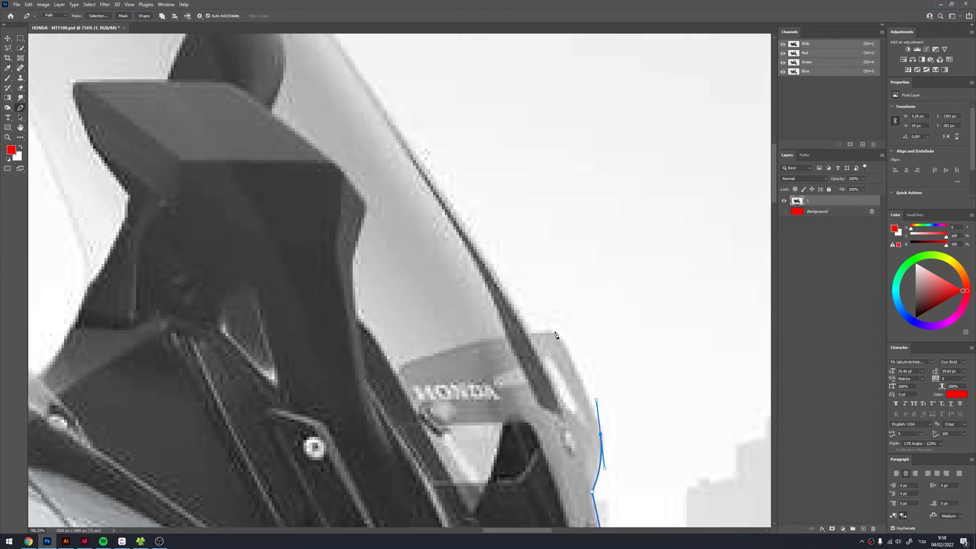
pyautogui.click(558, 334)
pyautogui.click(528, 334)
pyautogui.scroll(3, 443, 214)
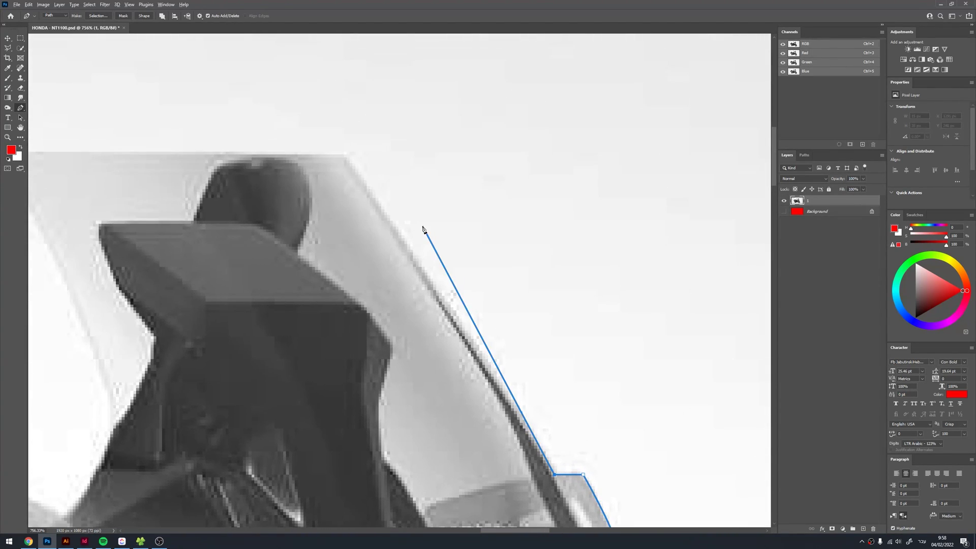
pyautogui.hscroll(-2, 358, 169)
pyautogui.click(366, 168)
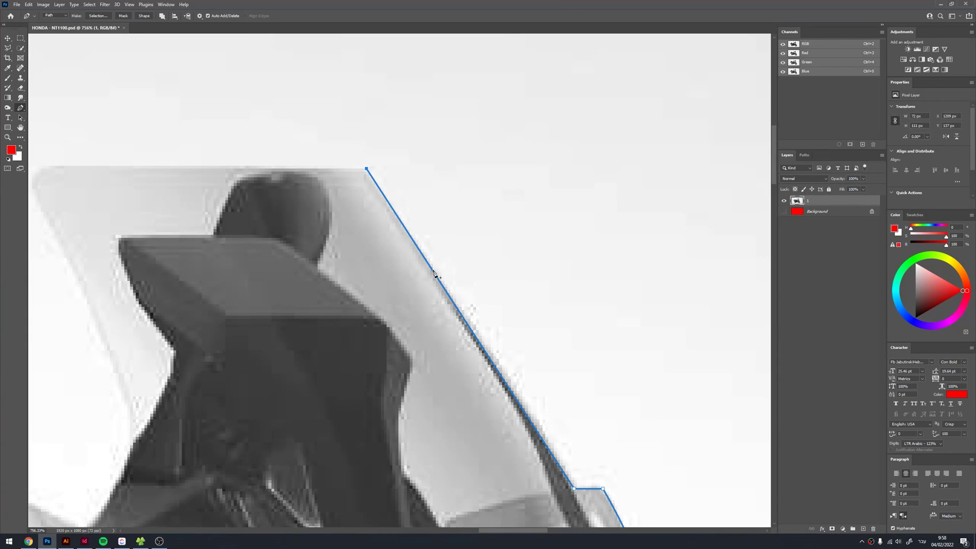
pyautogui.click(433, 273)
pyautogui.hscroll(-3, 366, 219)
pyautogui.hscroll(-1, 305, 175)
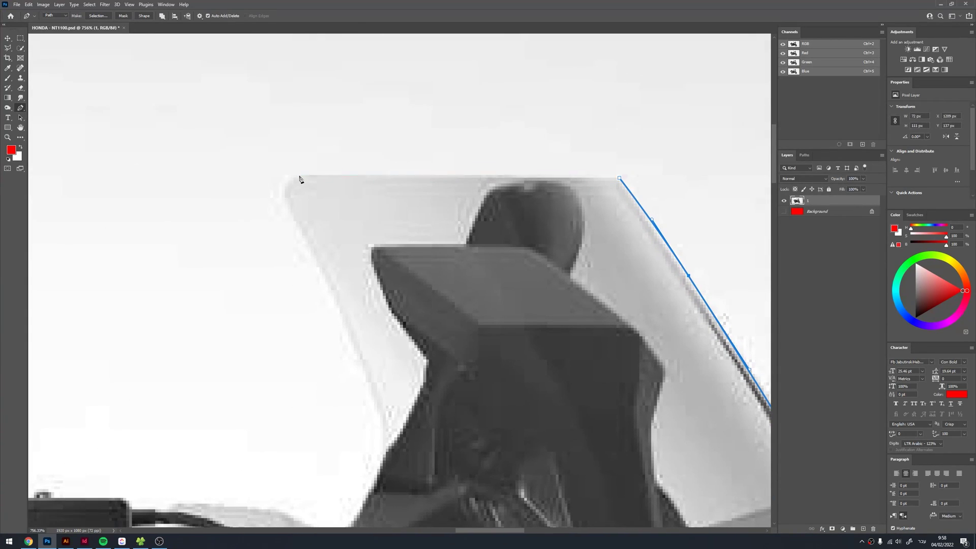
pyautogui.click(298, 176)
# Trace the windscreen's rear edge down to where it meets the bodywork.
pyautogui.moveTo(293, 225); pyautogui.dragTo(286, 77)
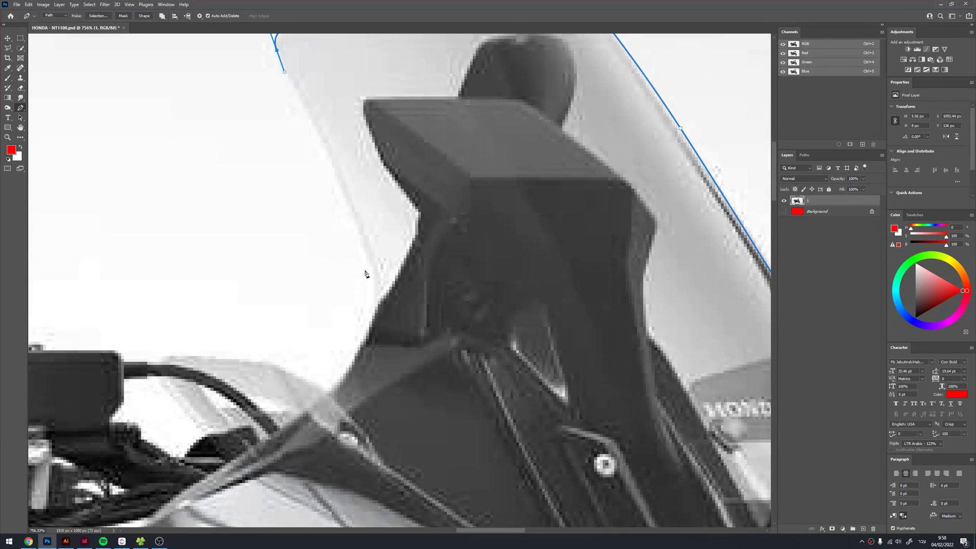
pyautogui.click(375, 304)
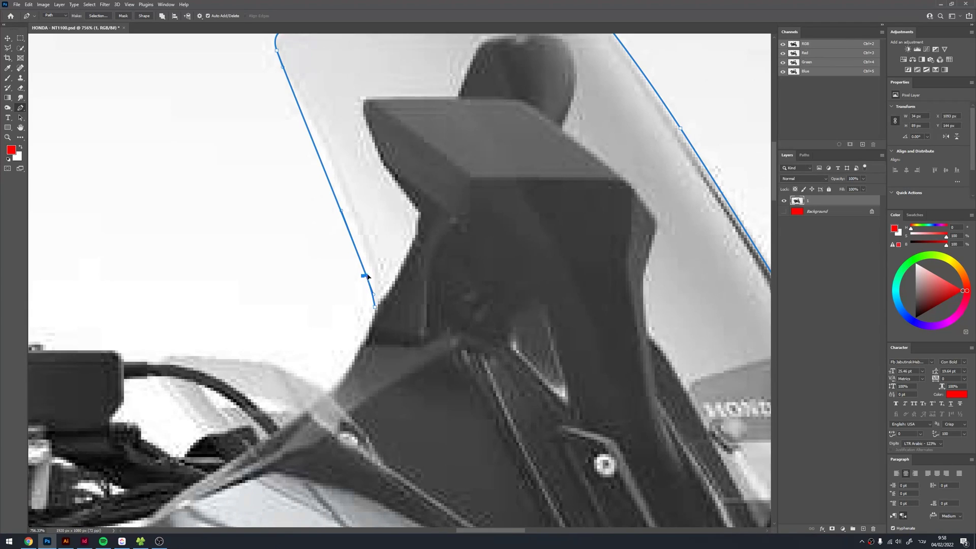
pyautogui.moveTo(364, 280); pyautogui.dragTo(371, 274)
pyautogui.moveTo(347, 203); pyautogui.dragTo(446, 262)
pyautogui.click(446, 255)
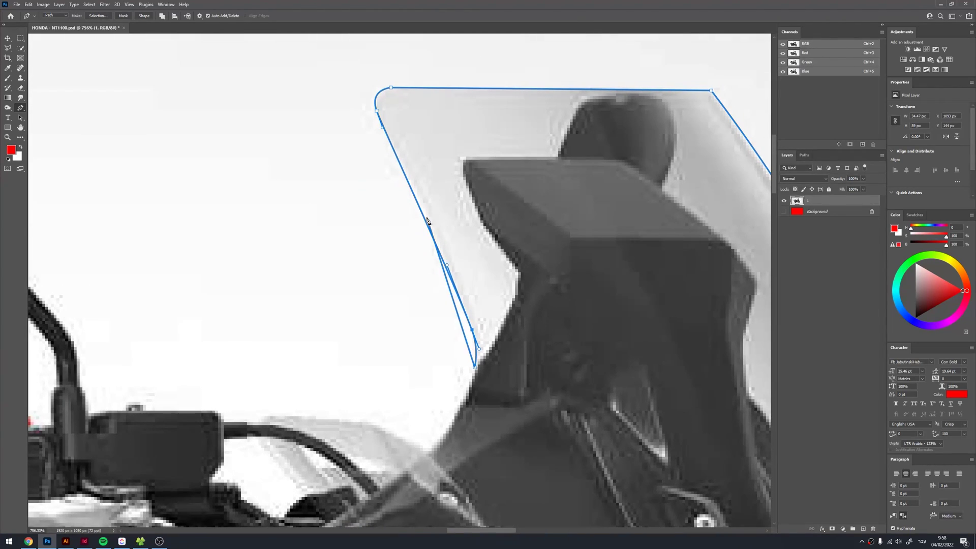
pyautogui.click(461, 301)
pyautogui.click(427, 215)
pyautogui.click(405, 164)
pyautogui.moveTo(472, 389); pyautogui.dragTo(534, 274)
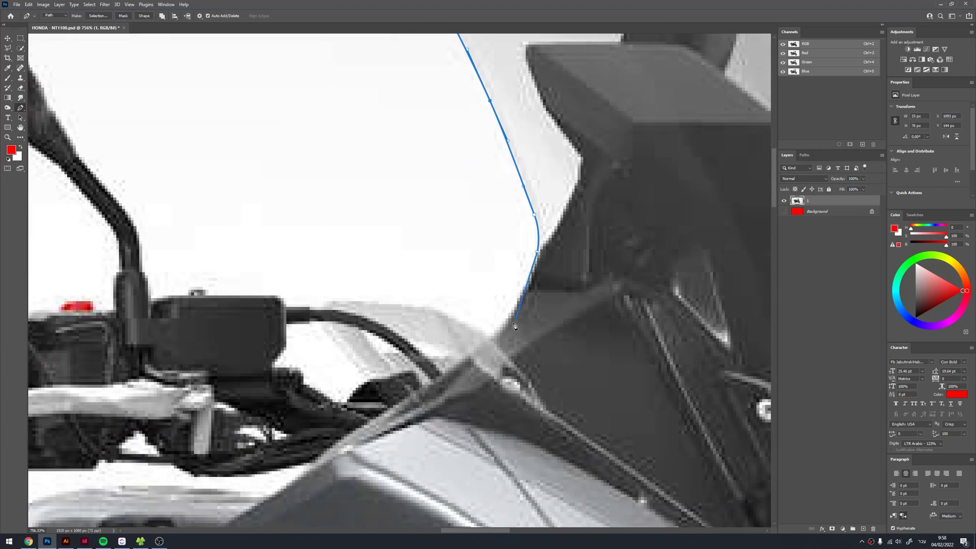
pyautogui.click(492, 339)
pyautogui.moveTo(320, 310)
pyautogui.mouseDown()
pyautogui.moveTo(387, 306)
pyautogui.moveTo(283, 337)
pyautogui.moveTo(354, 304)
pyautogui.mouseUp()
# Extend the path along the handlebar controls and up the mirror stem.
pyautogui.scroll(-5, 355, 305)
pyautogui.scroll(7, 599, 285)
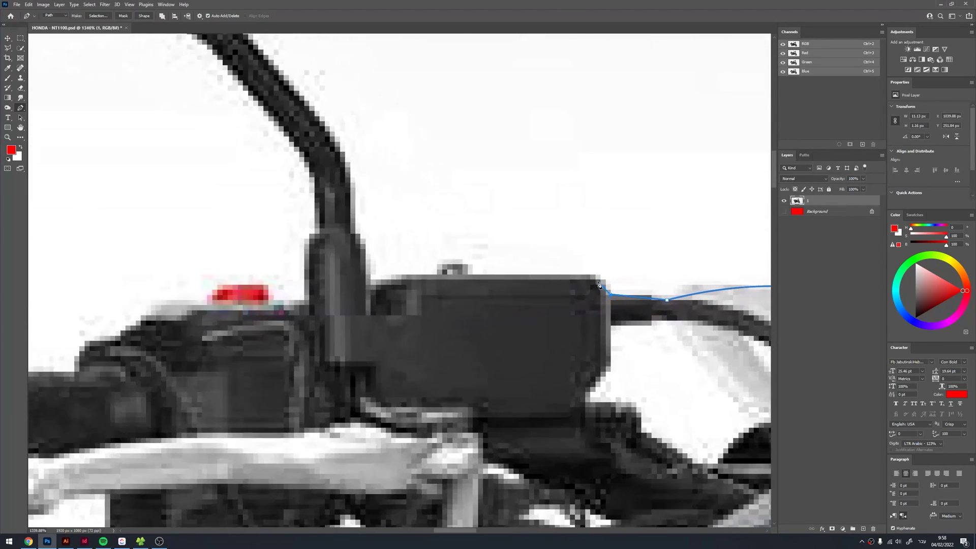
pyautogui.click(467, 275)
pyautogui.click(371, 289)
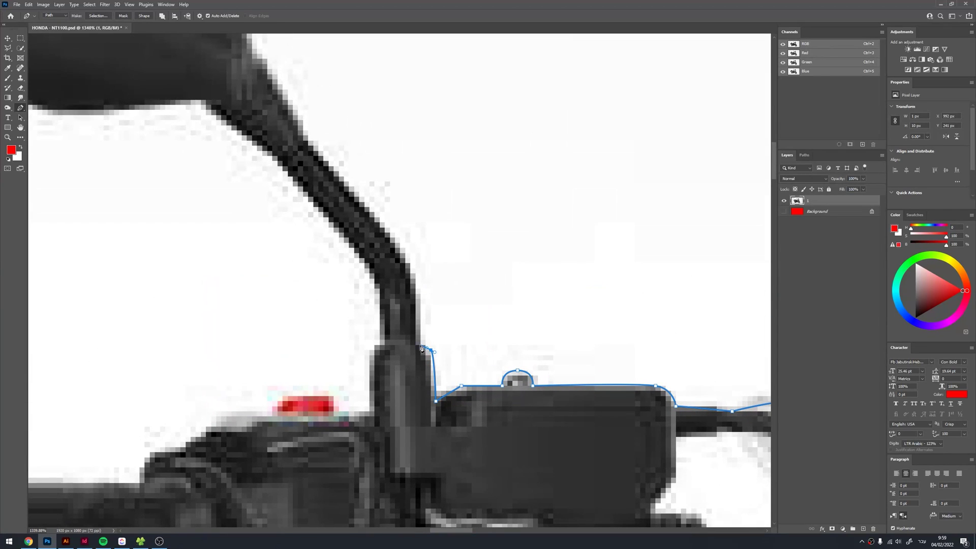
pyautogui.moveTo(413, 310); pyautogui.dragTo(496, 428)
pyautogui.moveTo(490, 386); pyautogui.dragTo(454, 322)
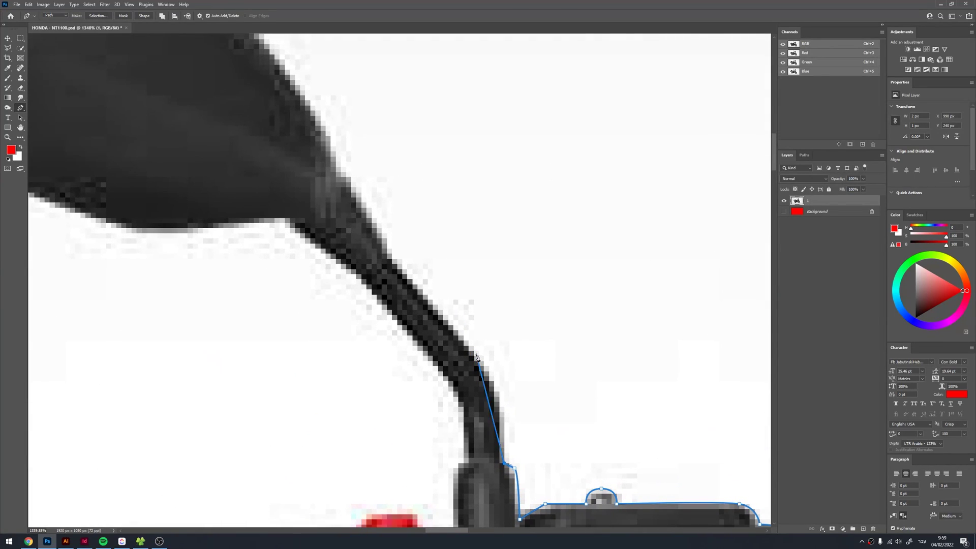
pyautogui.moveTo(379, 230)
pyautogui.mouseDown()
pyautogui.moveTo(440, 307)
pyautogui.moveTo(435, 328)
pyautogui.mouseUp()
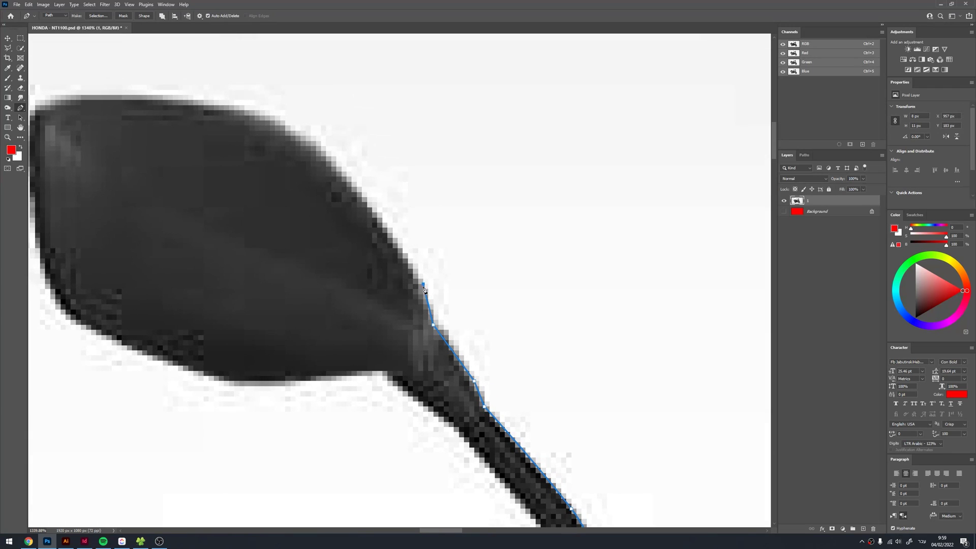
pyautogui.moveTo(425, 290); pyautogui.dragTo(589, 377)
pyautogui.moveTo(423, 203)
pyautogui.mouseDown()
pyautogui.moveTo(345, 178)
pyautogui.moveTo(382, 178)
pyautogui.mouseUp()
# Outline the mirror head and bring the path back down the mirror stem.
pyautogui.moveTo(245, 222)
pyautogui.mouseDown()
pyautogui.moveTo(239, 260)
pyautogui.moveTo(311, 311)
pyautogui.mouseUp()
pyautogui.scroll(-3, 239, 260)
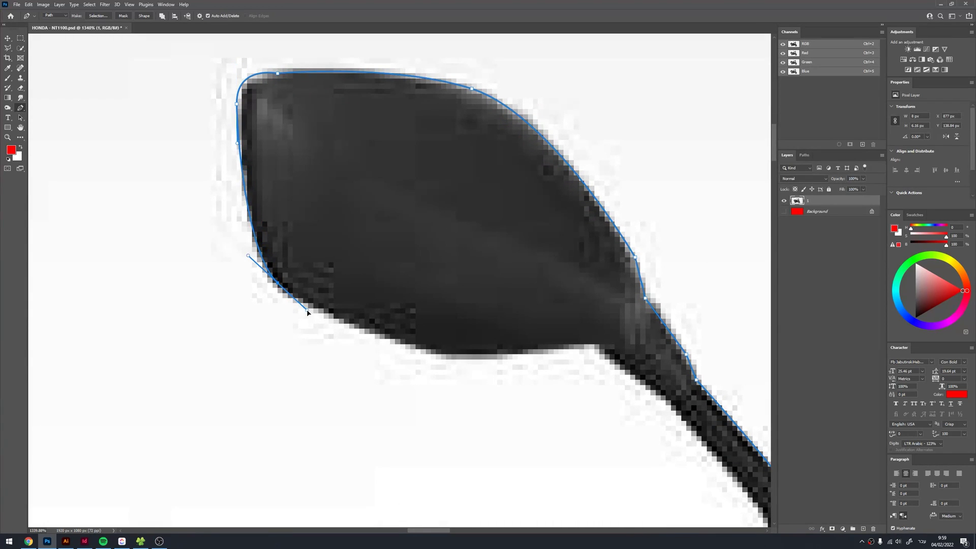
pyautogui.scroll(-3, 306, 309)
pyautogui.hscroll(3, 307, 309)
pyautogui.scroll(-1, 313, 232)
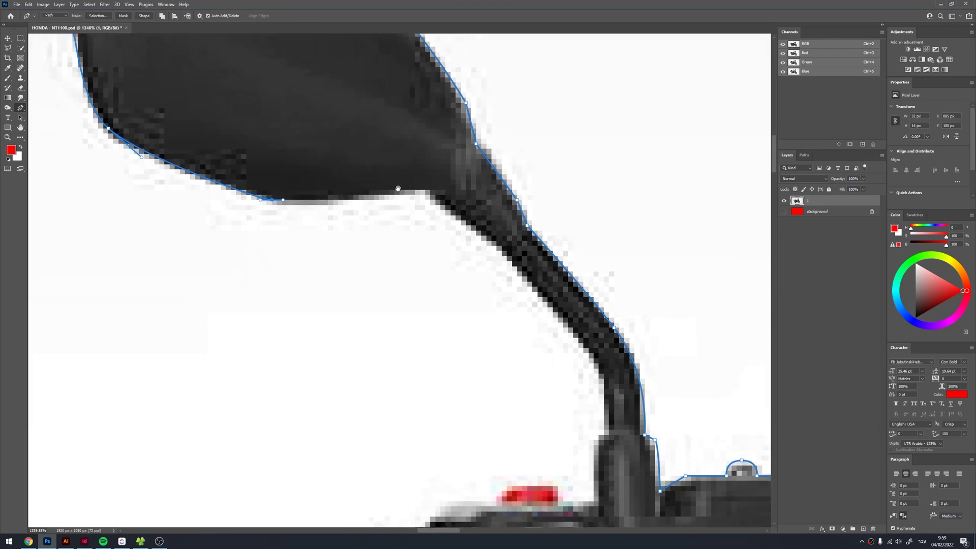
pyautogui.hscroll(1, 313, 232)
pyautogui.click(382, 178)
pyautogui.click(427, 203)
pyautogui.scroll(-1, 455, 215)
pyautogui.hscroll(1, 455, 215)
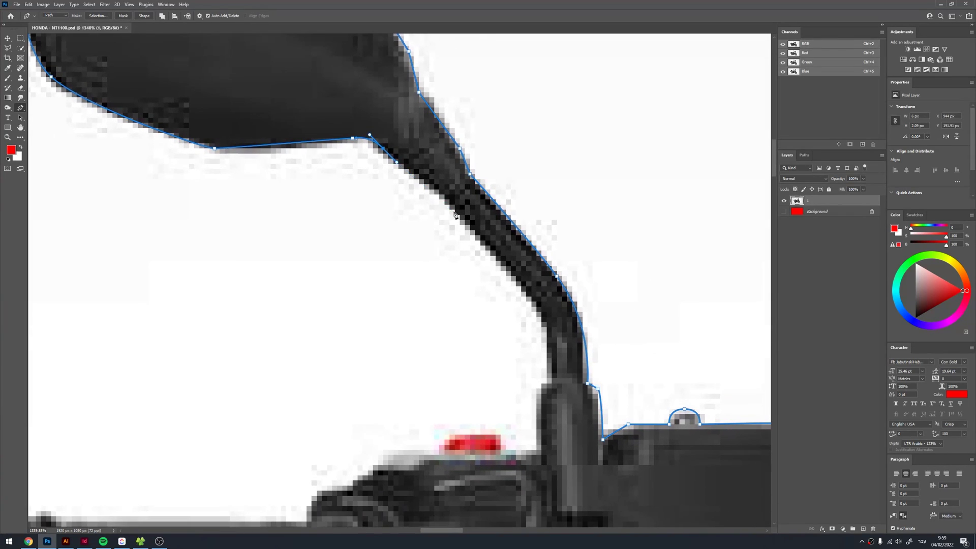
pyautogui.scroll(-1, 452, 209)
pyautogui.hscroll(1, 452, 208)
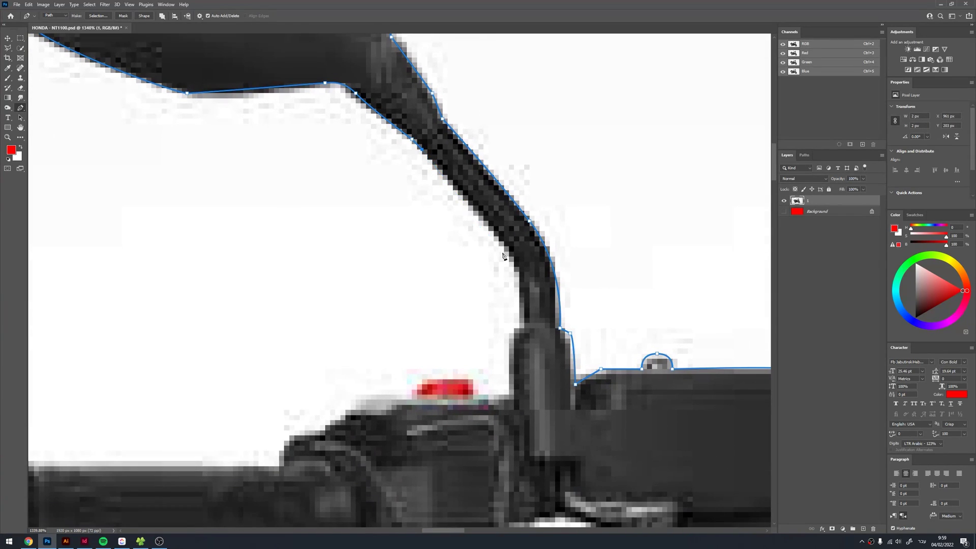
pyautogui.click(514, 246)
pyautogui.scroll(-2, 515, 292)
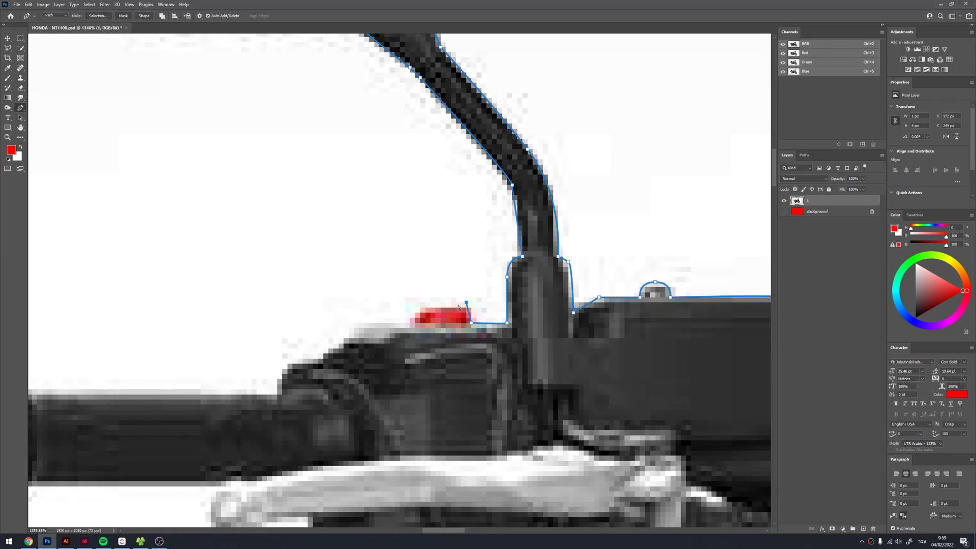
# Trace past the red switch along the housing top, deleting stray anchors.
pyautogui.click(406, 330)
pyautogui.scroll(-3, 407, 329)
pyautogui.hscroll(-3, 407, 329)
pyautogui.click(480, 222)
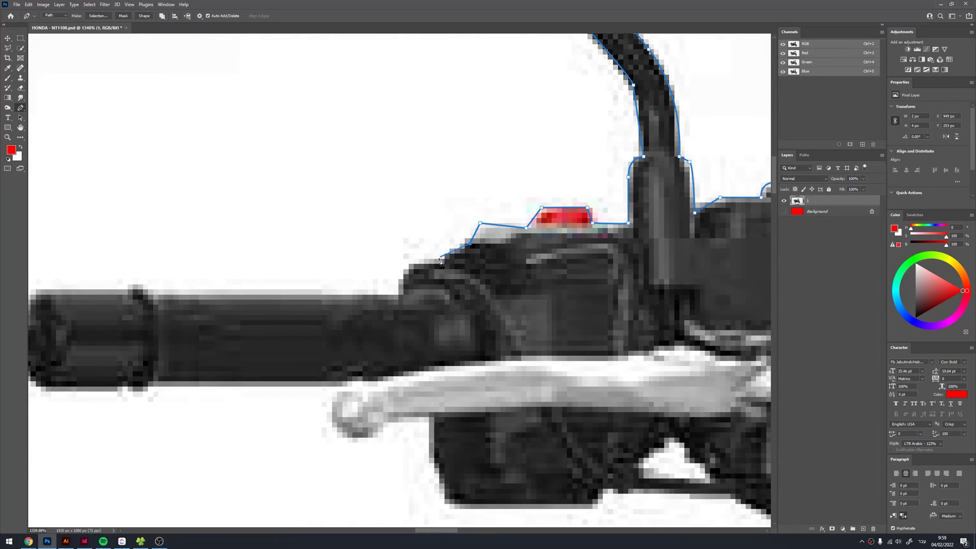
pyautogui.click(481, 225)
pyautogui.click(492, 241)
pyautogui.scroll(-2, 486, 233)
pyautogui.hscroll(-3, 480, 229)
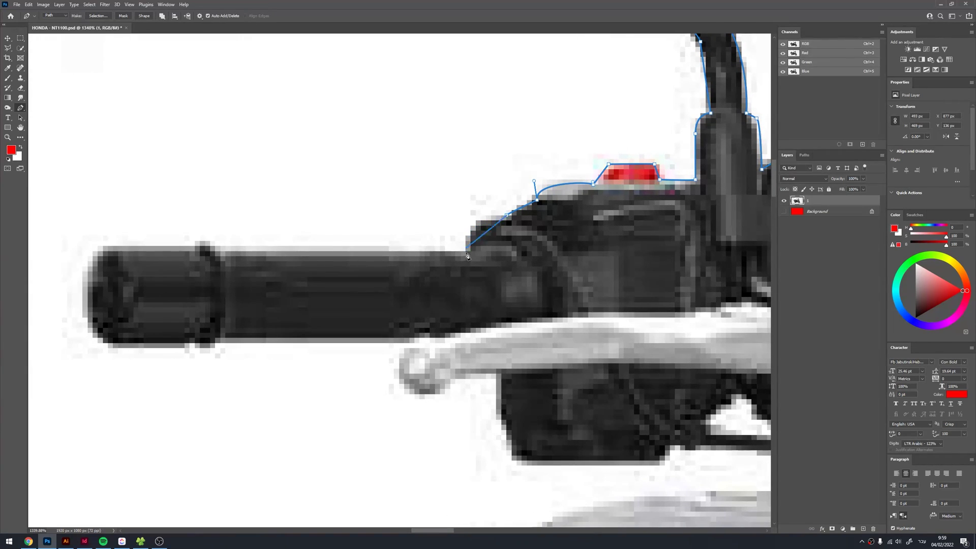
pyautogui.moveTo(463, 285); pyautogui.dragTo(467, 294)
pyautogui.hscroll(-2, 425, 244)
pyautogui.hscroll(-3, 425, 228)
# Wrap the path around the handlebar grip's rounded end and the brake lever tip.
pyautogui.click(434, 221)
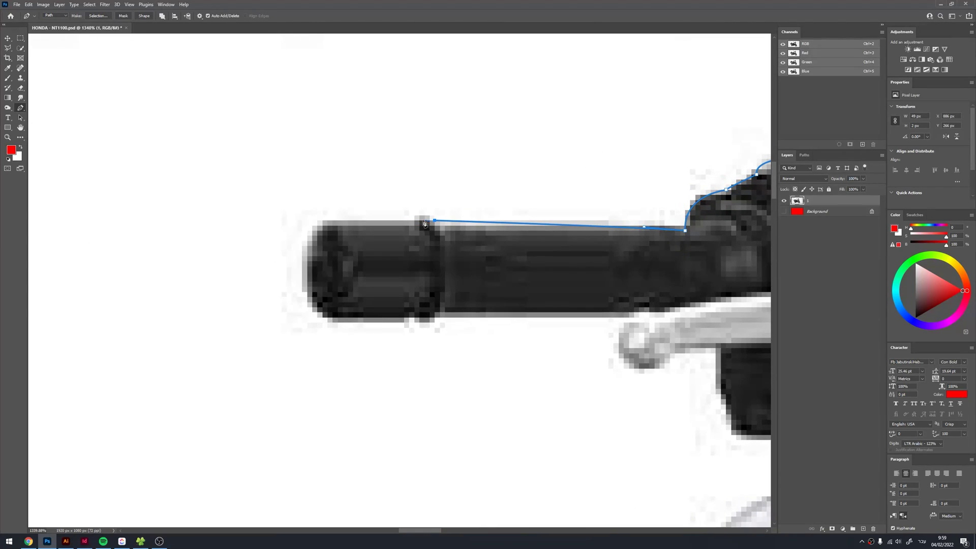
pyautogui.click(322, 221)
pyautogui.moveTo(304, 290); pyautogui.dragTo(304, 316)
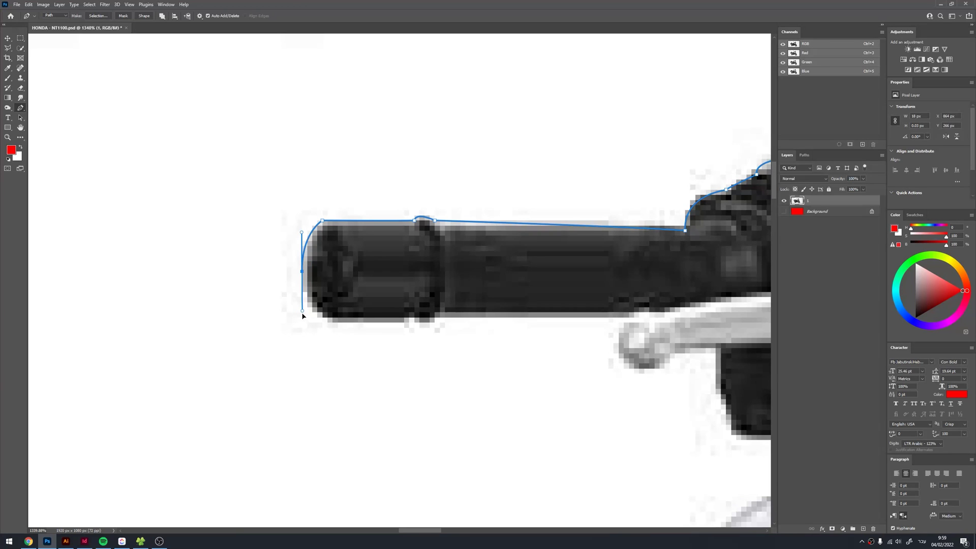
pyautogui.click(332, 318)
pyautogui.click(415, 322)
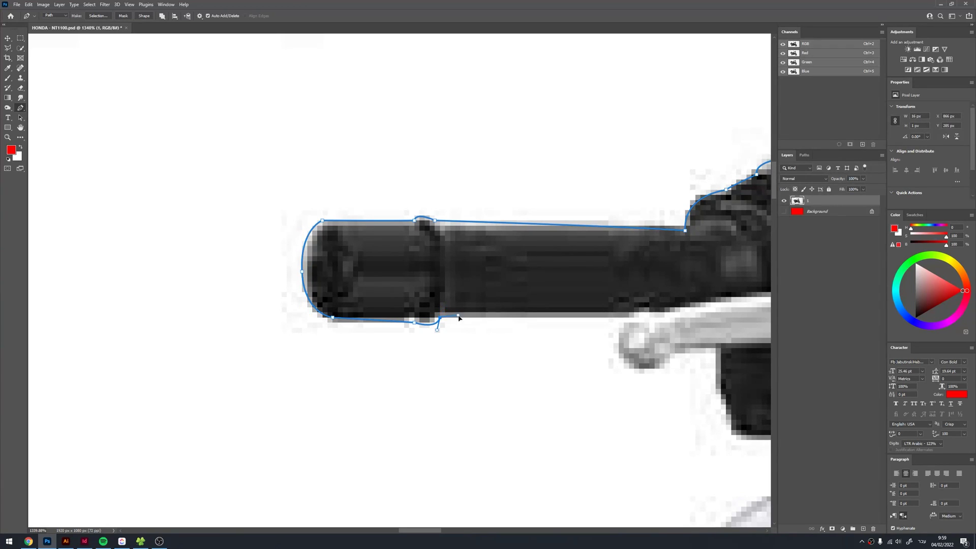
pyautogui.moveTo(566, 322); pyautogui.dragTo(363, 268)
pyautogui.click(431, 259)
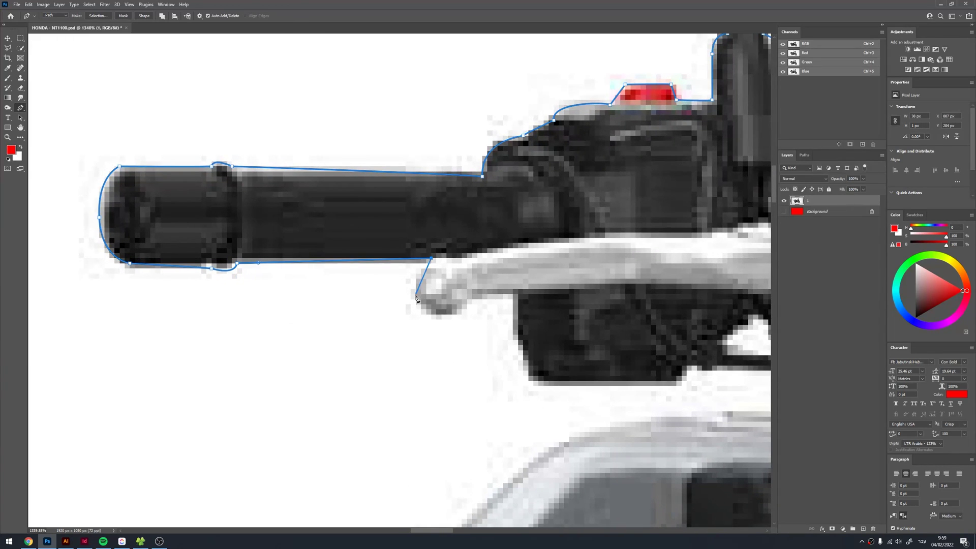
pyautogui.moveTo(417, 303)
pyautogui.mouseDown()
pyautogui.moveTo(435, 317)
pyautogui.moveTo(473, 280)
pyautogui.moveTo(318, 181)
pyautogui.mouseUp()
pyautogui.click(514, 295)
# Trace the lever housing's underside and continue left along the fairing's top edge.
pyautogui.click(338, 265)
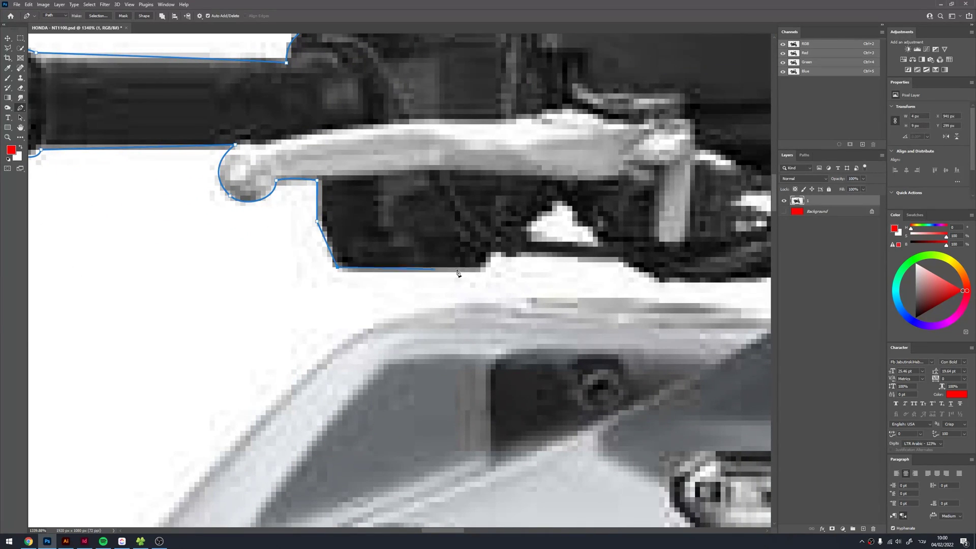
pyautogui.click(477, 268)
pyautogui.click(618, 258)
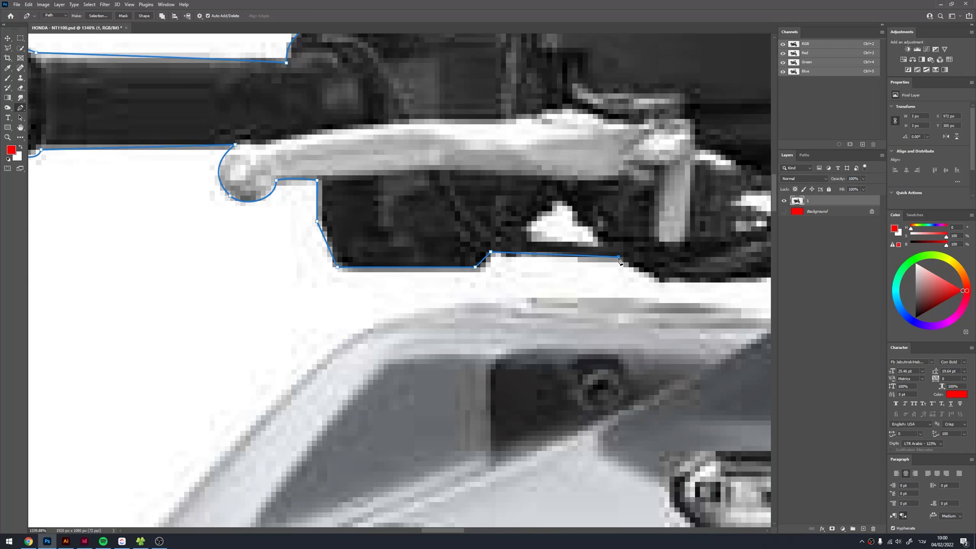
pyautogui.moveTo(645, 267); pyautogui.dragTo(318, 181)
pyautogui.click(332, 197)
pyautogui.click(434, 192)
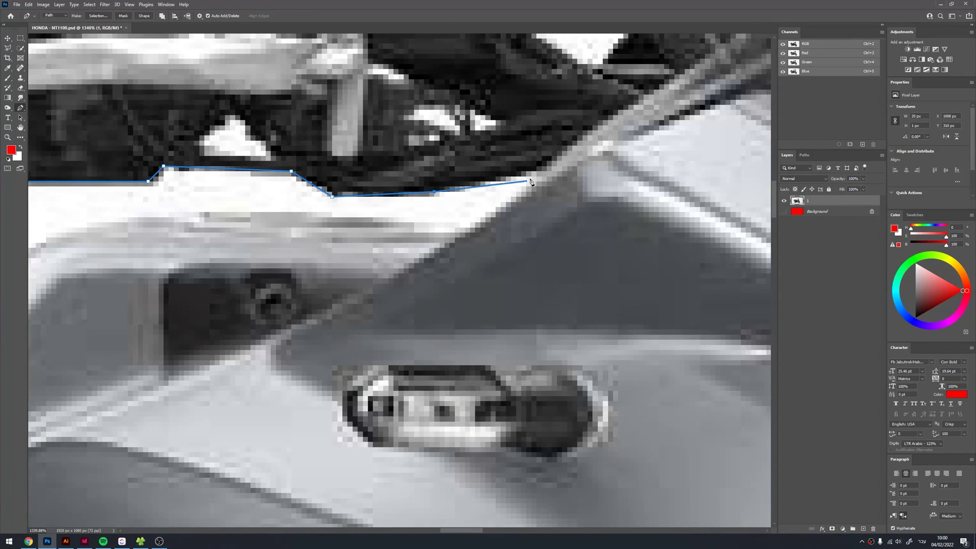
pyautogui.click(465, 232)
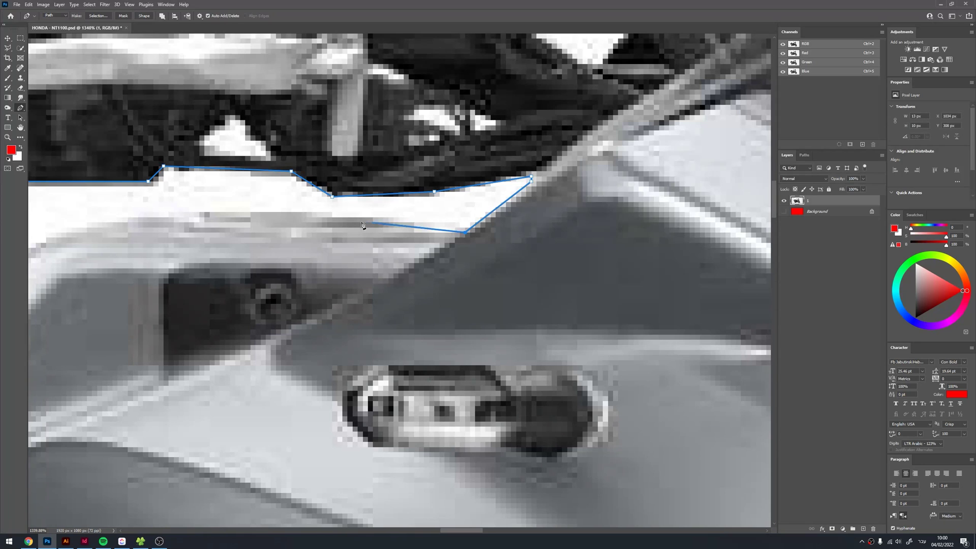
pyautogui.click(307, 217)
pyautogui.scroll(-3, 231, 212)
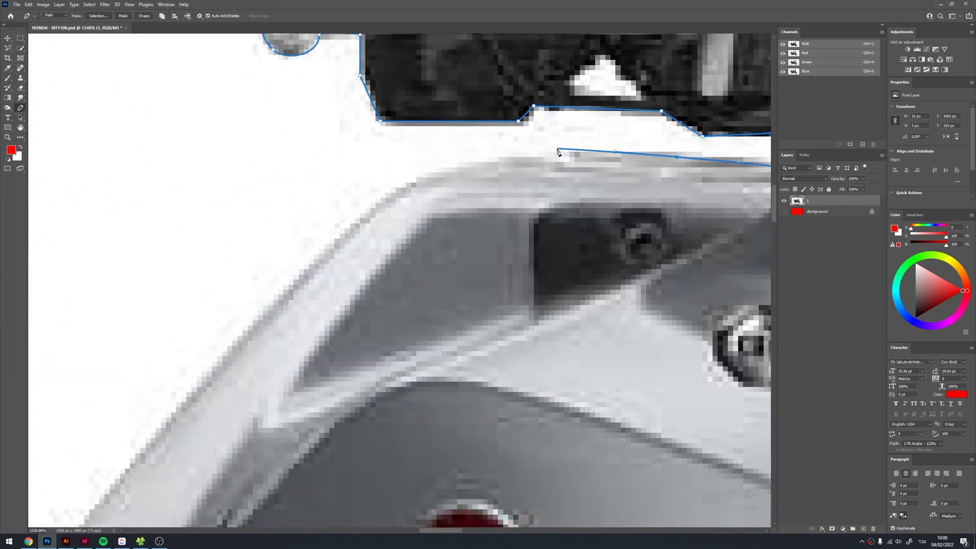
# Curve the path down the fairing edge and along the bodywork and dashboard top.
pyautogui.moveTo(442, 175); pyautogui.dragTo(401, 203)
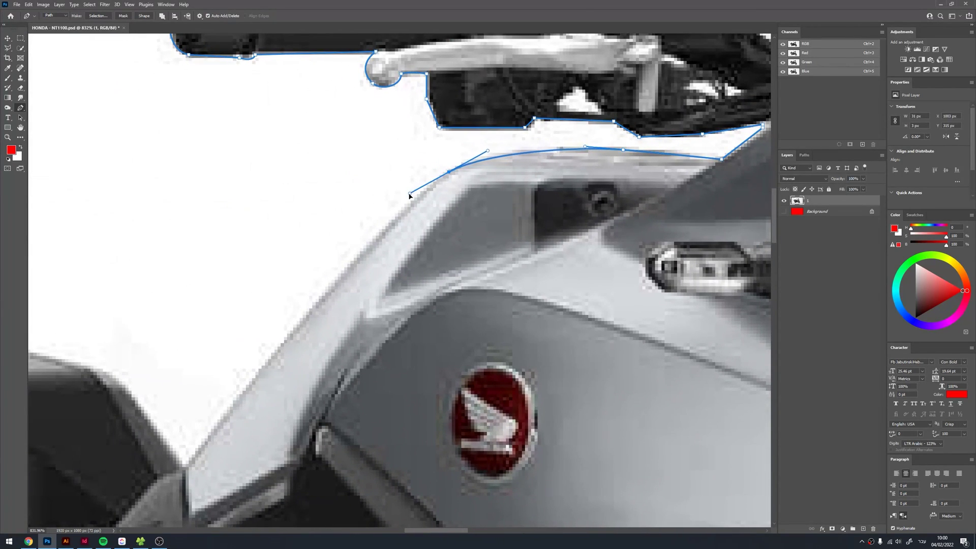
pyautogui.scroll(-2, 275, 362)
pyautogui.click(259, 383)
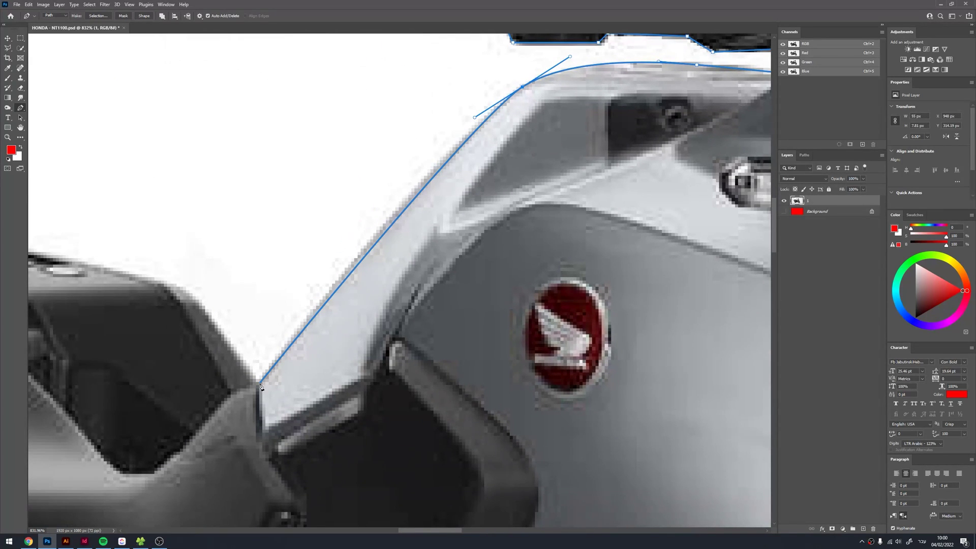
pyautogui.moveTo(196, 360)
pyautogui.mouseDown()
pyautogui.moveTo(258, 351)
pyautogui.moveTo(402, 466)
pyautogui.moveTo(520, 354)
pyautogui.mouseUp()
pyautogui.click(532, 309)
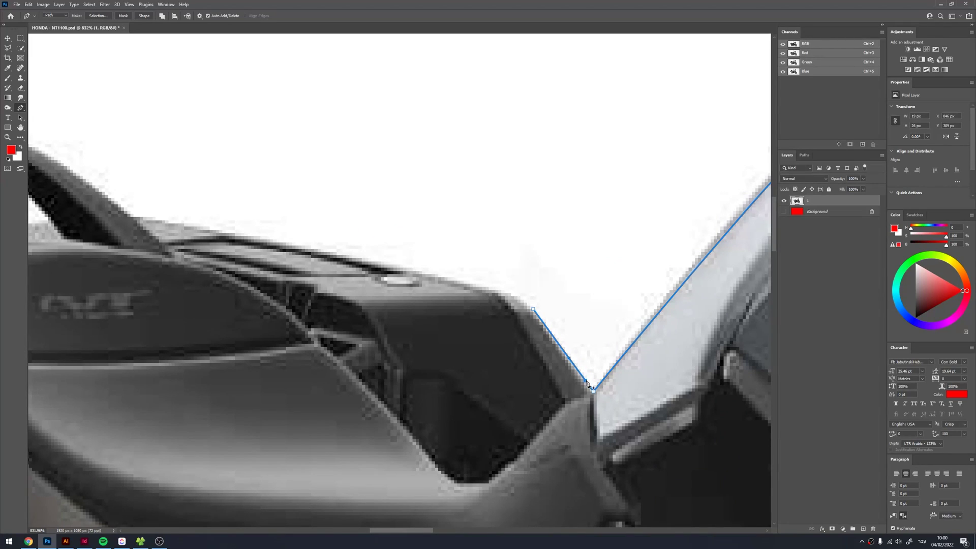
pyautogui.moveTo(494, 309); pyautogui.dragTo(590, 324)
pyautogui.click(528, 291)
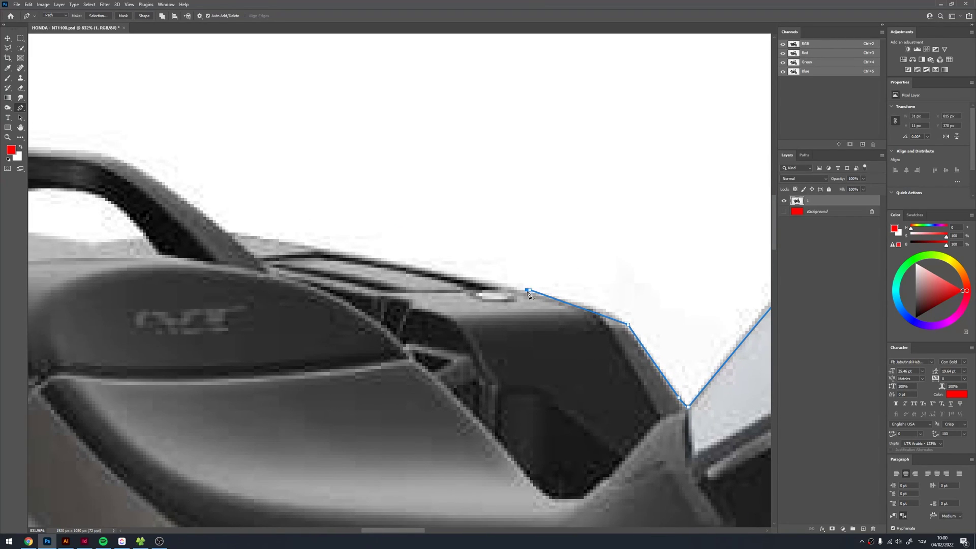
pyautogui.click(225, 233)
pyautogui.moveTo(530, 290); pyautogui.dragTo(508, 296)
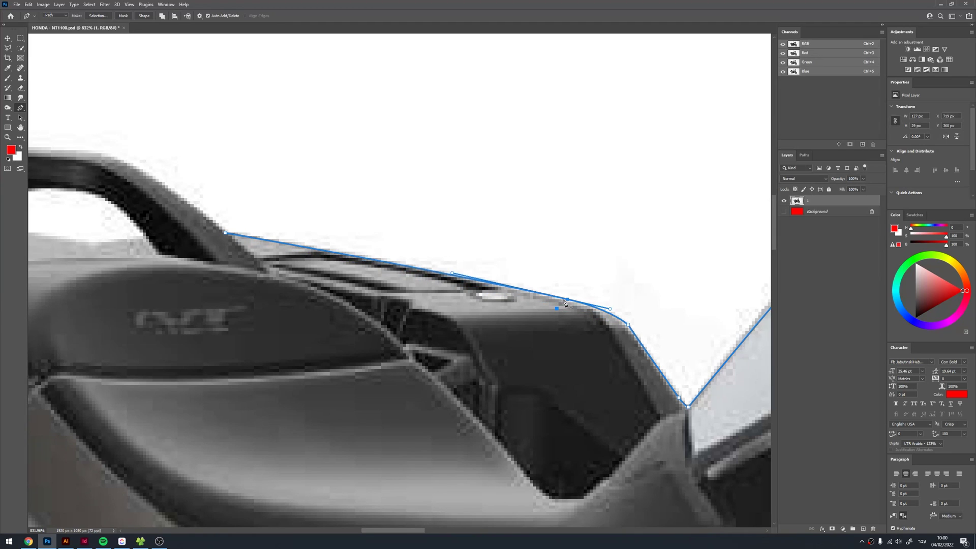
# Trace the rising upper bodywork and frame top over the small bump and front corner.
pyautogui.moveTo(242, 220); pyautogui.dragTo(608, 313)
pyautogui.moveTo(421, 240); pyautogui.dragTo(331, 239)
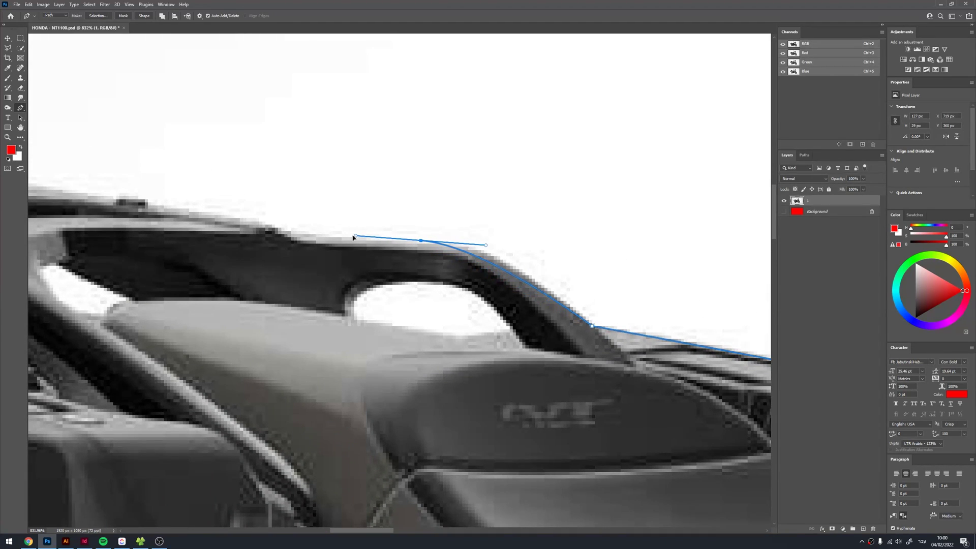
pyautogui.moveTo(227, 216)
pyautogui.mouseDown()
pyautogui.moveTo(500, 284)
pyautogui.moveTo(463, 279)
pyautogui.mouseUp()
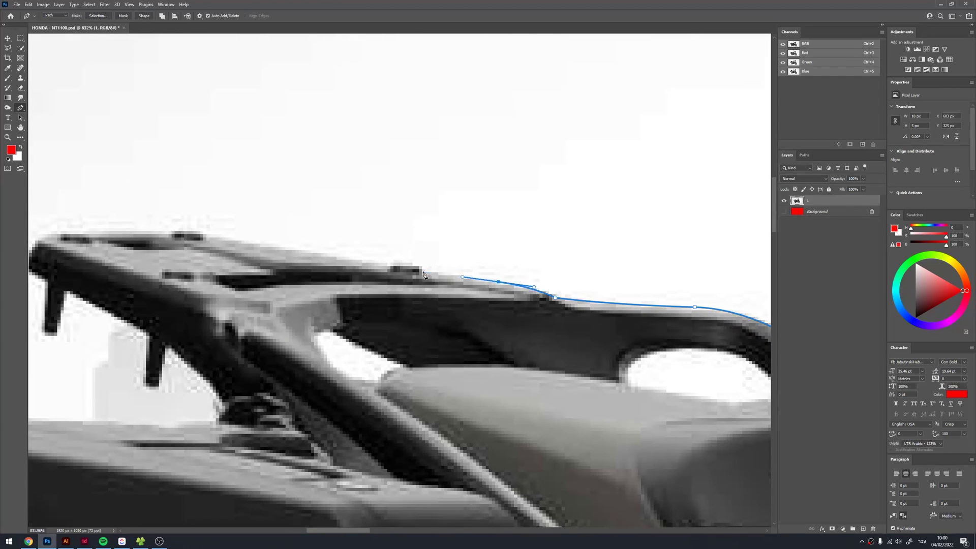
pyautogui.scroll(1, 503, 283)
pyautogui.scroll(1, 503, 284)
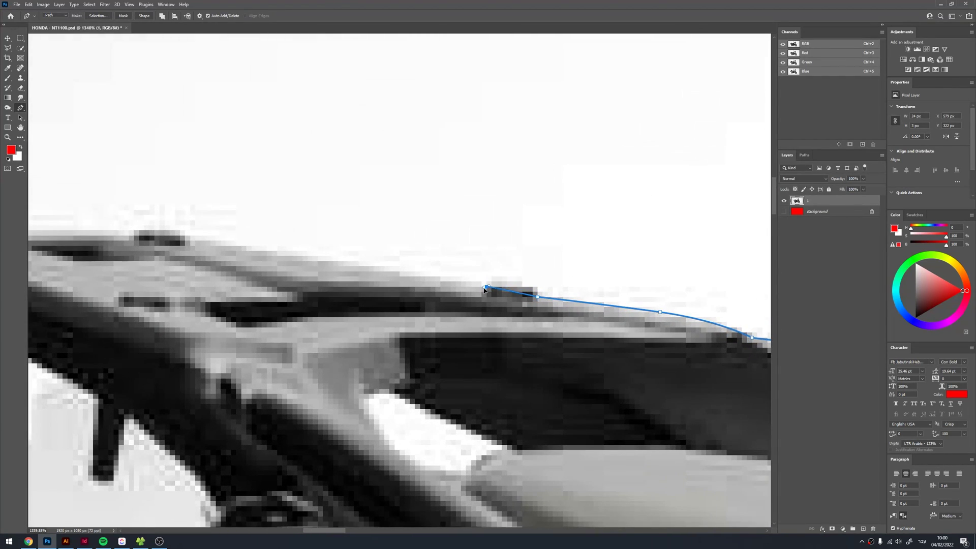
pyautogui.moveTo(484, 290); pyautogui.dragTo(506, 258)
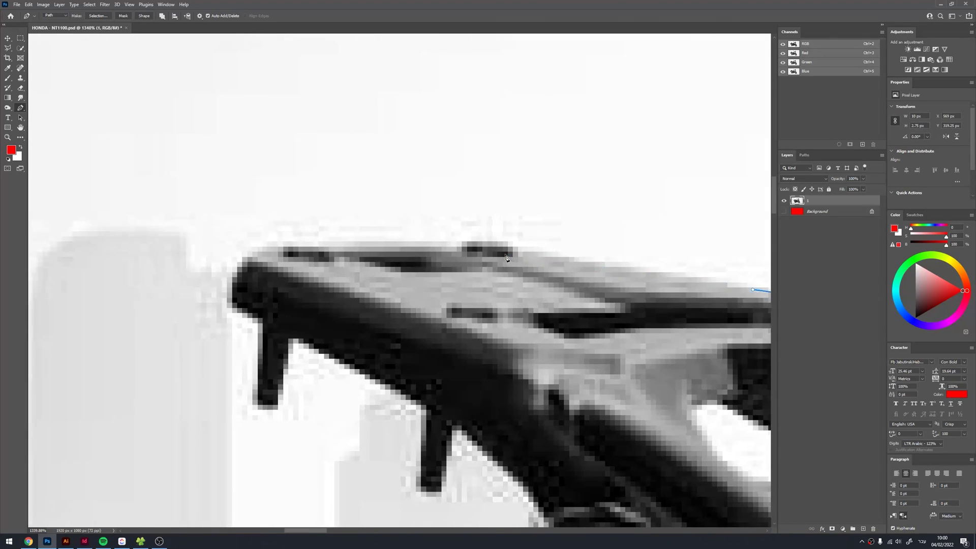
pyautogui.click(517, 253)
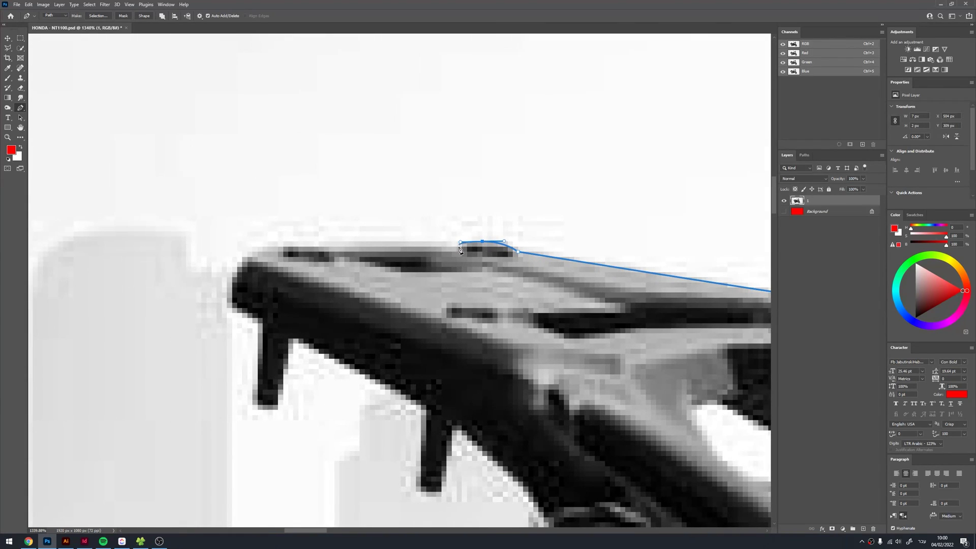
pyautogui.moveTo(459, 250); pyautogui.dragTo(480, 243)
pyautogui.click(295, 237)
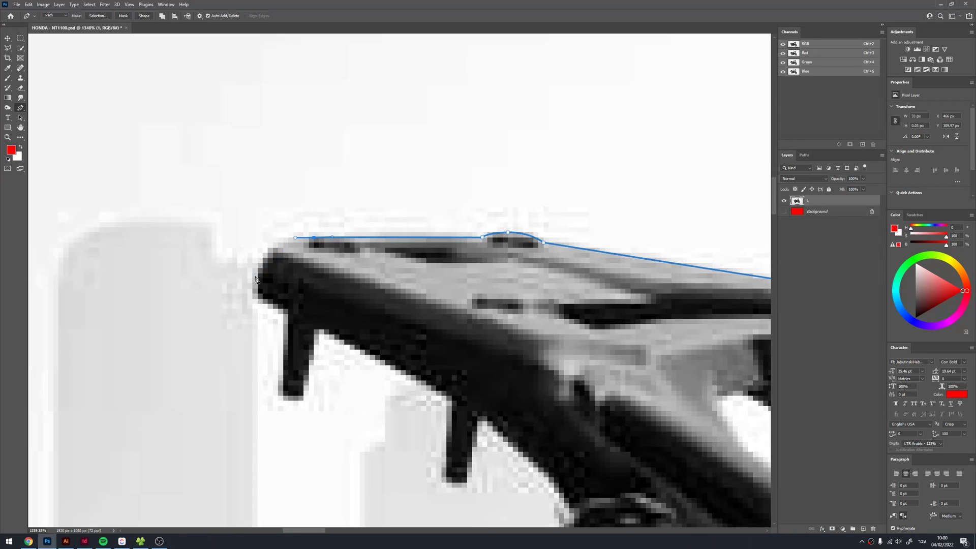
pyautogui.moveTo(257, 268)
pyautogui.mouseDown()
pyautogui.moveTo(248, 291)
pyautogui.moveTo(307, 318)
pyautogui.mouseUp()
# Outline the first downward prong, nudging its bottom anchor right, and reach the second prong.
pyautogui.scroll(-1, 281, 396)
pyautogui.scroll(-3, 274, 356)
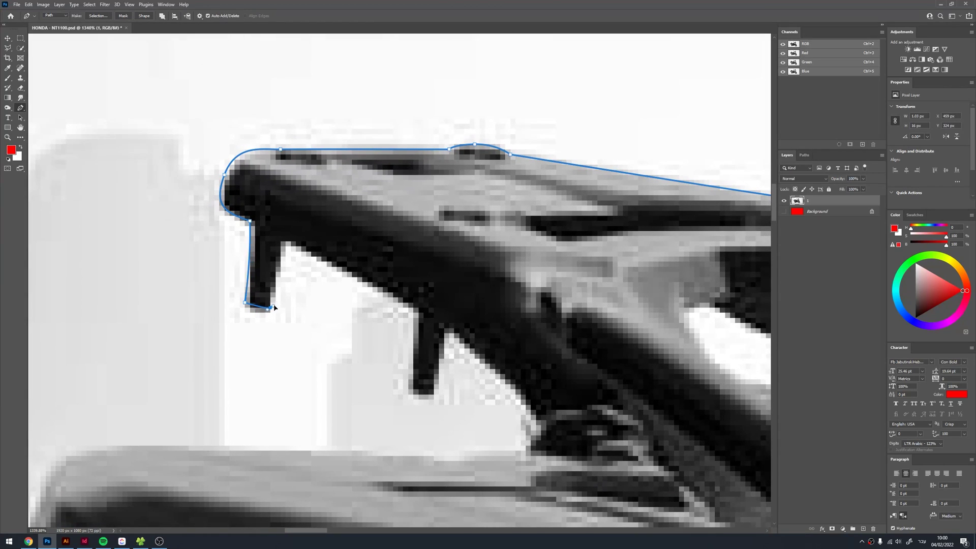
pyautogui.click(286, 242)
pyautogui.click(414, 308)
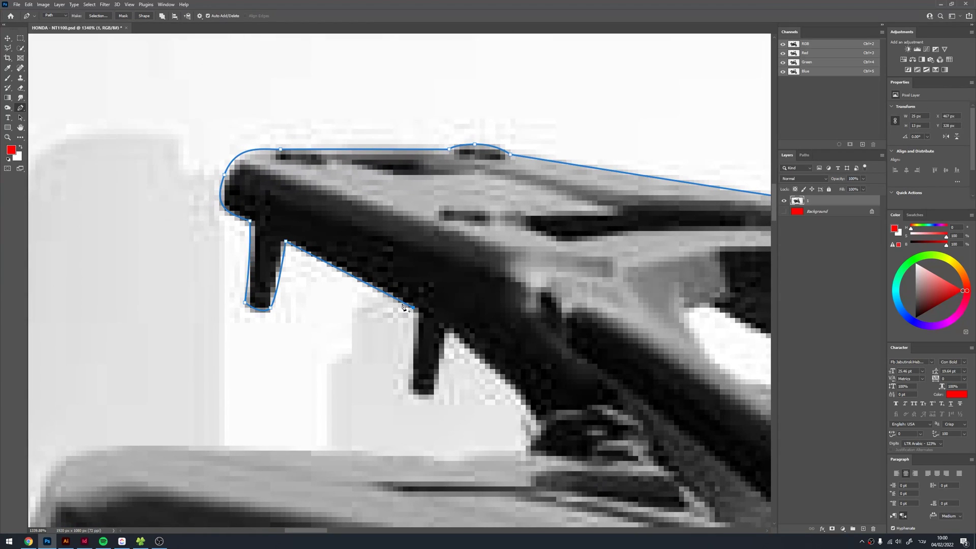
pyautogui.click(281, 274)
pyautogui.press('Right')
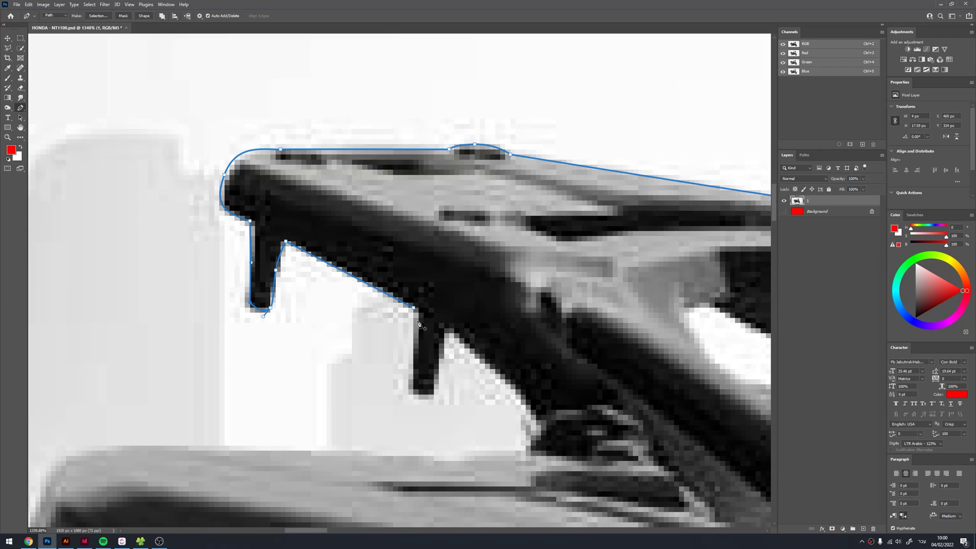
pyautogui.click(408, 389)
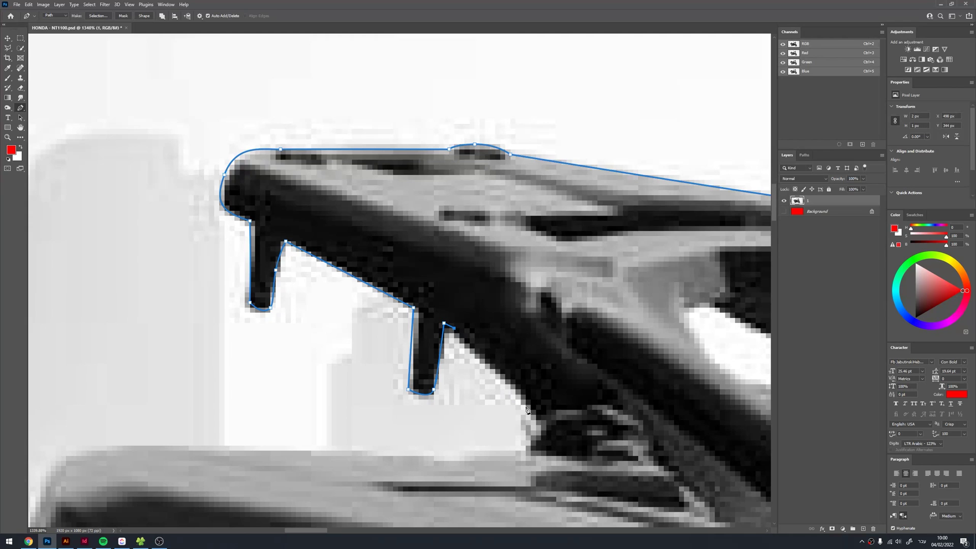
# Extend the pen path below the prongs and curve it around the panel's rounded corner.
pyautogui.moveTo(536, 420); pyautogui.dragTo(526, 263)
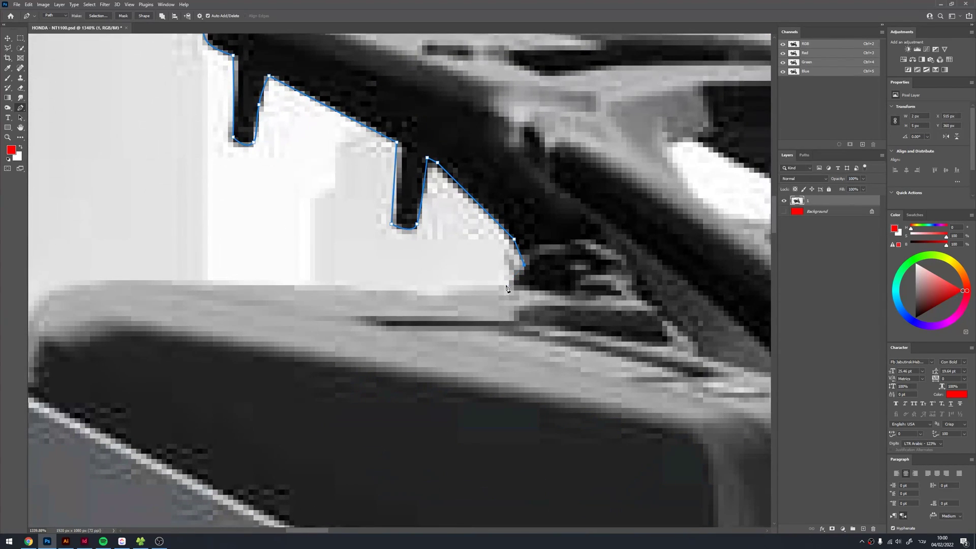
pyautogui.moveTo(292, 293); pyautogui.dragTo(427, 272)
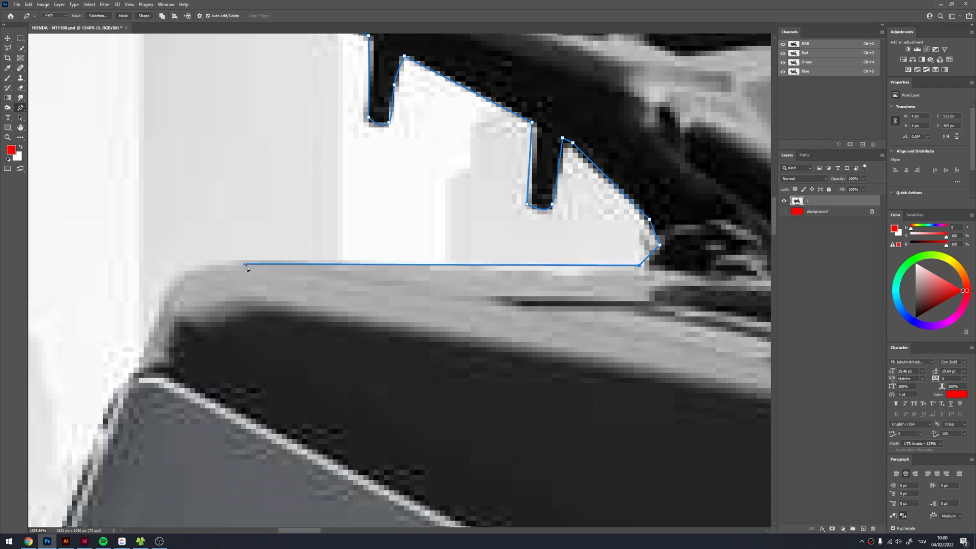
pyautogui.click(251, 260)
pyautogui.moveTo(210, 276); pyautogui.dragTo(329, 209)
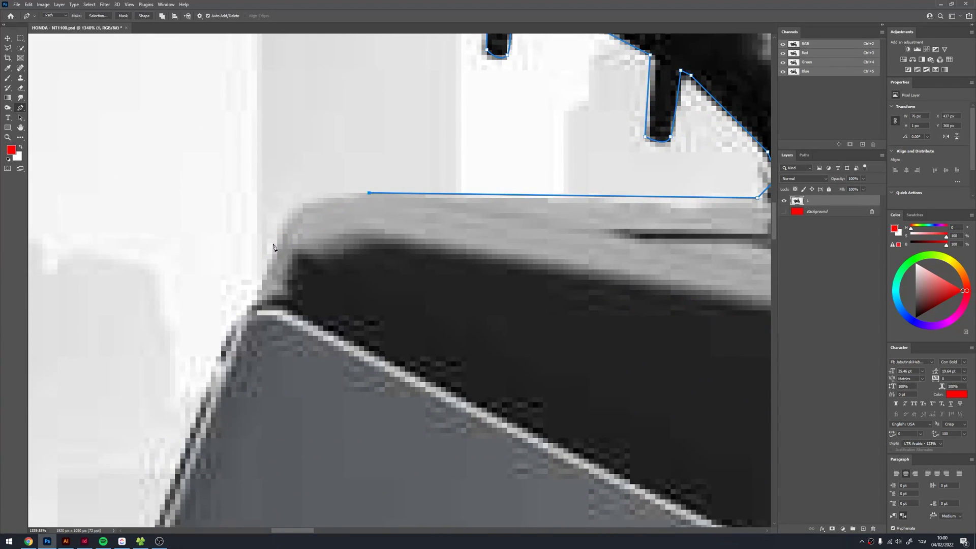
pyautogui.click(257, 306)
pyautogui.moveTo(320, 247)
pyautogui.mouseDown()
pyautogui.moveTo(297, 209)
pyautogui.moveTo(319, 193)
pyautogui.mouseUp()
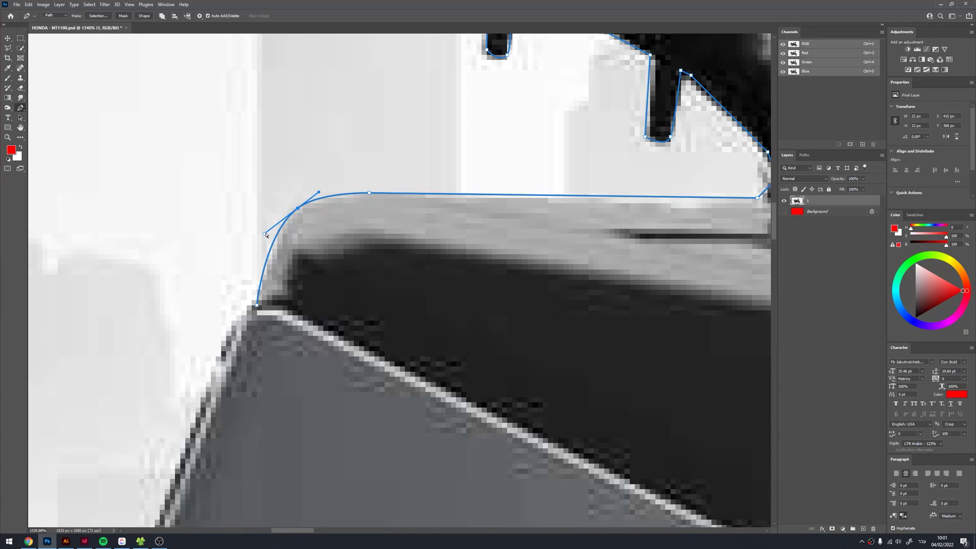
pyautogui.moveTo(265, 235); pyautogui.dragTo(277, 230)
# Add anchors down the diagonal edge and onto the dark lower panel.
pyautogui.moveTo(250, 287); pyautogui.dragTo(364, 175)
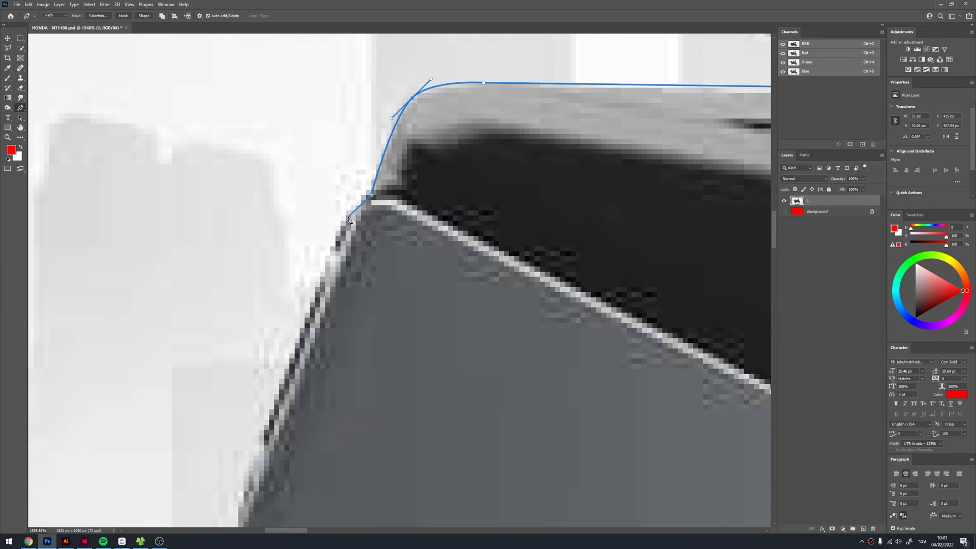
pyautogui.moveTo(297, 351); pyautogui.dragTo(349, 160)
pyautogui.click(309, 254)
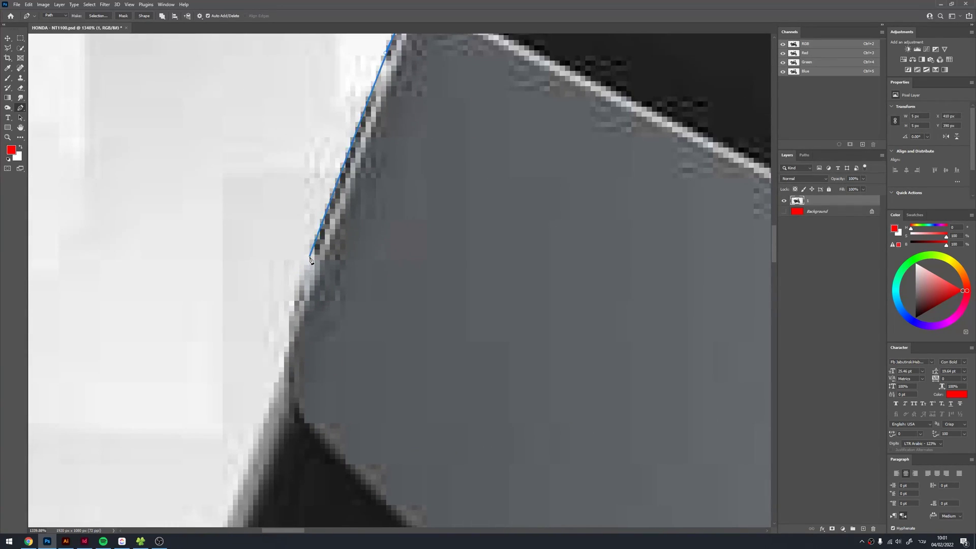
pyautogui.click(284, 347)
pyautogui.moveTo(267, 403); pyautogui.dragTo(345, 193)
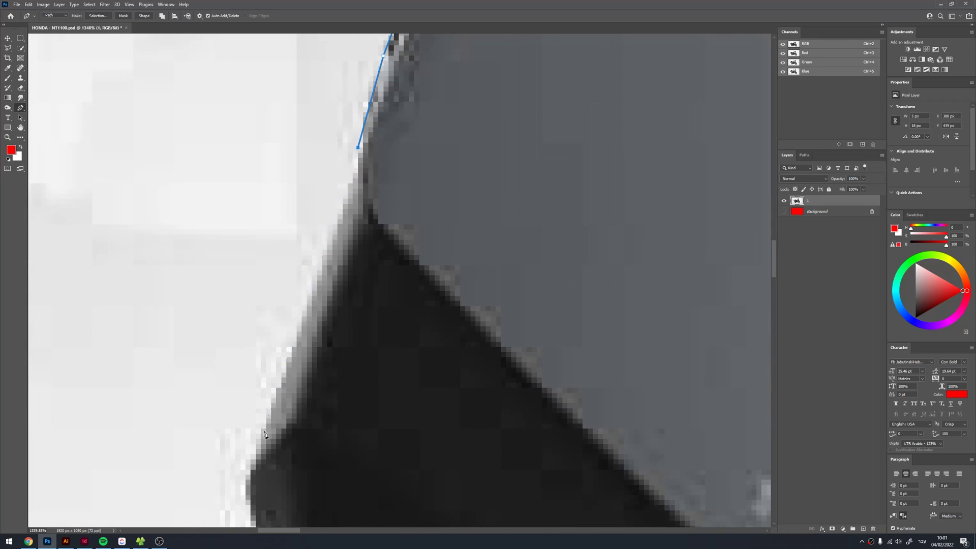
pyautogui.moveTo(265, 407); pyautogui.dragTo(310, 192)
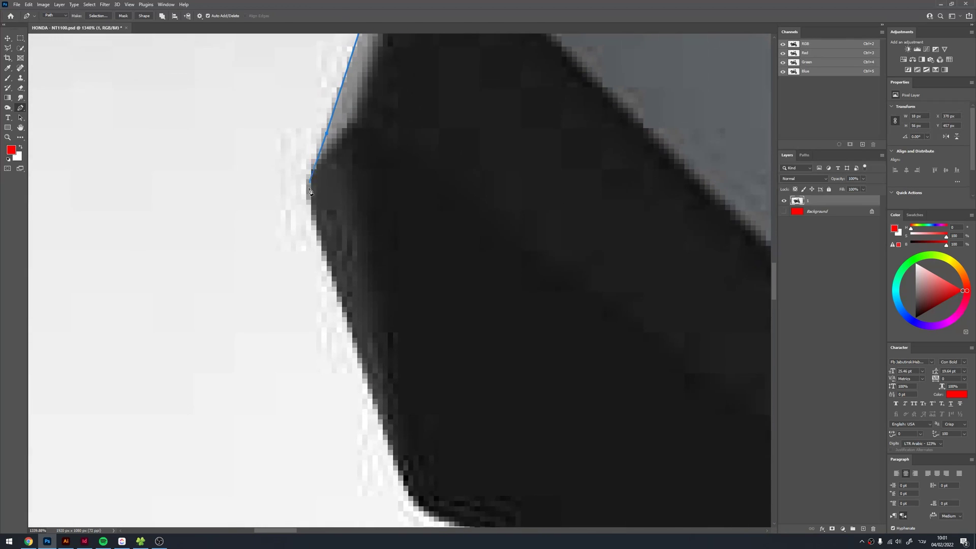
pyautogui.click(324, 249)
# Trace the dark panel's corner and its stepped bottom edge with anchors.
pyautogui.moveTo(405, 473)
pyautogui.mouseDown()
pyautogui.moveTo(374, 284)
pyautogui.moveTo(327, 250)
pyautogui.mouseUp()
pyautogui.click(373, 284)
pyautogui.click(411, 295)
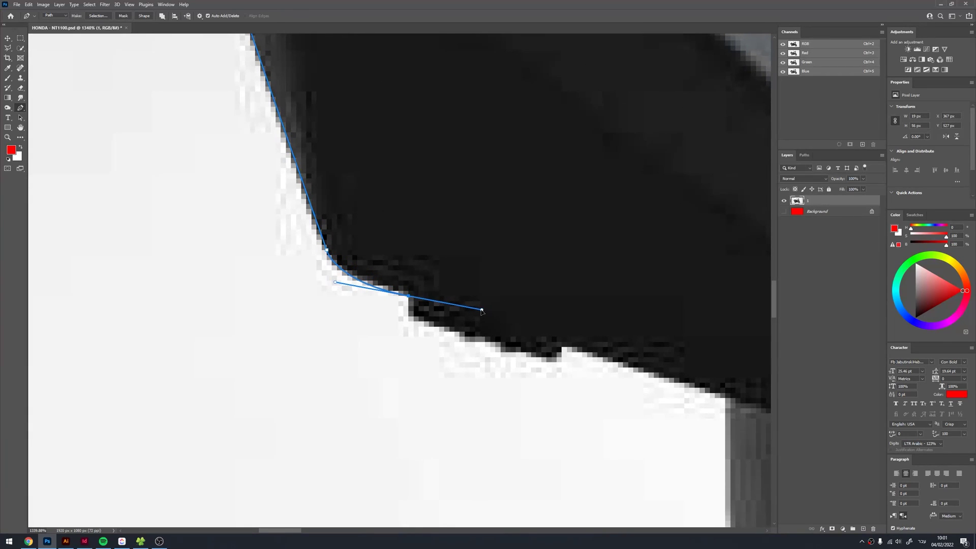
pyautogui.moveTo(483, 309); pyautogui.dragTo(426, 316)
pyautogui.click(410, 318)
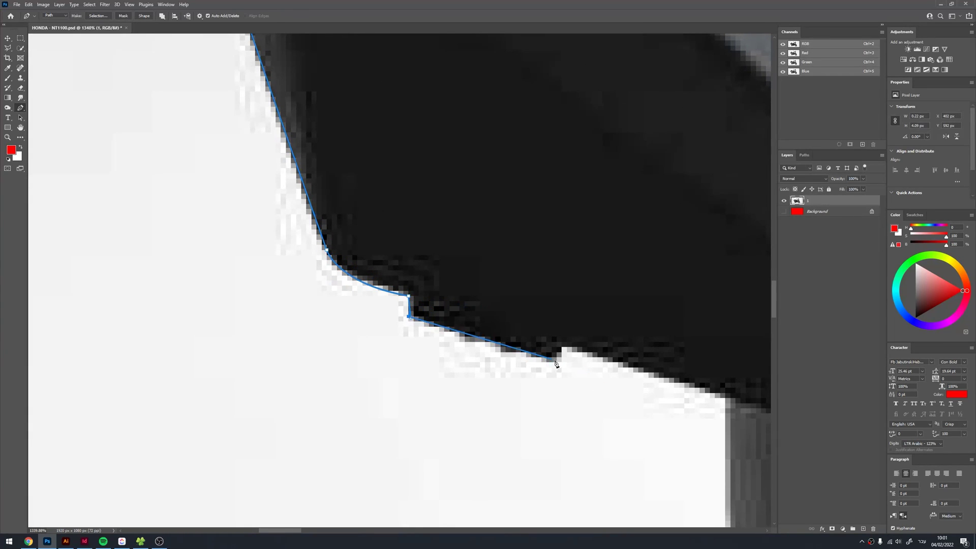
pyautogui.click(556, 361)
pyautogui.click(560, 341)
# Curve the path around the rounded edge down past the exhaust silencer.
pyautogui.moveTo(572, 337); pyautogui.dragTo(297, 184)
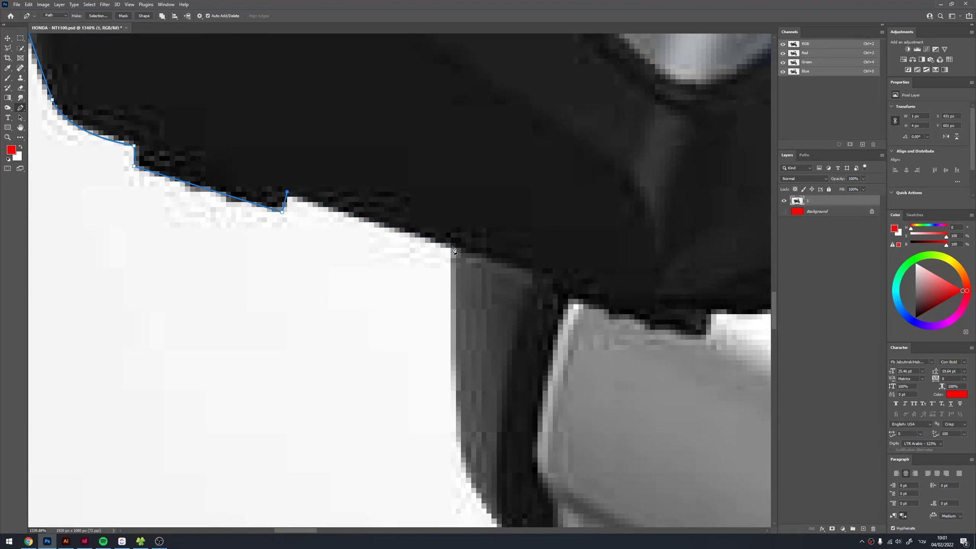
pyautogui.moveTo(408, 384)
pyautogui.mouseDown()
pyautogui.moveTo(388, 242)
pyautogui.moveTo(345, 160)
pyautogui.mouseUp()
pyautogui.click(387, 242)
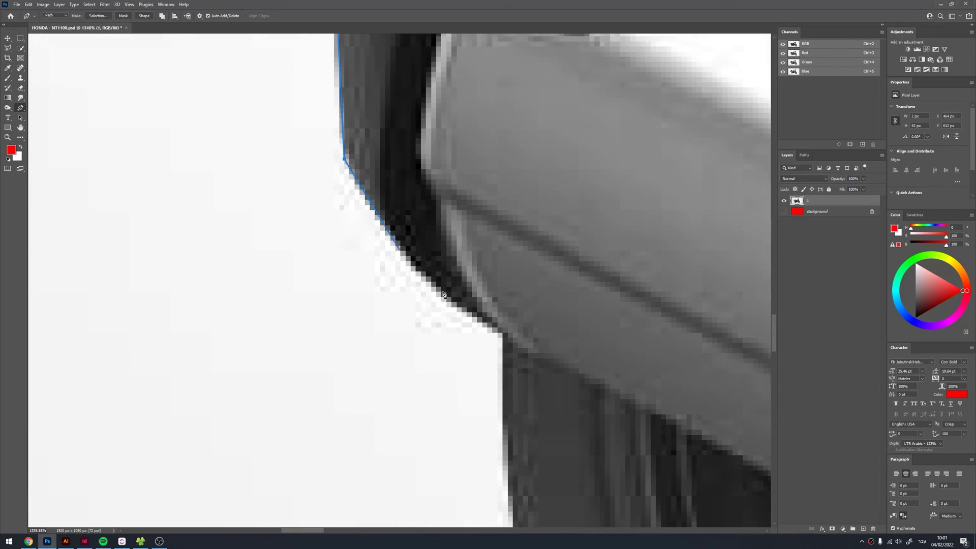
pyautogui.click(516, 347)
pyautogui.moveTo(516, 347)
pyautogui.mouseDown()
pyautogui.moveTo(518, 459)
pyautogui.moveTo(327, 183)
pyautogui.mouseUp()
# Wrap the pen path around the bottom of the rear tyre with a curved segment.
pyautogui.scroll(-5, 273, 280)
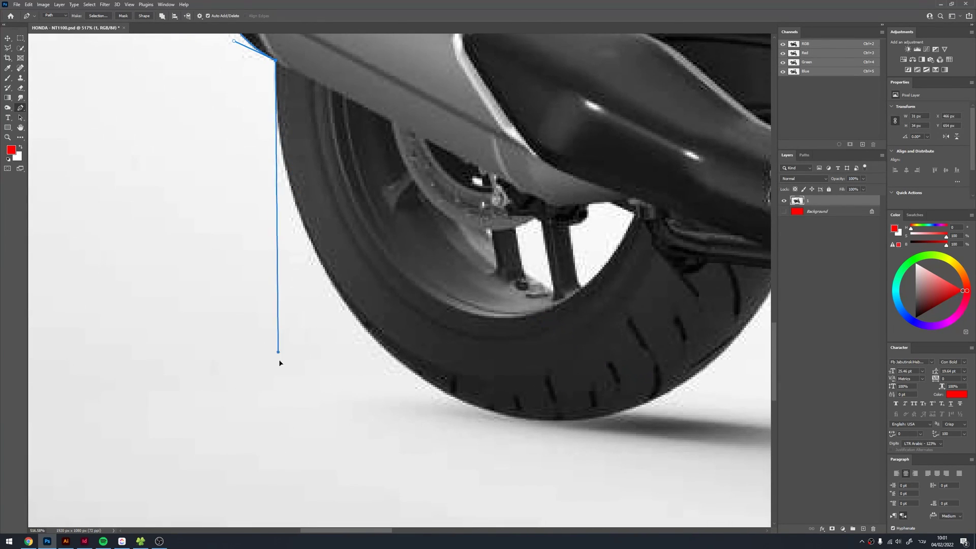
pyautogui.click(279, 385)
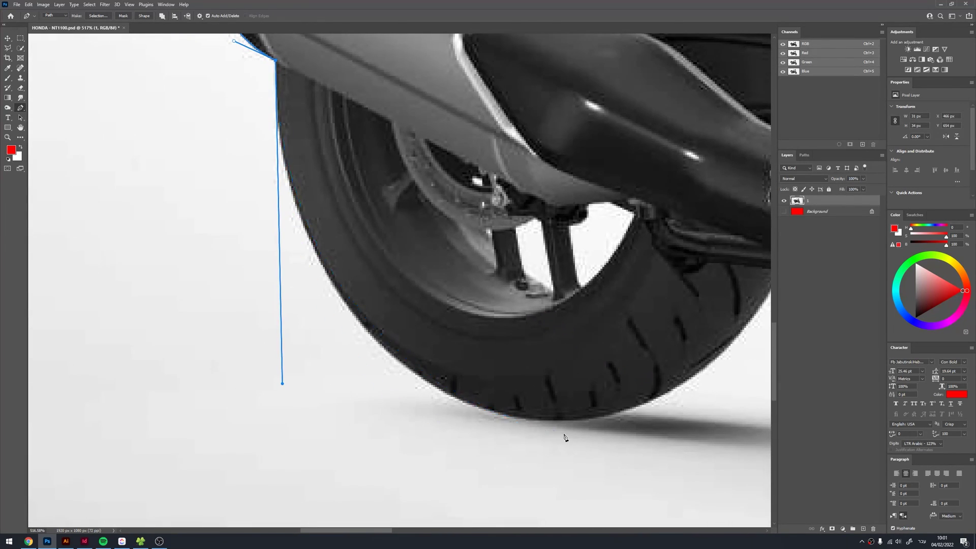
pyautogui.hscroll(3, 610, 356)
pyautogui.click(683, 278)
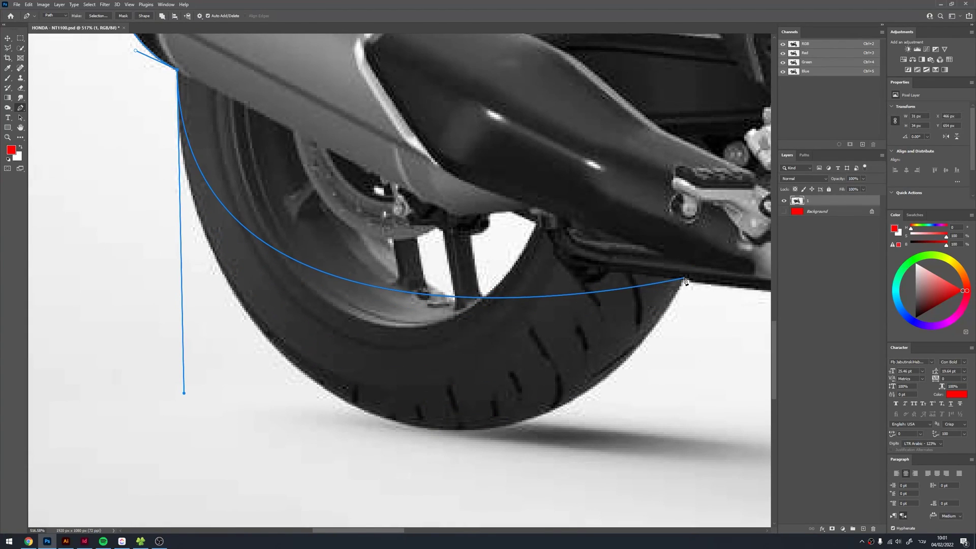
pyautogui.click(458, 298)
pyautogui.moveTo(459, 300); pyautogui.dragTo(450, 432)
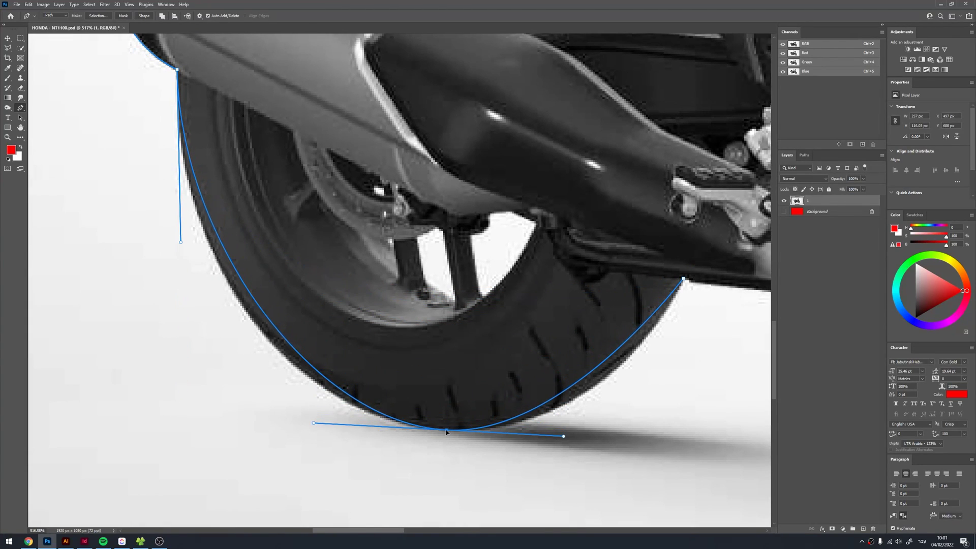
pyautogui.moveTo(567, 437); pyautogui.dragTo(624, 432)
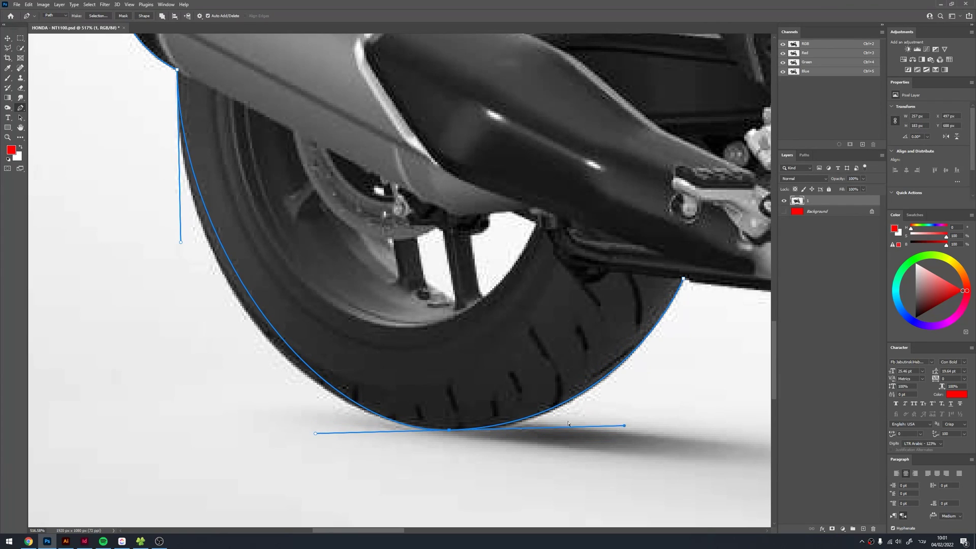
# Follow the tyre's lower-left curve and bend the path onto the bike's underside.
pyautogui.moveTo(277, 348); pyautogui.dragTo(327, 342)
pyautogui.click(304, 296)
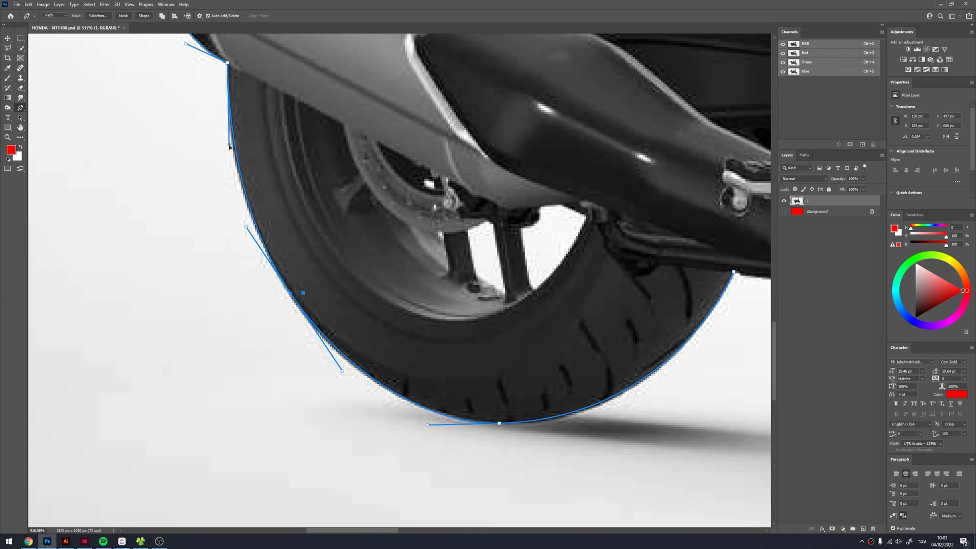
pyautogui.scroll(3, 358, 351)
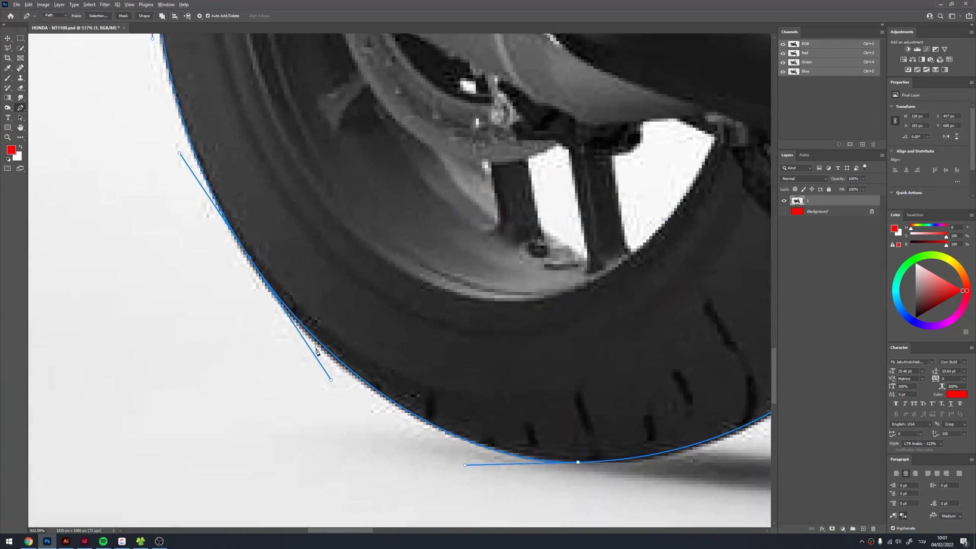
pyautogui.moveTo(322, 348)
pyautogui.mouseDown()
pyautogui.moveTo(305, 373)
pyautogui.moveTo(257, 392)
pyautogui.moveTo(228, 344)
pyautogui.mouseUp()
pyautogui.click(220, 395)
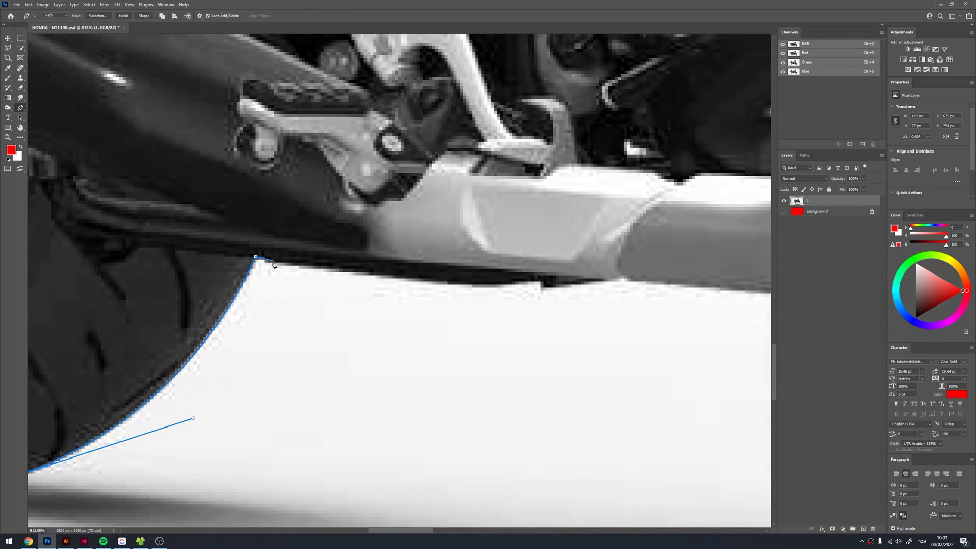
pyautogui.click(540, 284)
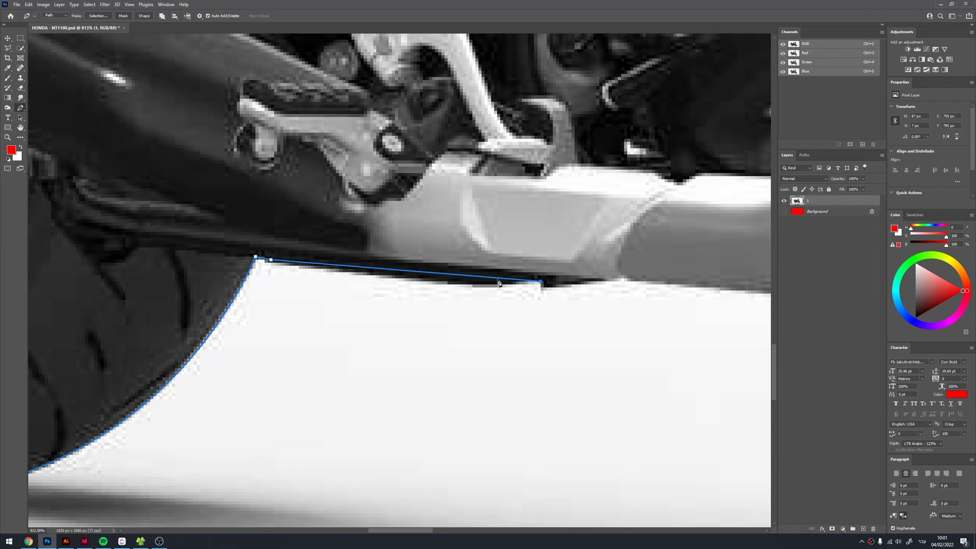
pyautogui.moveTo(464, 278); pyautogui.dragTo(467, 285)
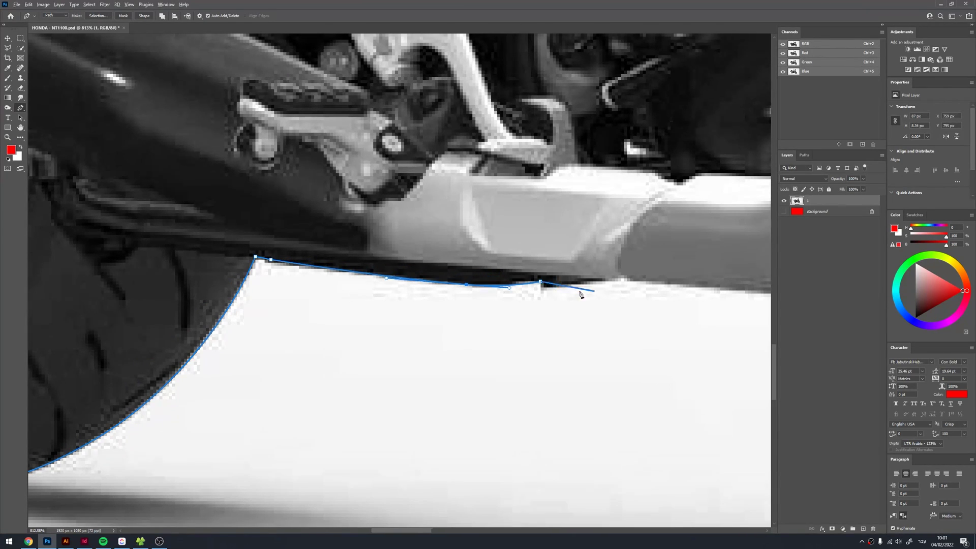
# Run anchors along the bike's underside down to its dip.
pyautogui.scroll(2, 581, 294)
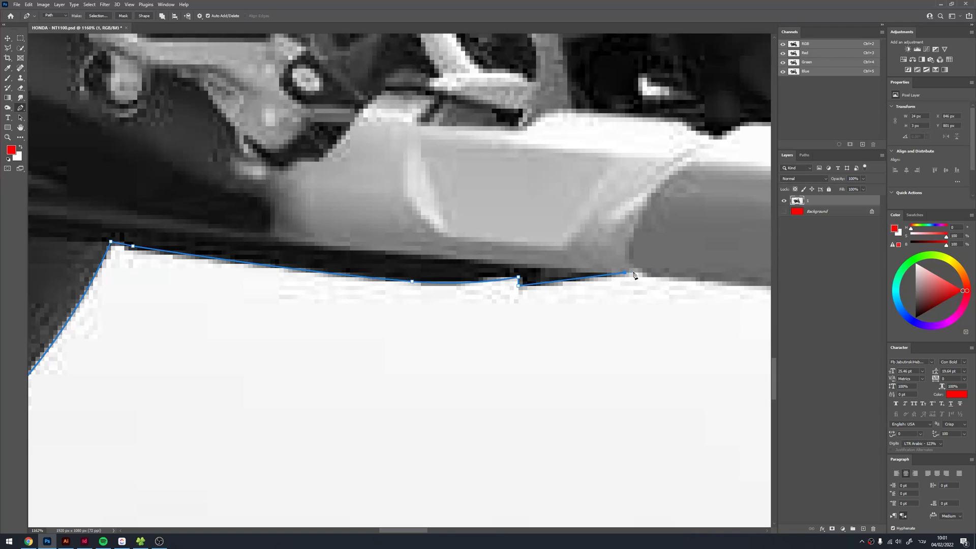
pyautogui.moveTo(691, 286); pyautogui.dragTo(310, 258)
pyautogui.click(524, 273)
pyautogui.moveTo(524, 273); pyautogui.dragTo(273, 294)
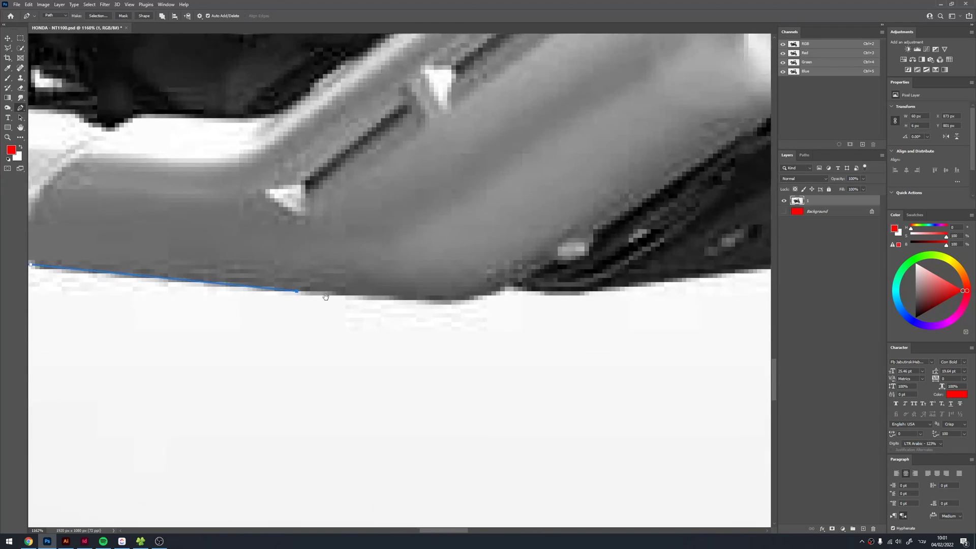
pyautogui.click(487, 285)
pyautogui.moveTo(428, 292); pyautogui.dragTo(427, 296)
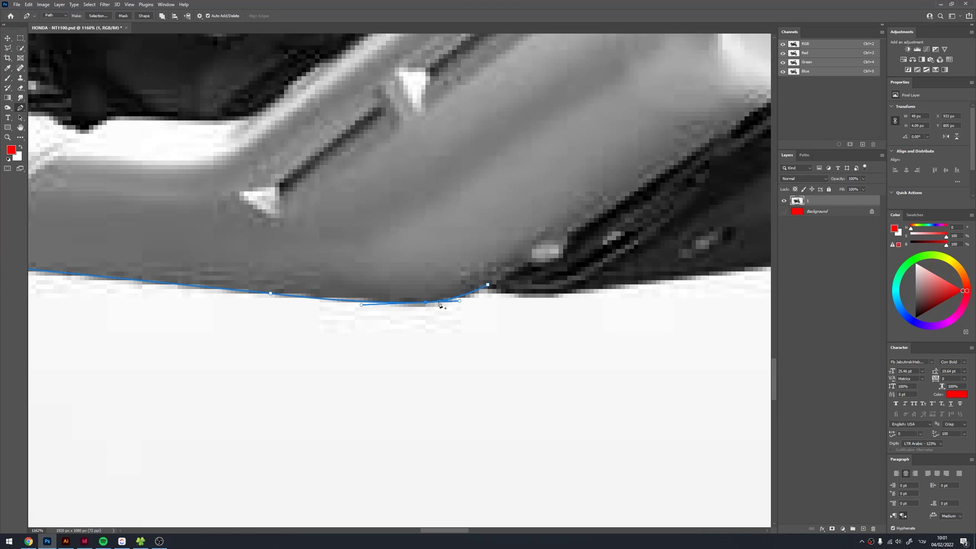
pyautogui.moveTo(532, 292); pyautogui.dragTo(399, 289)
pyautogui.click(468, 289)
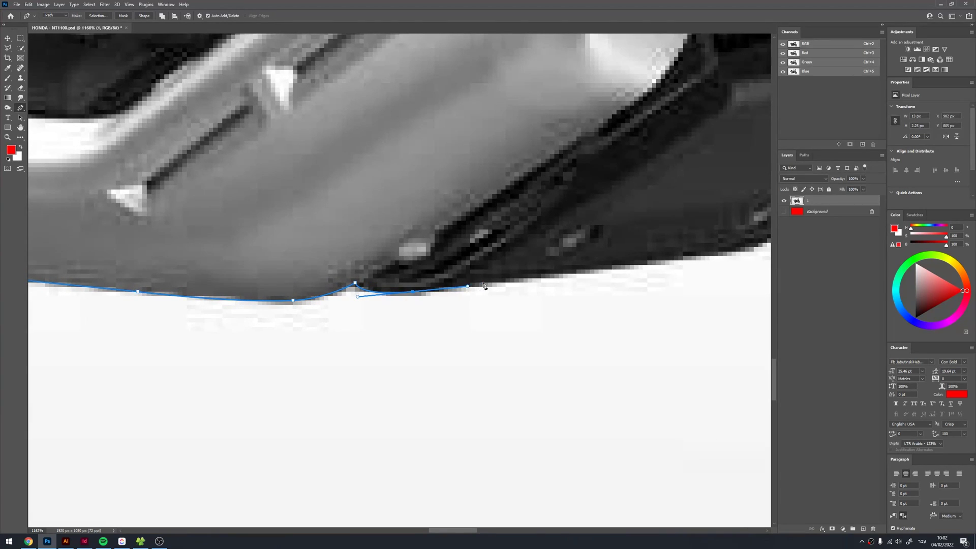
# Trace the underguard's slanted front edge up into the gap before the wheel.
pyautogui.moveTo(467, 288); pyautogui.dragTo(133, 318)
pyautogui.click(416, 277)
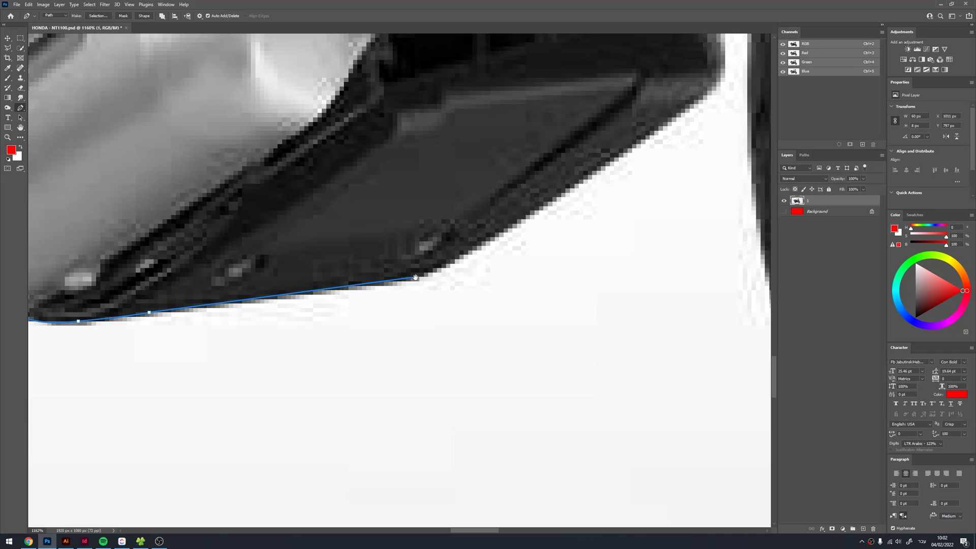
pyautogui.moveTo(545, 209); pyautogui.dragTo(337, 394)
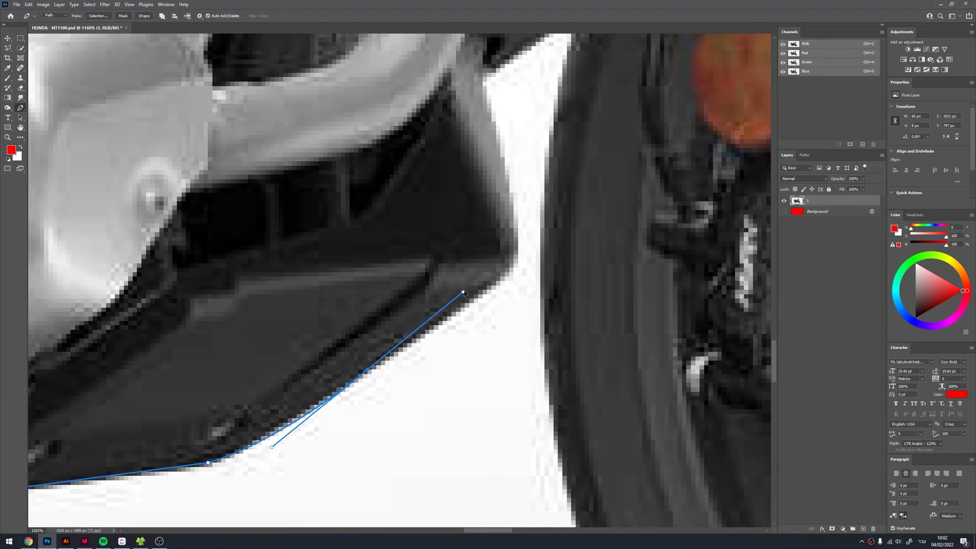
pyautogui.click(483, 285)
pyautogui.moveTo(483, 286); pyautogui.dragTo(490, 283)
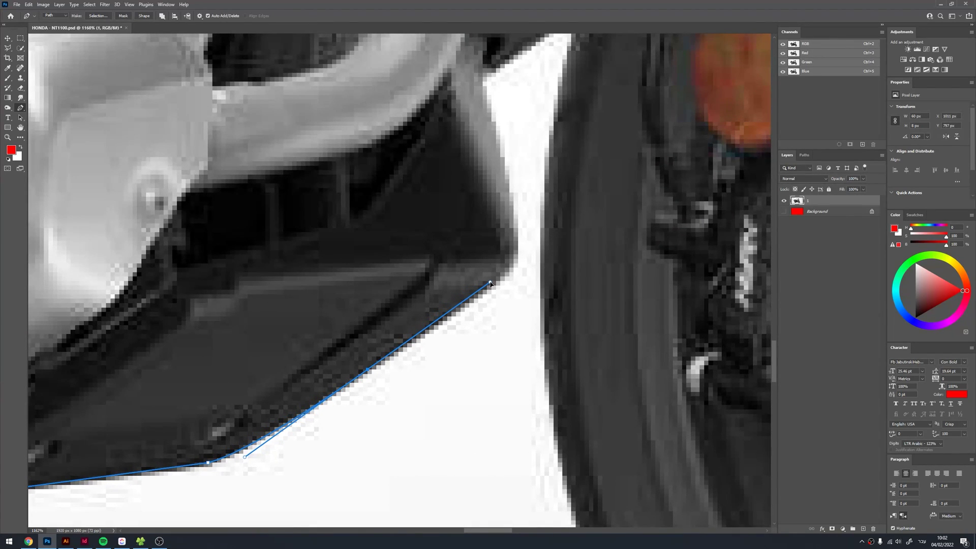
pyautogui.click(517, 233)
pyautogui.moveTo(477, 80); pyautogui.dragTo(450, 269)
pyautogui.click(455, 269)
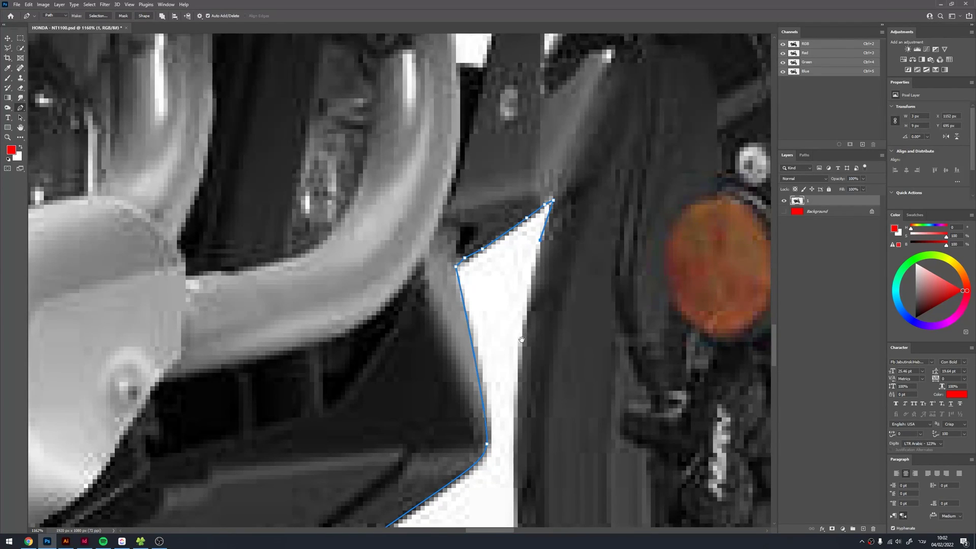
# Place anchors down the front tyre's edge, ending with a curved anchor.
pyautogui.scroll(-3, 522, 340)
pyautogui.click(507, 356)
pyautogui.click(513, 414)
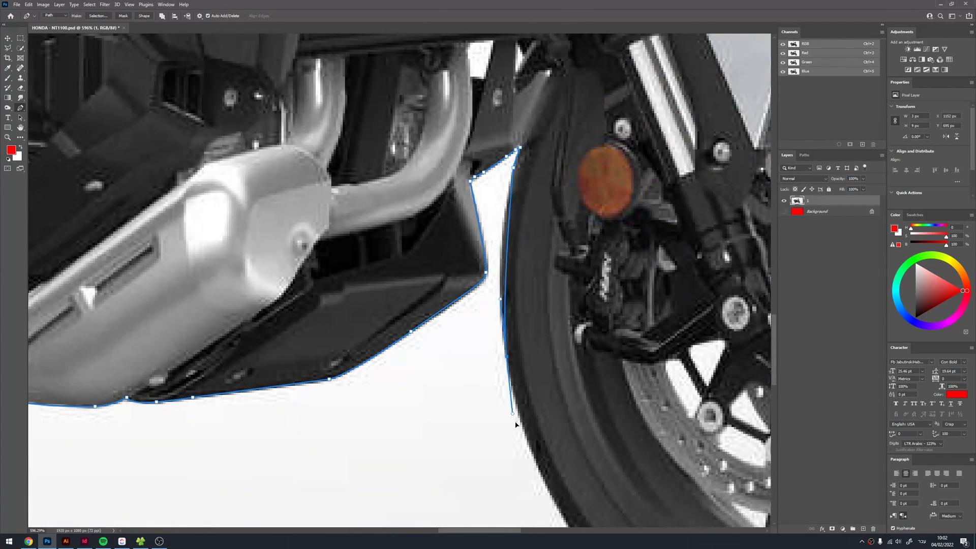
pyautogui.moveTo(516, 425); pyautogui.dragTo(335, 224)
pyautogui.click(511, 452)
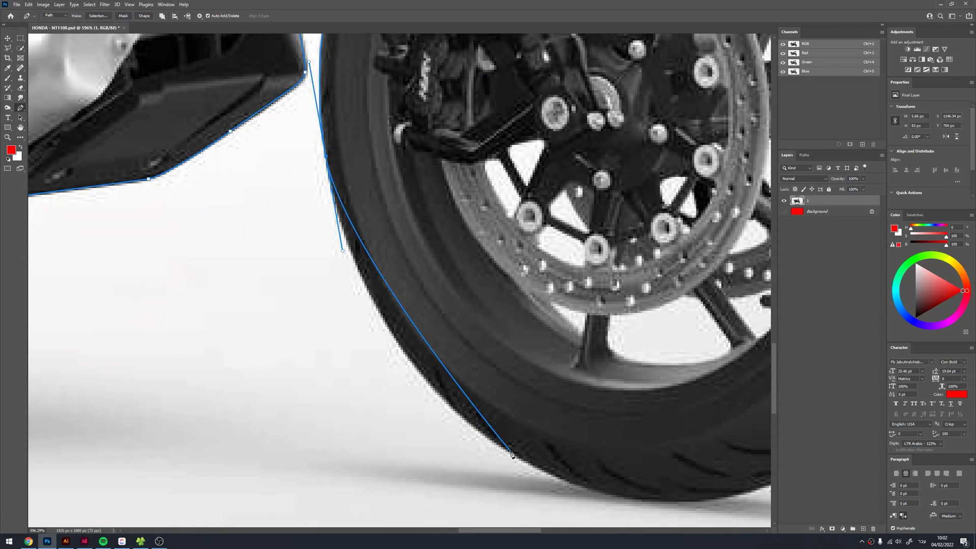
pyautogui.moveTo(512, 454)
pyautogui.mouseDown()
pyautogui.moveTo(637, 473)
pyautogui.moveTo(639, 456)
pyautogui.mouseUp()
pyautogui.hscroll(4, 639, 455)
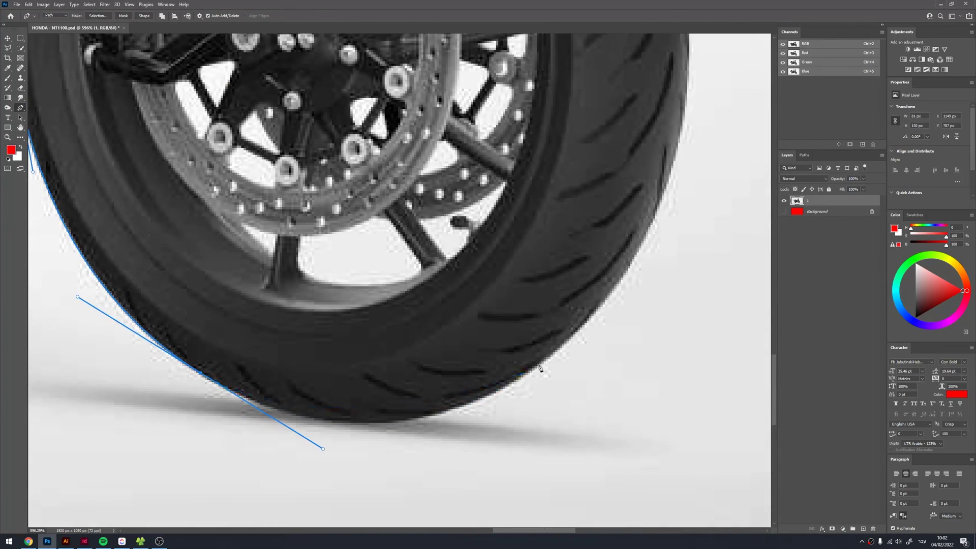
pyautogui.moveTo(585, 321); pyautogui.dragTo(675, 204)
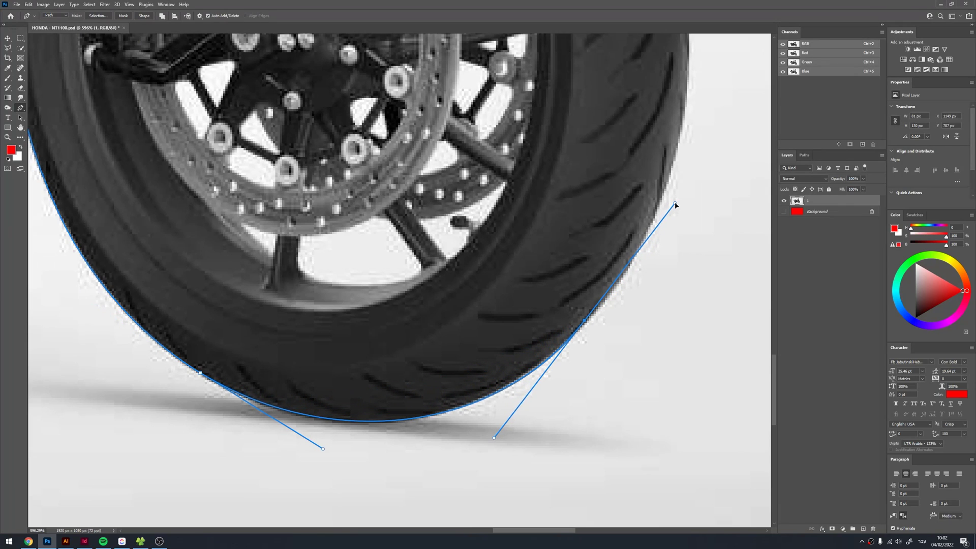
# Close the outline up to the fender and reshape its curves to hug the tyre.
pyautogui.scroll(2, 598, 311)
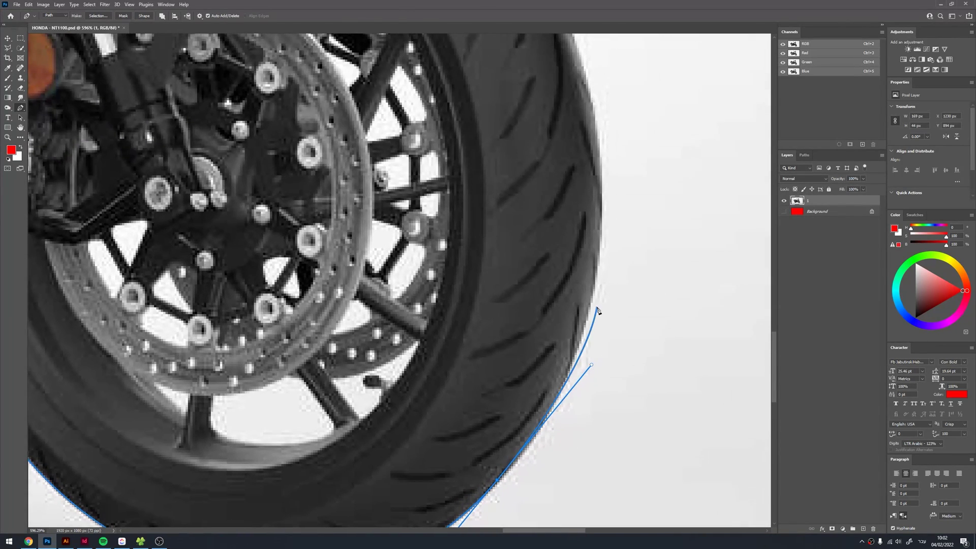
pyautogui.scroll(-1, 597, 310)
pyautogui.scroll(-2, 559, 254)
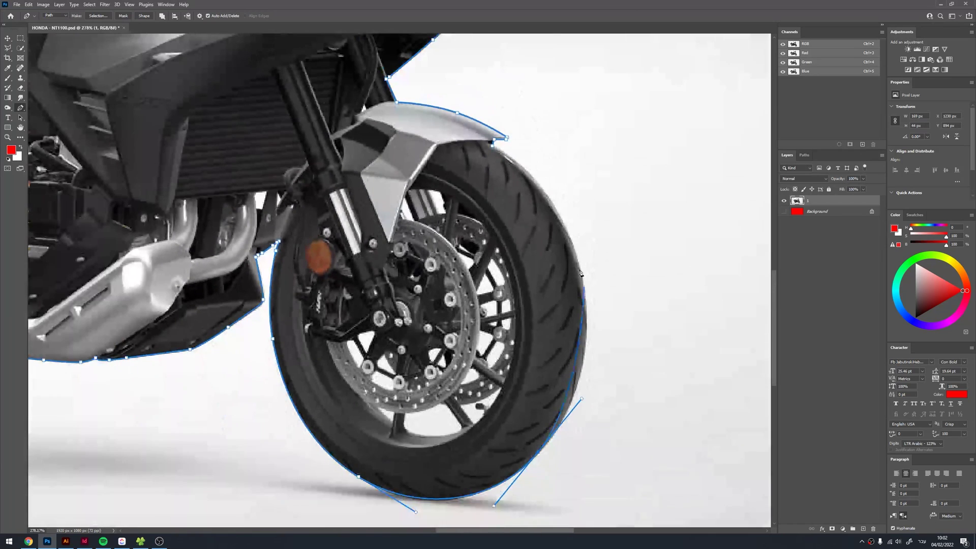
pyautogui.click(497, 159)
pyautogui.moveTo(527, 270); pyautogui.dragTo(580, 270)
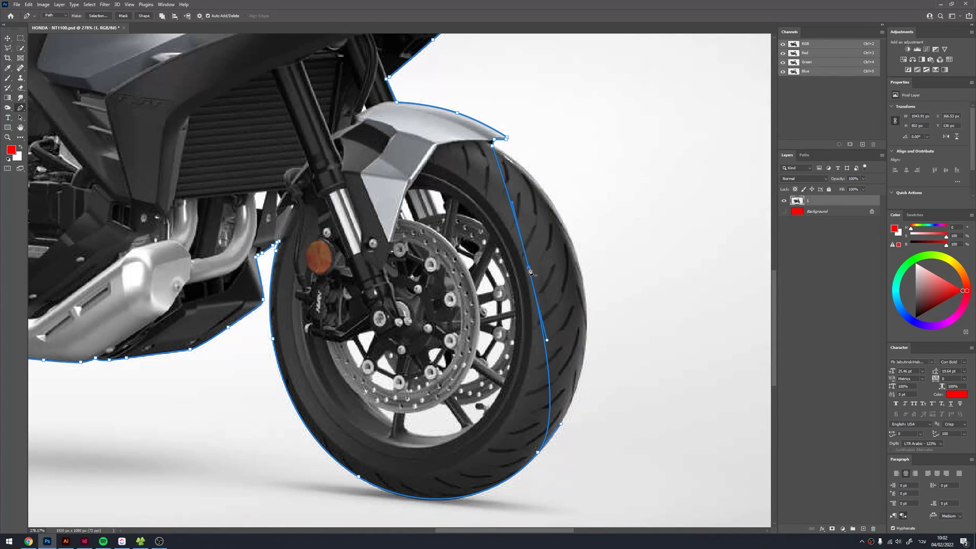
pyautogui.scroll(2, 593, 319)
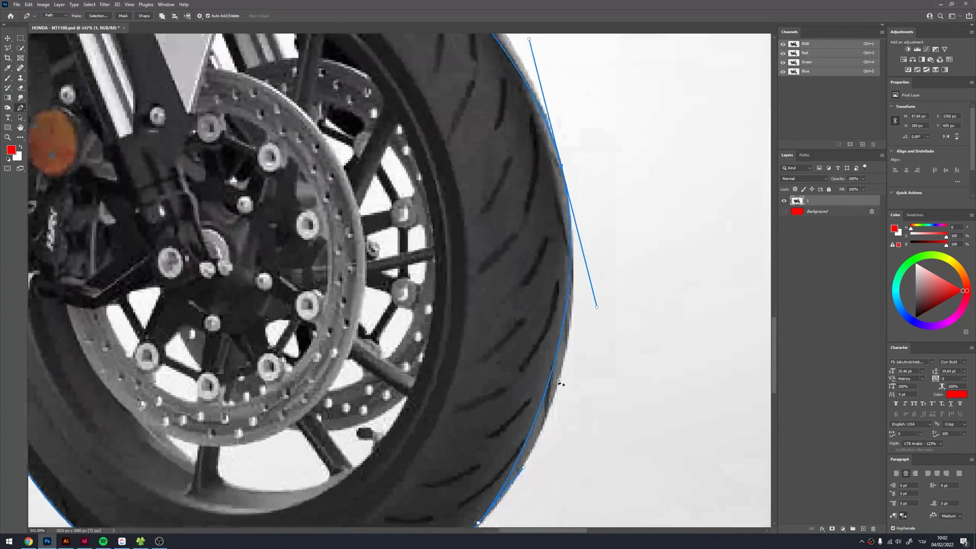
pyautogui.moveTo(559, 387); pyautogui.dragTo(554, 401)
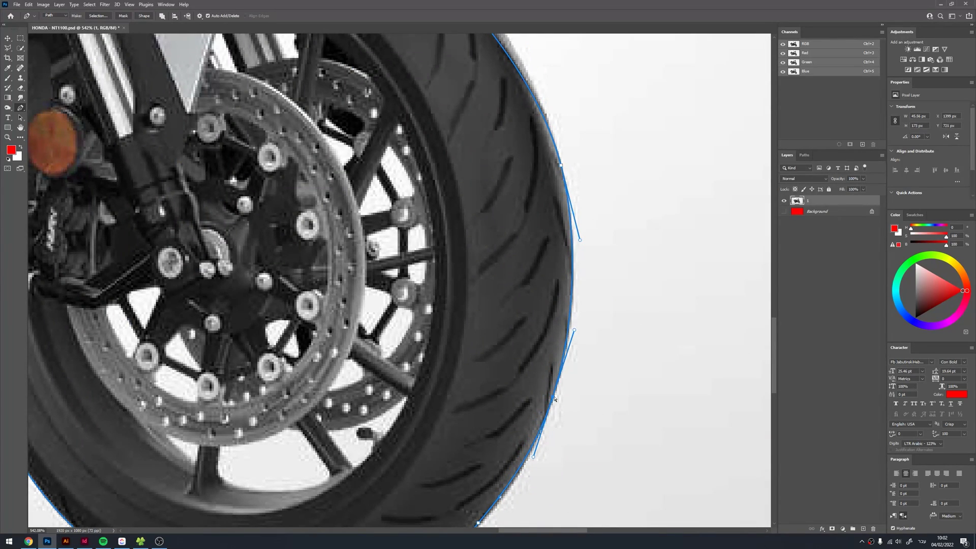
pyautogui.scroll(-3, 554, 399)
pyautogui.scroll(4, 481, 348)
pyautogui.click(465, 365)
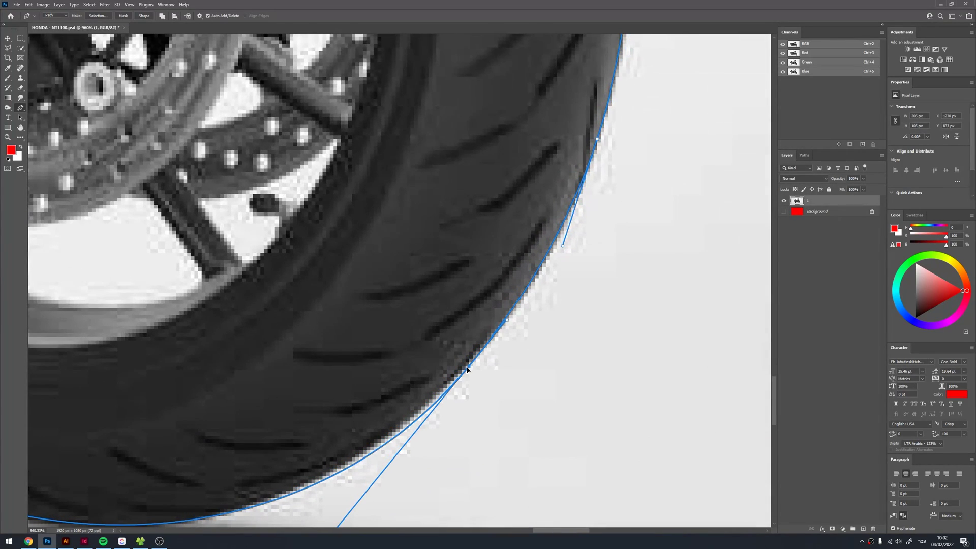
pyautogui.moveTo(438, 424); pyautogui.dragTo(459, 357)
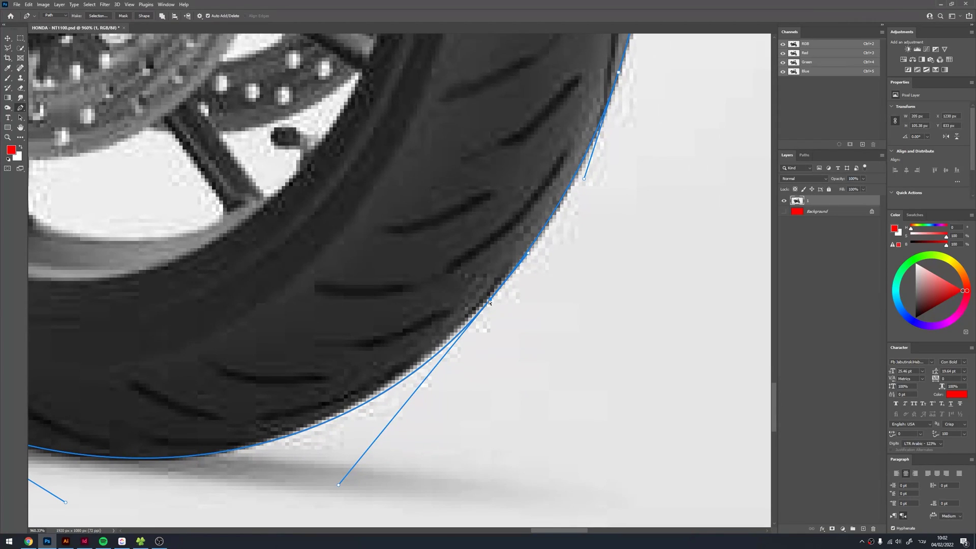
pyautogui.moveTo(490, 303); pyautogui.dragTo(489, 296)
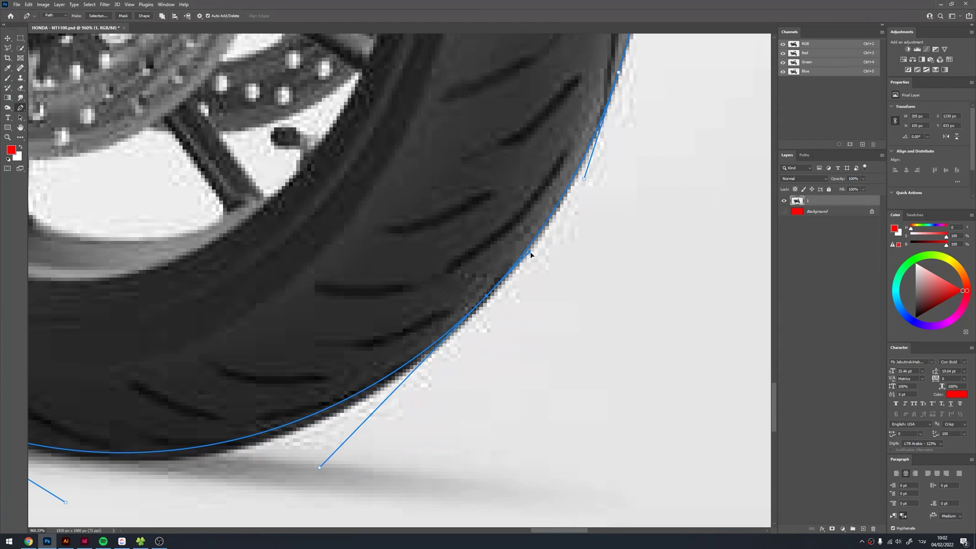
# Add an anchor refining the tyre curve near the top of the fender.
pyautogui.moveTo(526, 253); pyautogui.dragTo(286, 370)
pyautogui.scroll(-5, 288, 369)
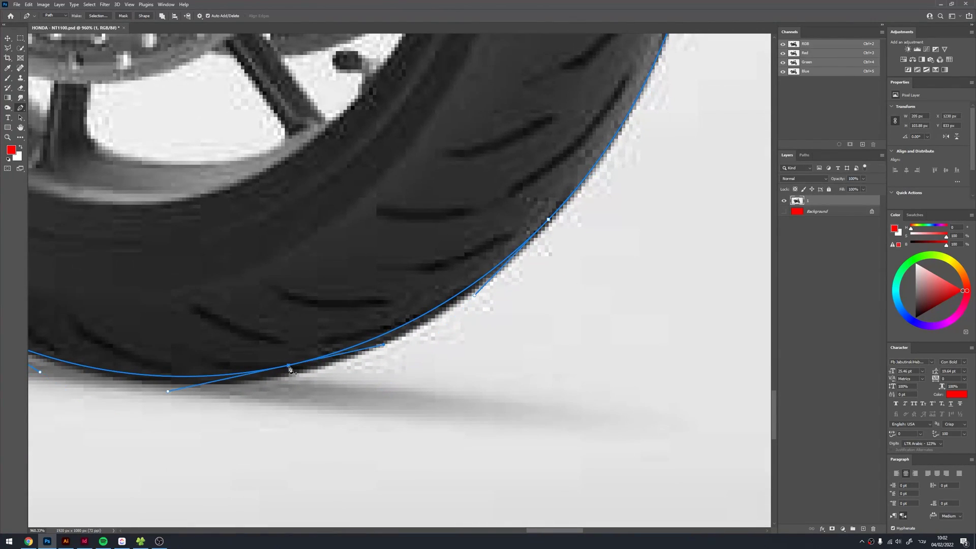
pyautogui.scroll(4, 292, 363)
pyautogui.scroll(-5, 406, 339)
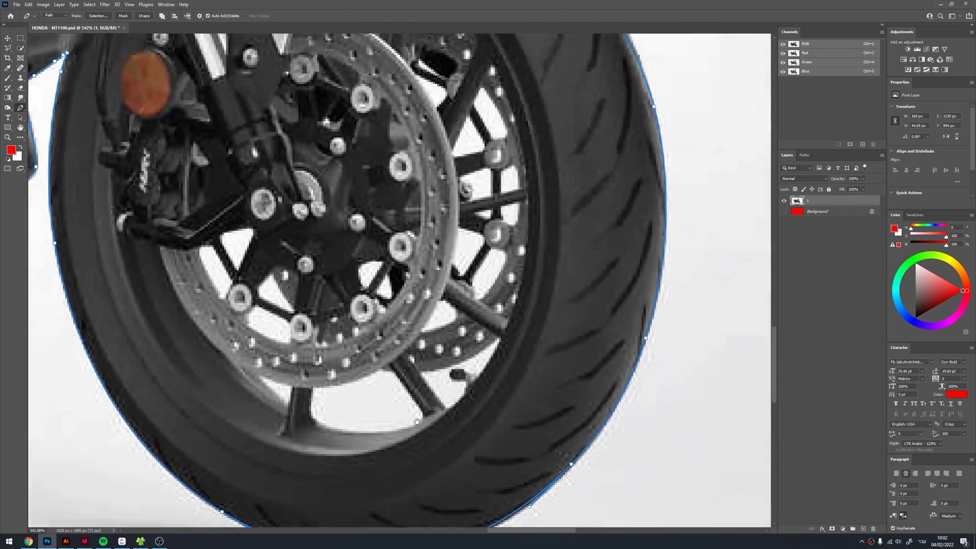
pyautogui.scroll(6, 440, 356)
pyautogui.moveTo(444, 265); pyautogui.dragTo(464, 363)
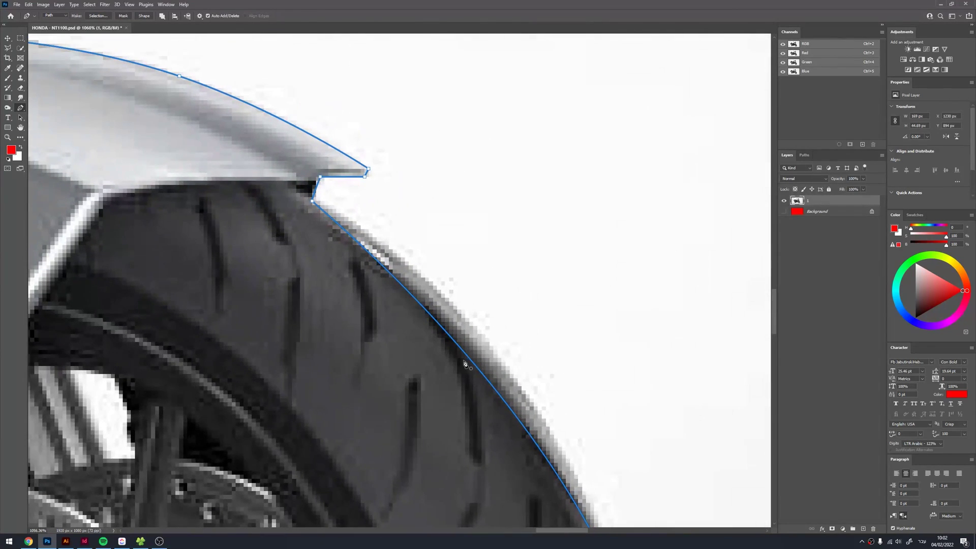
pyautogui.click(470, 363)
pyautogui.scroll(-5, 470, 364)
pyautogui.scroll(5, 482, 342)
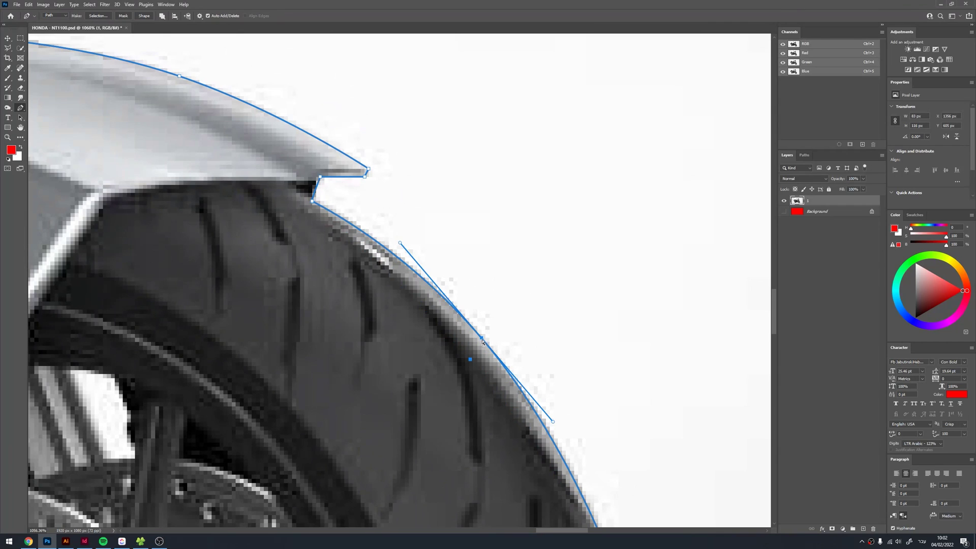
pyautogui.scroll(-5, 389, 303)
pyautogui.scroll(-5, 390, 303)
# Turn the path into a layer mask, show the red Background, and select the mask.
pyautogui.hotkey('ctrl', 'Return')
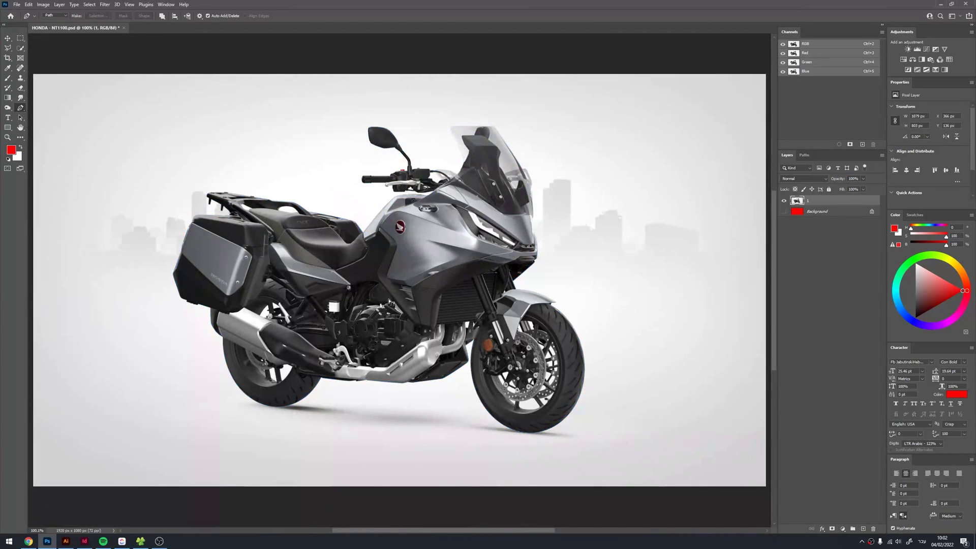
pyautogui.click(831, 529)
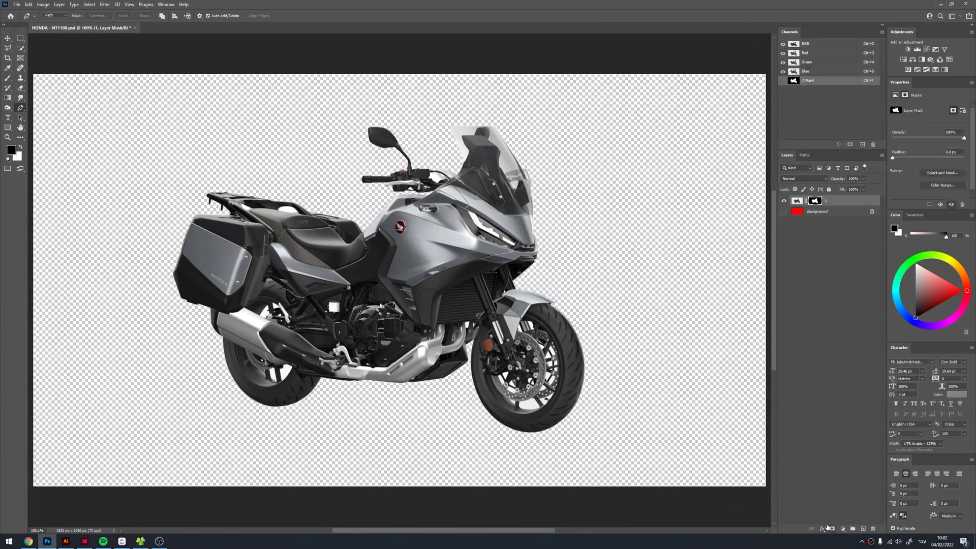
pyautogui.click(784, 211)
pyautogui.click(813, 211)
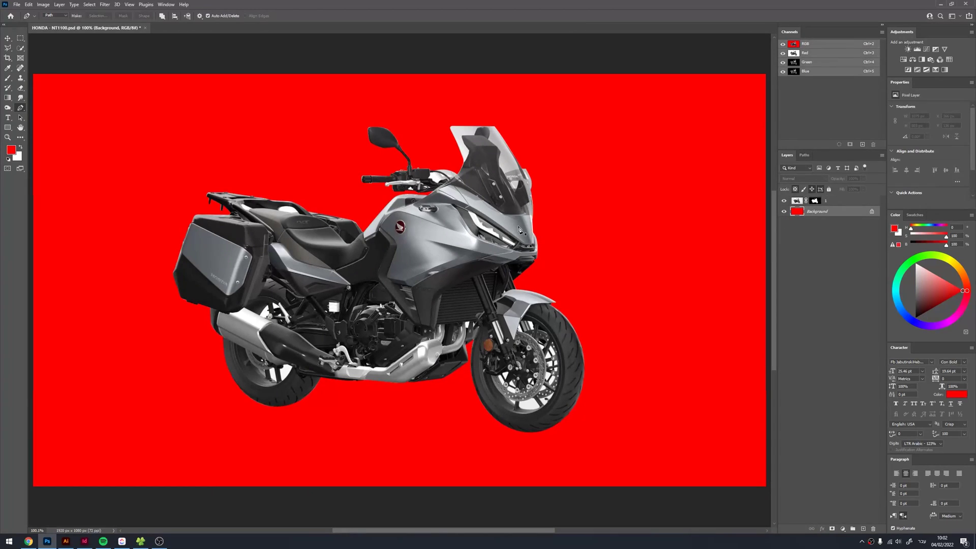
pyautogui.click(815, 201)
# Zoom in on the gap under the seat and outline its curved corner and top edge.
pyautogui.press('z')
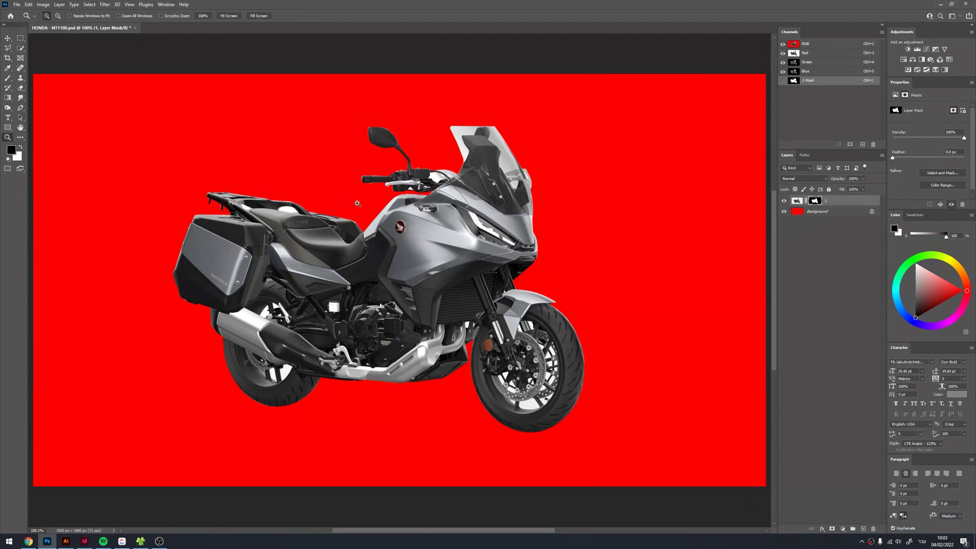
pyautogui.moveTo(263, 191); pyautogui.dragTo(316, 233)
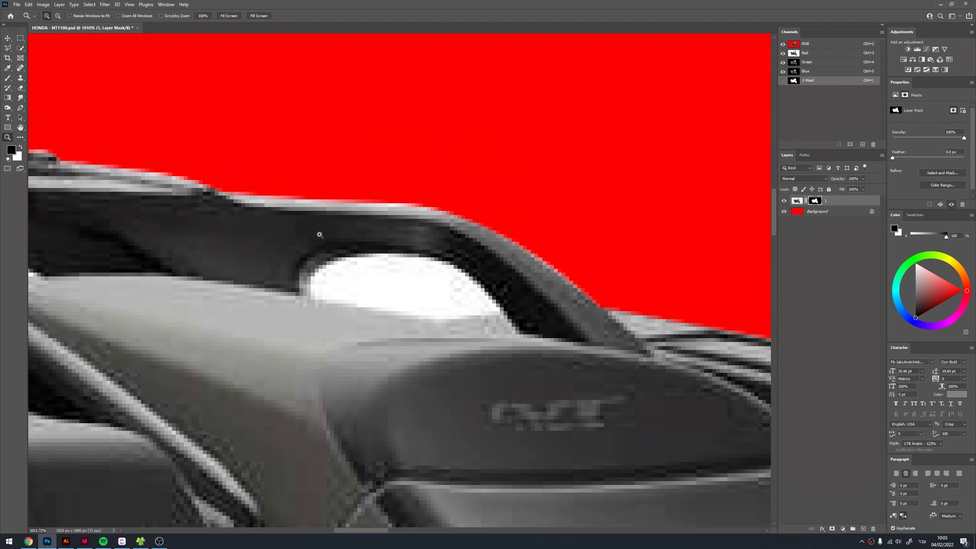
pyautogui.press('p')
pyautogui.click(310, 301)
pyautogui.scroll(1, 315, 290)
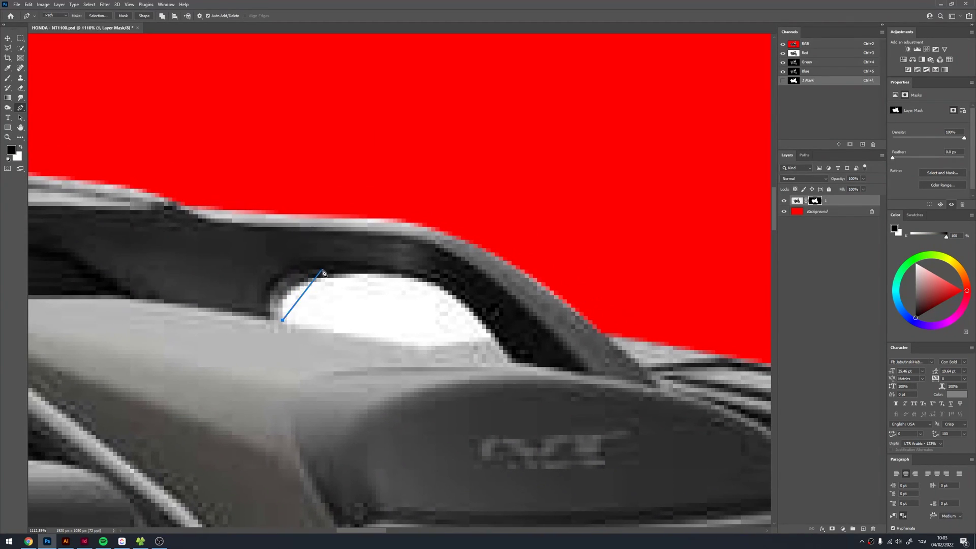
pyautogui.moveTo(322, 279); pyautogui.dragTo(373, 265)
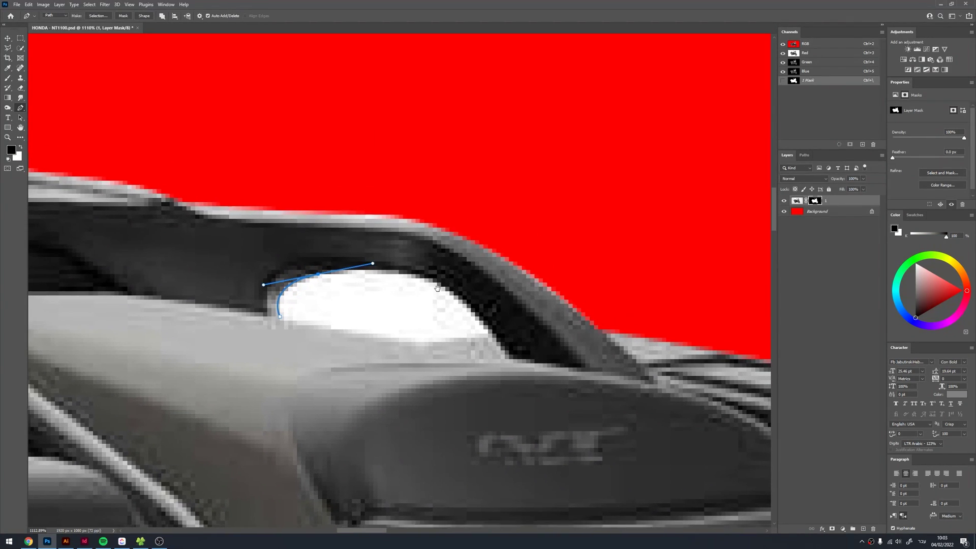
pyautogui.scroll(-1, 406, 295)
pyautogui.moveTo(482, 321); pyautogui.dragTo(529, 391)
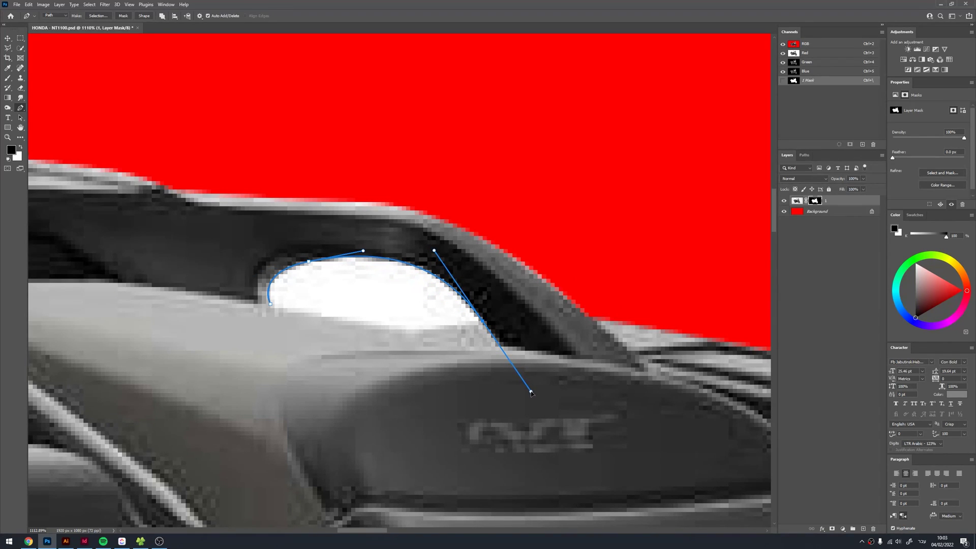
# Close the under-seat gap outline and fill it black on the mask.
pyautogui.keyDown('alt'); pyautogui.click(482, 322); pyautogui.keyUp('alt')
pyautogui.moveTo(393, 329); pyautogui.dragTo(415, 331)
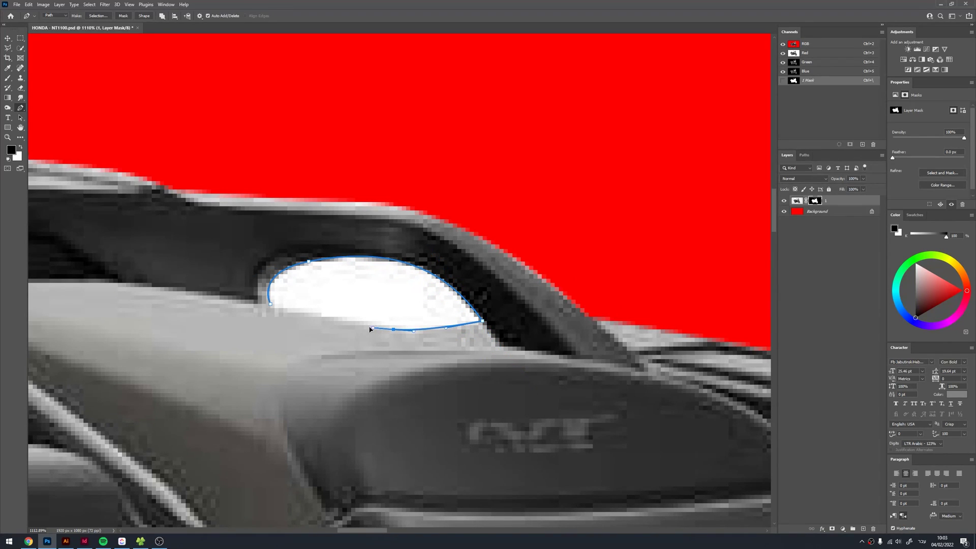
pyautogui.click(300, 312)
pyautogui.click(270, 304)
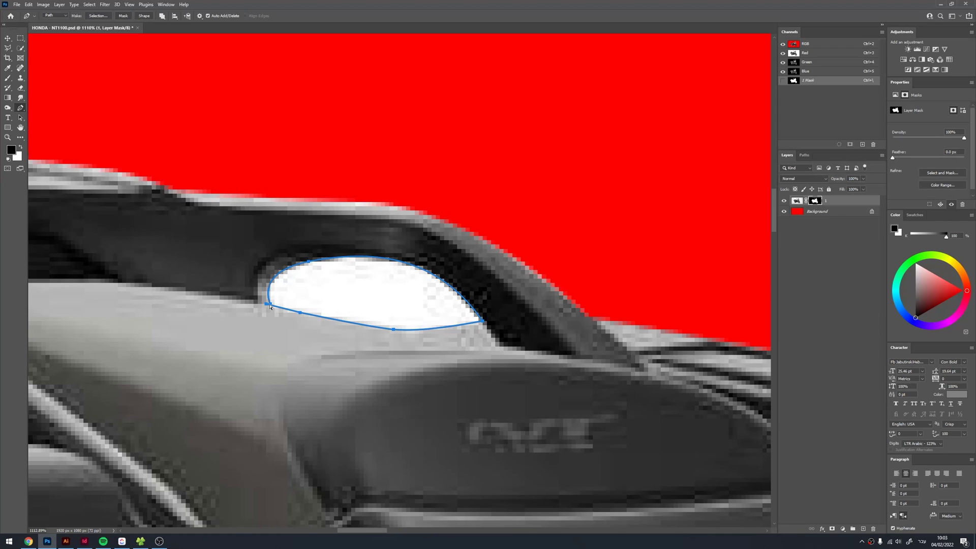
pyautogui.hotkey('ctrl', 'Return')
pyautogui.hotkey('alt', 'BackSpace')
# Outline the second gap and fill it black on the mask.
pyautogui.moveTo(191, 251)
pyautogui.mouseDown()
pyautogui.moveTo(293, 270)
pyautogui.moveTo(282, 266)
pyautogui.mouseUp()
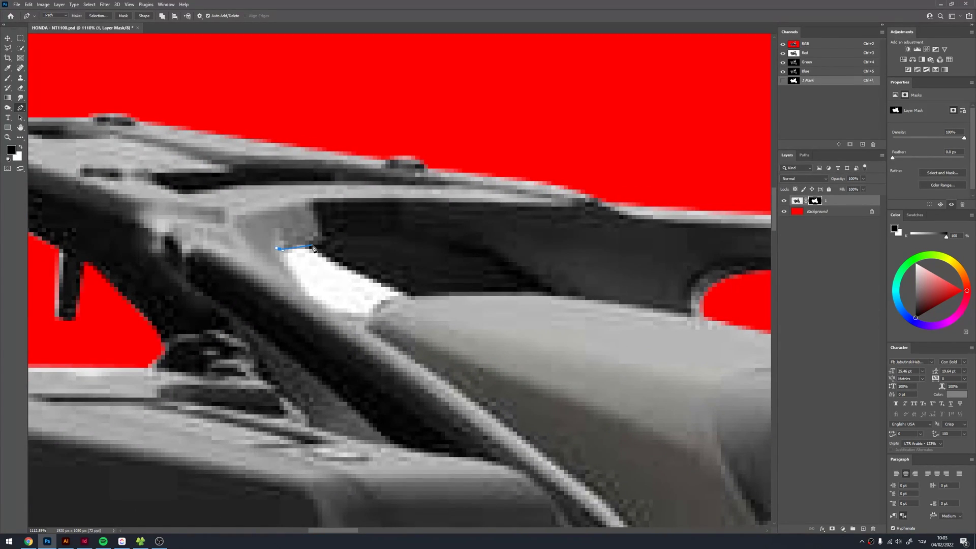
pyautogui.moveTo(402, 291); pyautogui.dragTo(389, 301)
pyautogui.click(280, 249)
pyautogui.hotkey('ctrl', 'Return')
pyautogui.hotkey('alt', 'BackSpace')
# Mask out the gap above the exhaust by the rear footpeg with a Pen outline filled black.
pyautogui.hotkey('ctrl', '1')
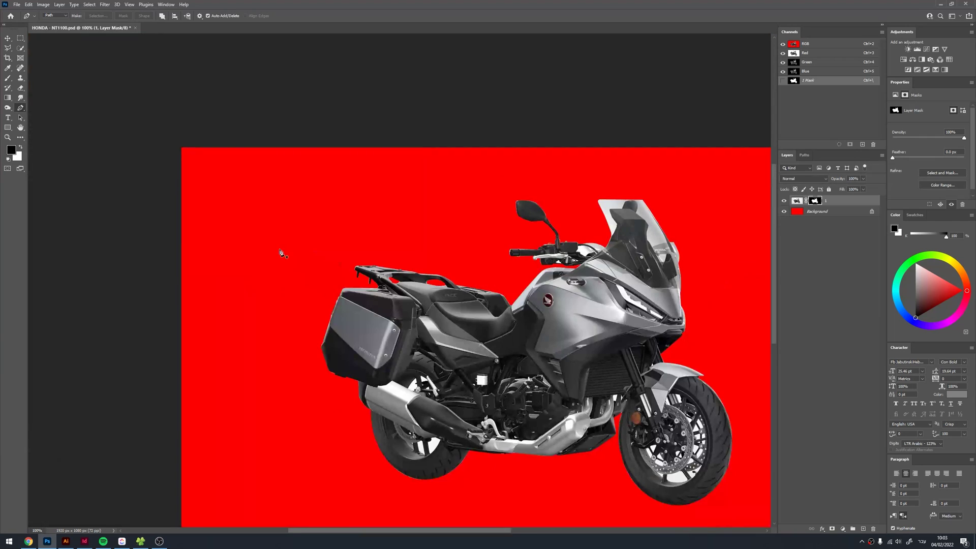
pyautogui.moveTo(374, 281); pyautogui.dragTo(340, 304)
pyautogui.click(324, 307)
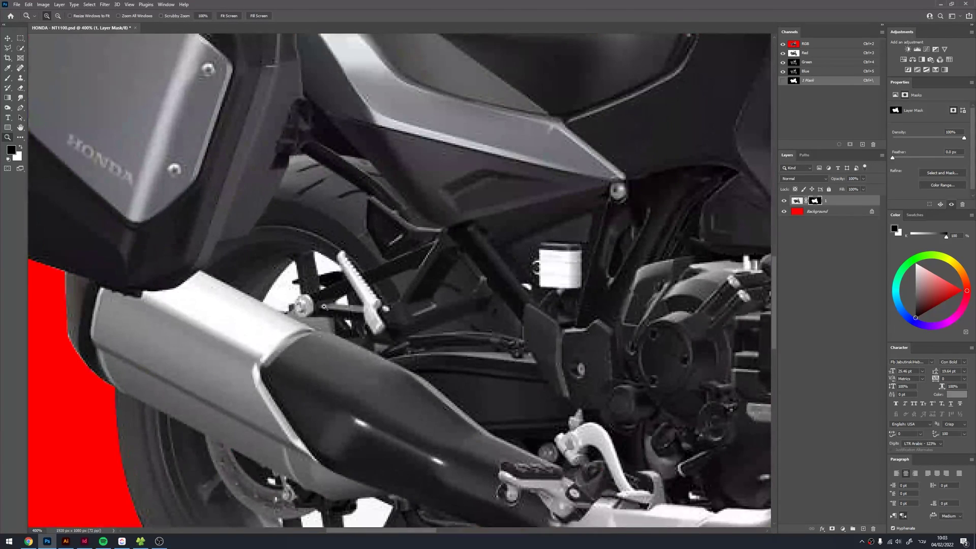
pyautogui.click(273, 290)
pyautogui.click(273, 290)
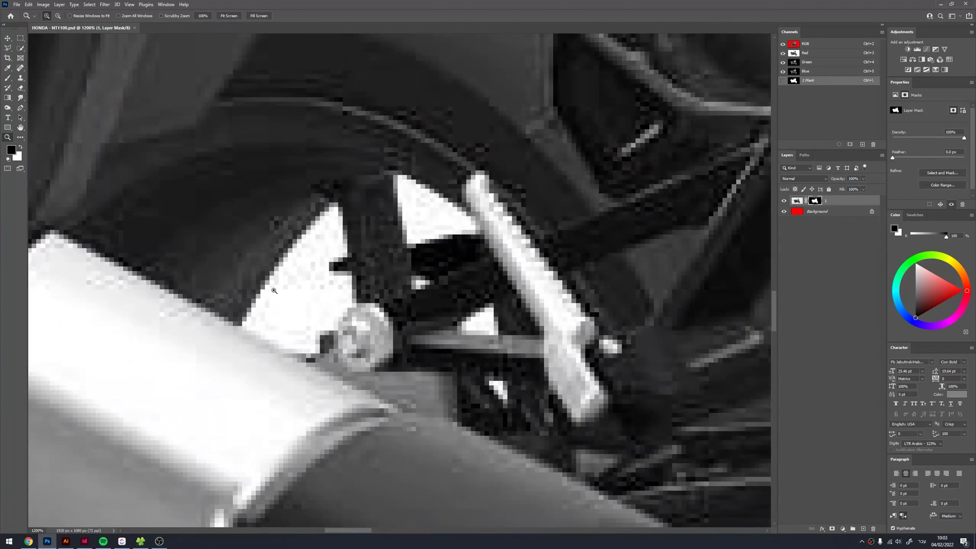
pyautogui.press('p')
pyautogui.click(242, 325)
pyautogui.click(283, 353)
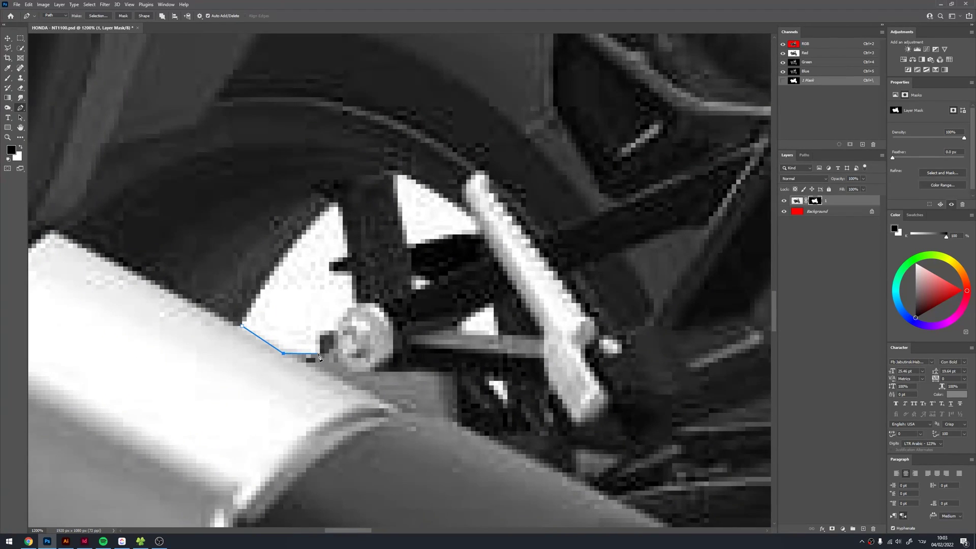
pyautogui.click(319, 329)
pyautogui.moveTo(361, 305); pyautogui.dragTo(370, 300)
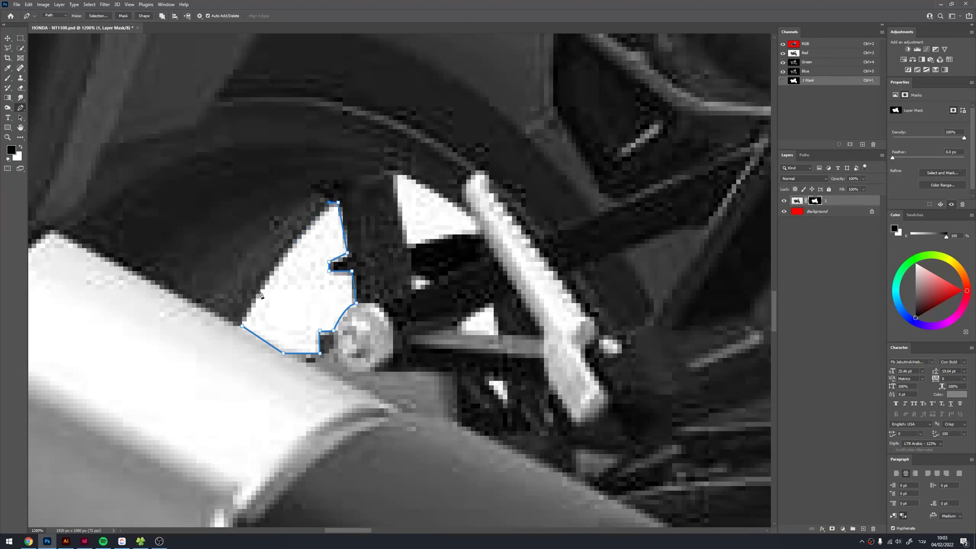
pyautogui.click(243, 325)
pyautogui.hotkey('ctrl', 'Return')
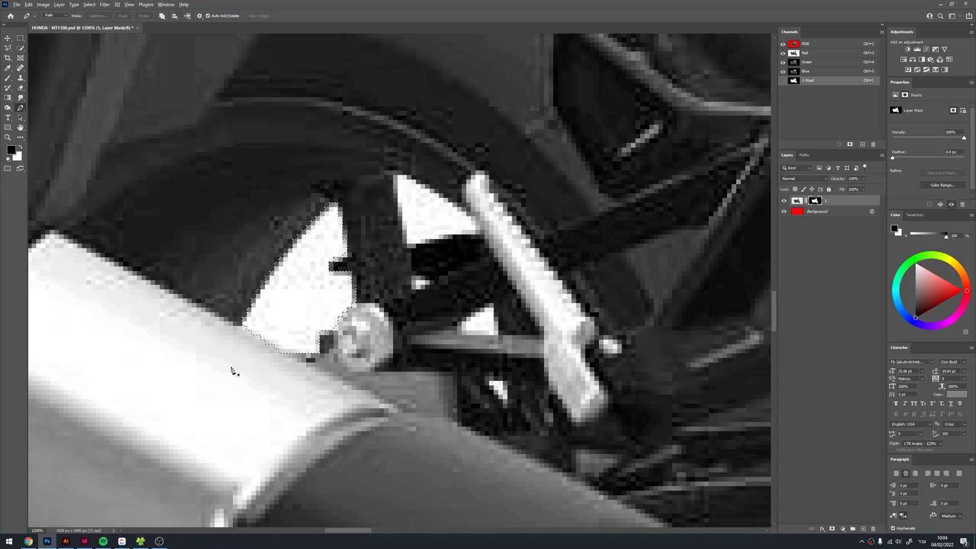
pyautogui.hotkey('alt', 'BackSpace')
pyautogui.hotkey('ctrl', 'd')
# Outline the triangular gap between the rear frame struts and fill it black on the mask.
pyautogui.scroll(-1, 425, 246)
pyautogui.scroll(3, 318, 230)
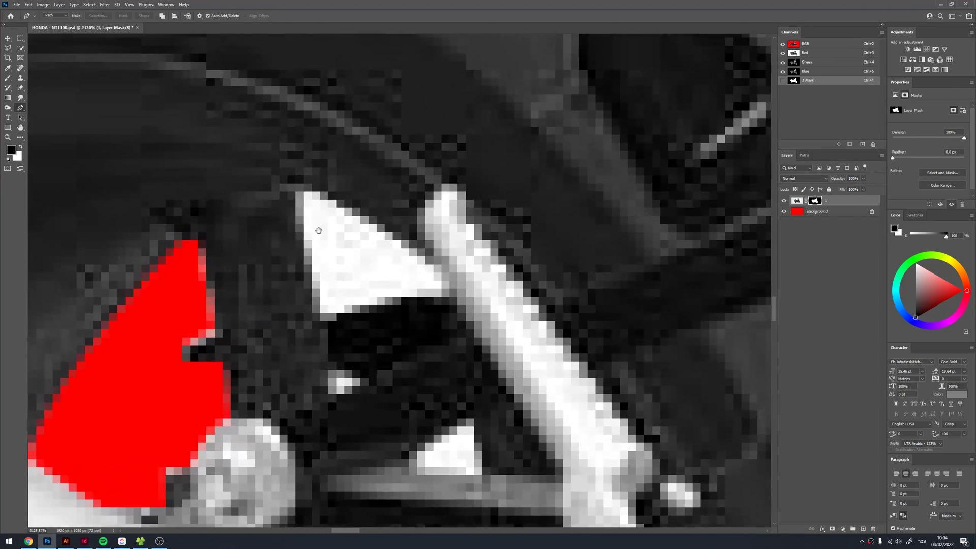
pyautogui.click(320, 321)
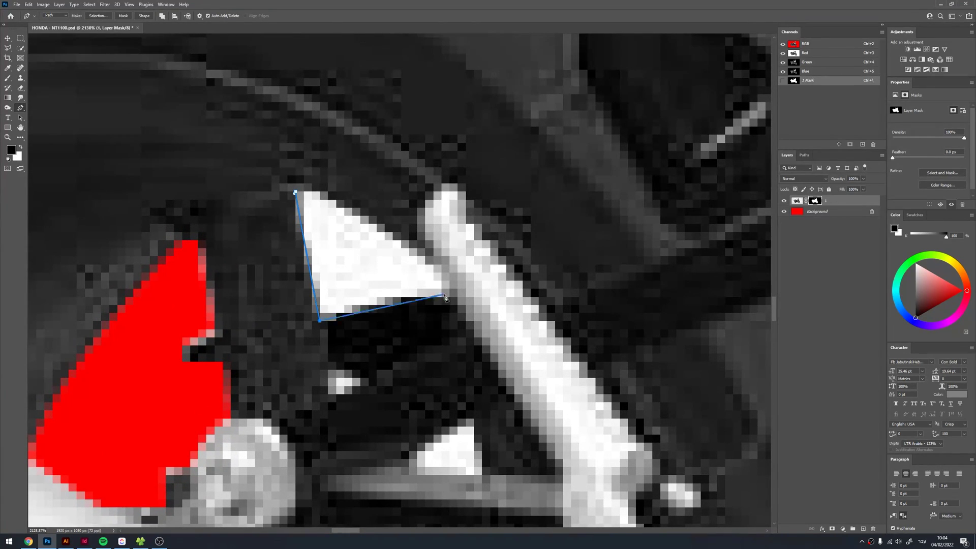
pyautogui.moveTo(449, 297); pyautogui.dragTo(493, 301)
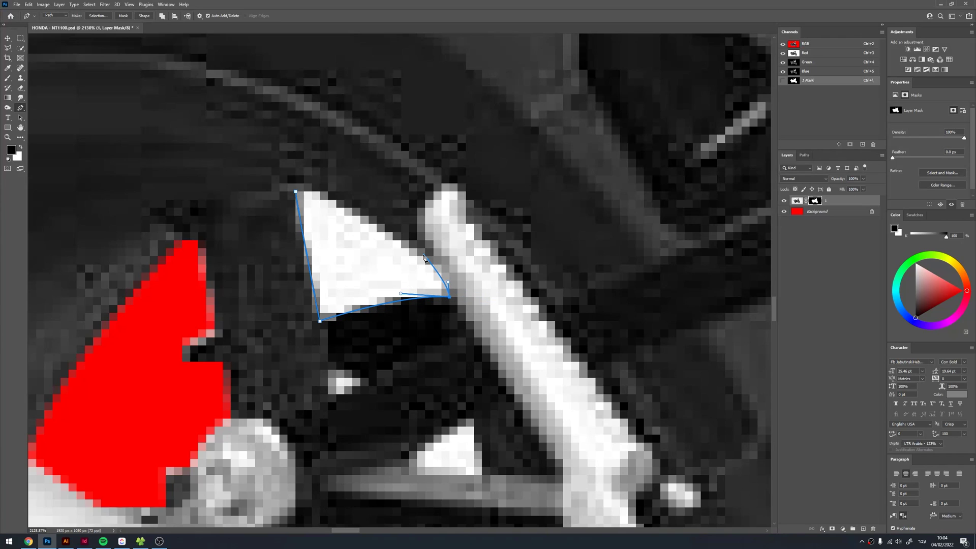
pyautogui.click(328, 192)
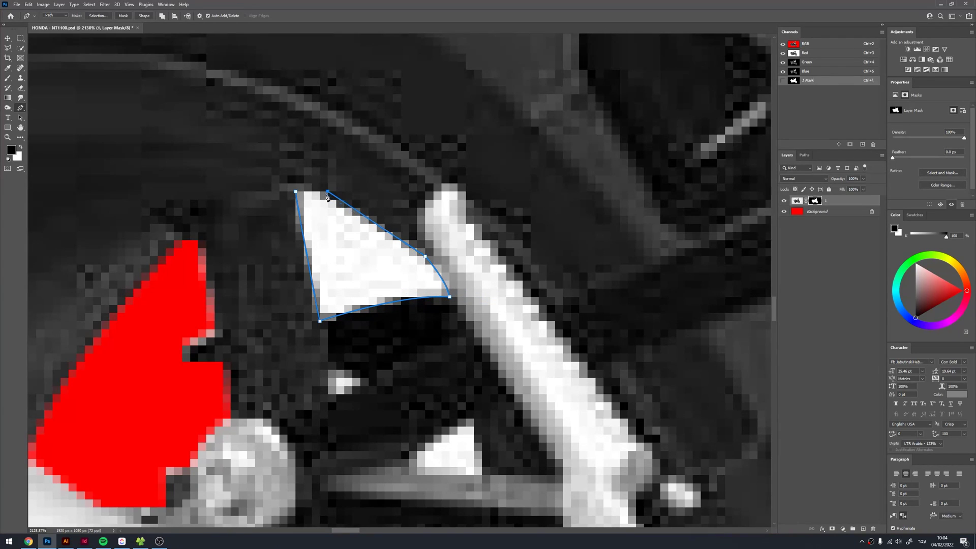
pyautogui.click(296, 192)
pyautogui.hotkey('ctrl', 'Return')
pyautogui.hotkey('alt', 'BackSpace')
pyautogui.hotkey('ctrl', 'd')
# Switch to a 2 px hard round Brush.
pyautogui.moveTo(339, 379); pyautogui.dragTo(356, 243)
pyautogui.press('b')
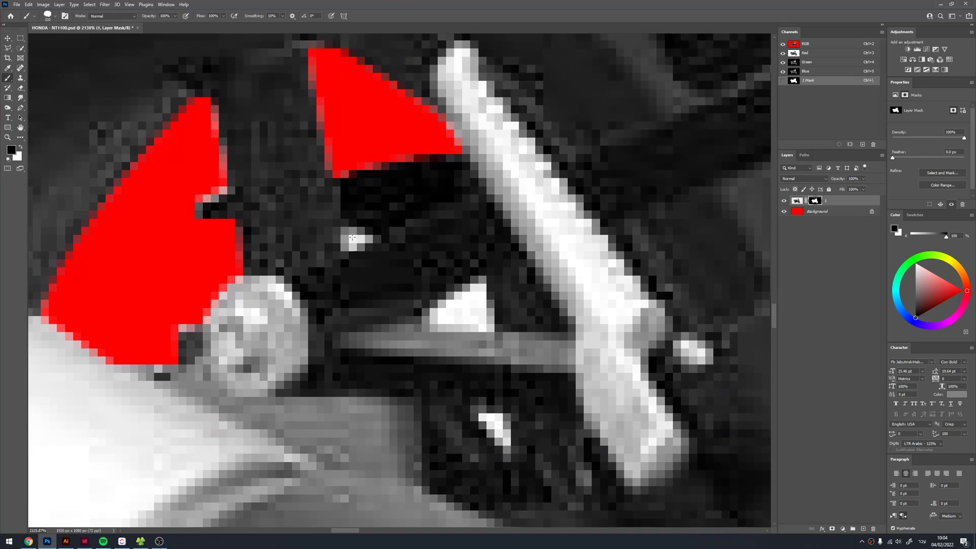
pyautogui.rightClick(356, 243)
pyautogui.click(480, 323)
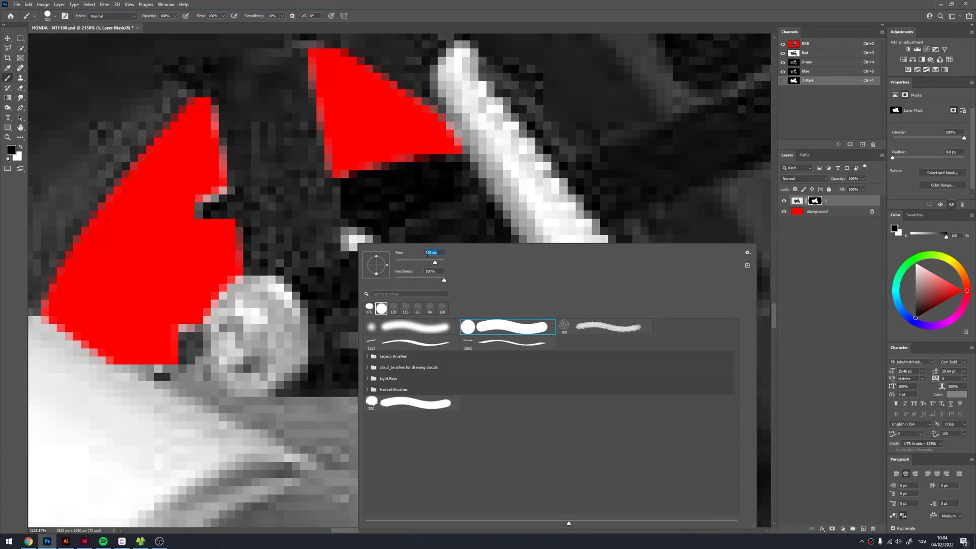
pyautogui.write('2')
pyautogui.press('Return')
# Paint out the remaining small white specks and patches around the rear frame.
pyautogui.moveTo(348, 245)
pyautogui.mouseDown()
pyautogui.moveTo(366, 239)
pyautogui.moveTo(350, 249)
pyautogui.mouseUp()
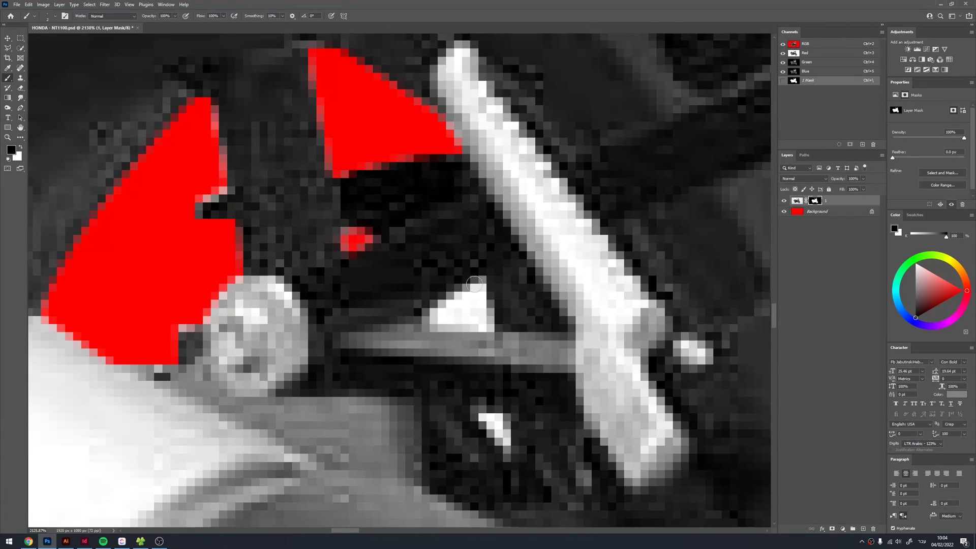
pyautogui.moveTo(474, 284); pyautogui.dragTo(456, 314)
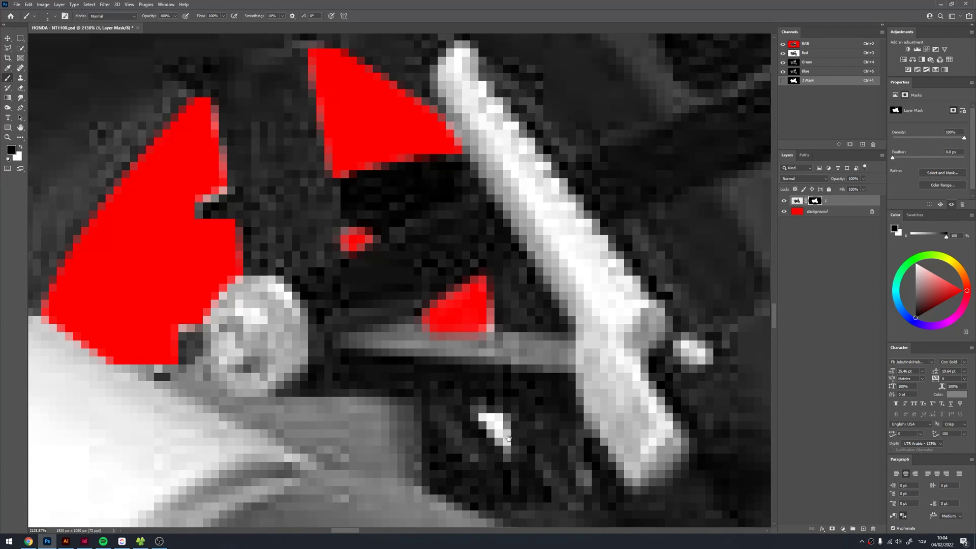
pyautogui.moveTo(508, 438); pyautogui.dragTo(450, 321)
pyautogui.moveTo(420, 290)
pyautogui.mouseDown()
pyautogui.moveTo(443, 325)
pyautogui.moveTo(424, 292)
pyautogui.mouseUp()
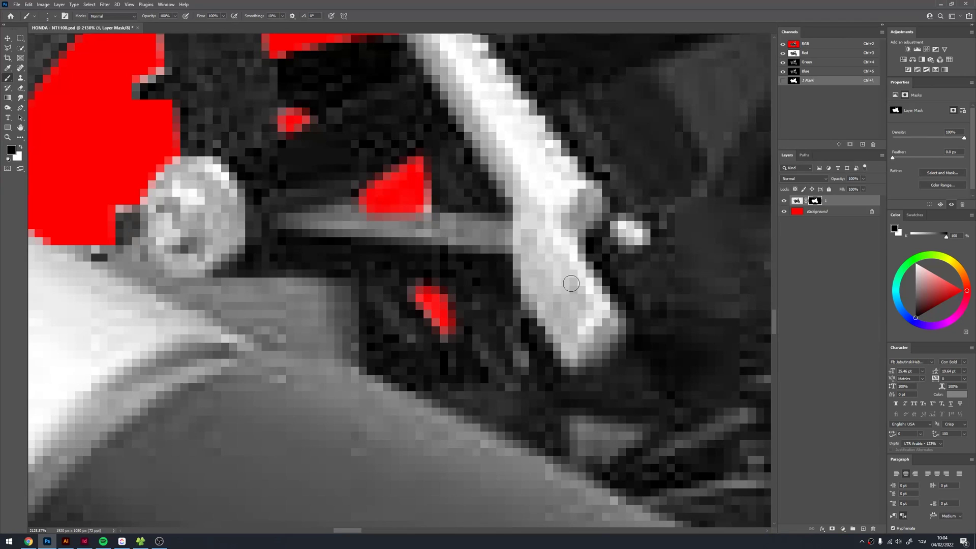
pyautogui.scroll(-5, 571, 284)
# Trace a Pen outline around the two spoke gaps near the rear brake caliper.
pyautogui.moveTo(586, 291); pyautogui.dragTo(429, 214)
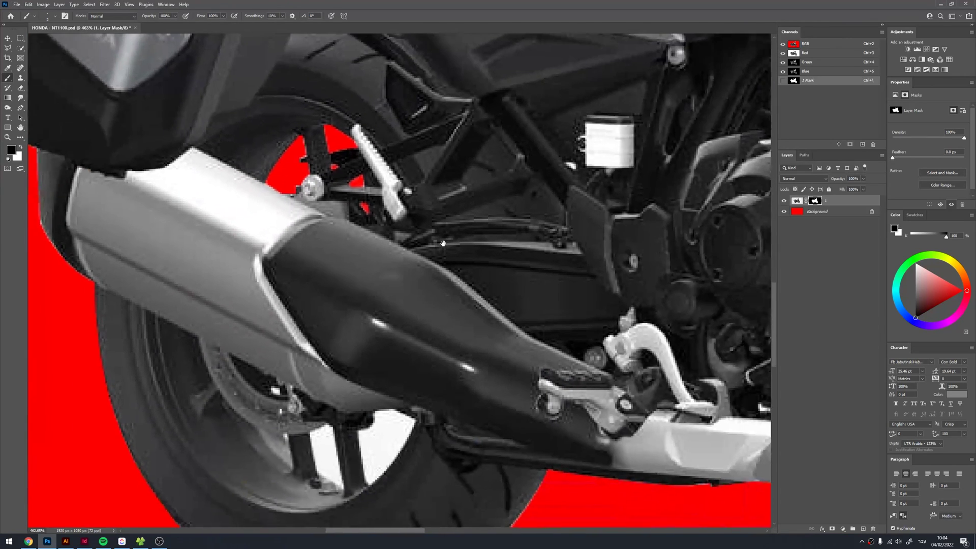
pyautogui.moveTo(372, 406); pyautogui.dragTo(429, 232)
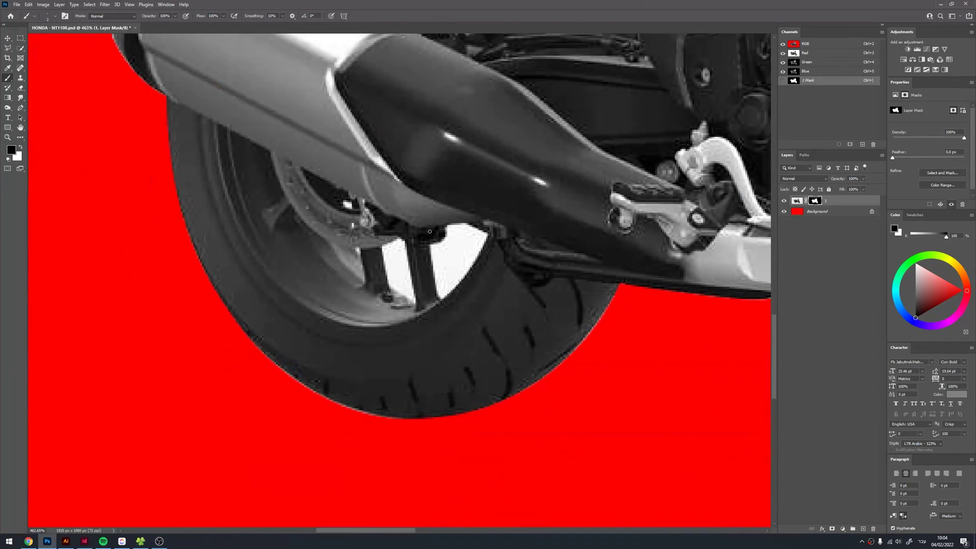
pyautogui.scroll(3, 347, 202)
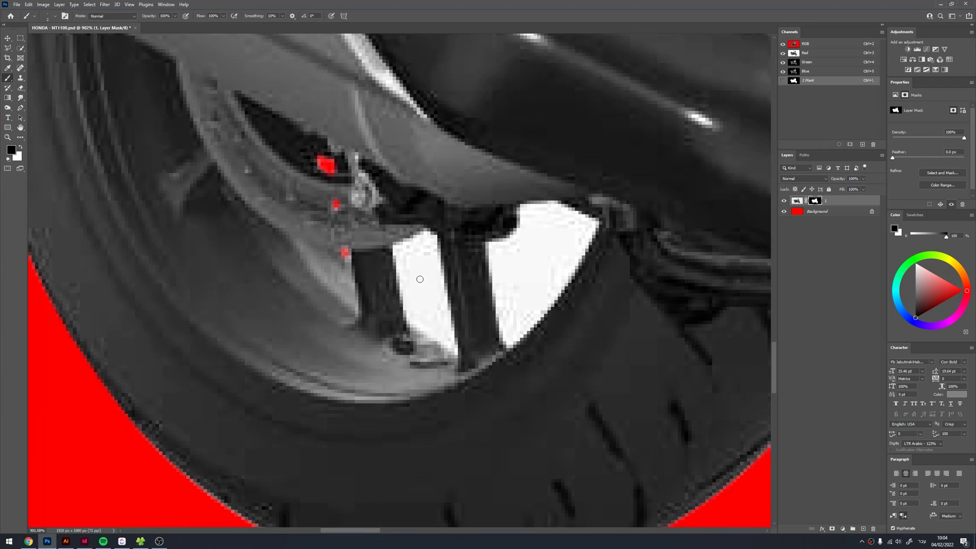
pyautogui.scroll(2, 356, 239)
pyautogui.press('p')
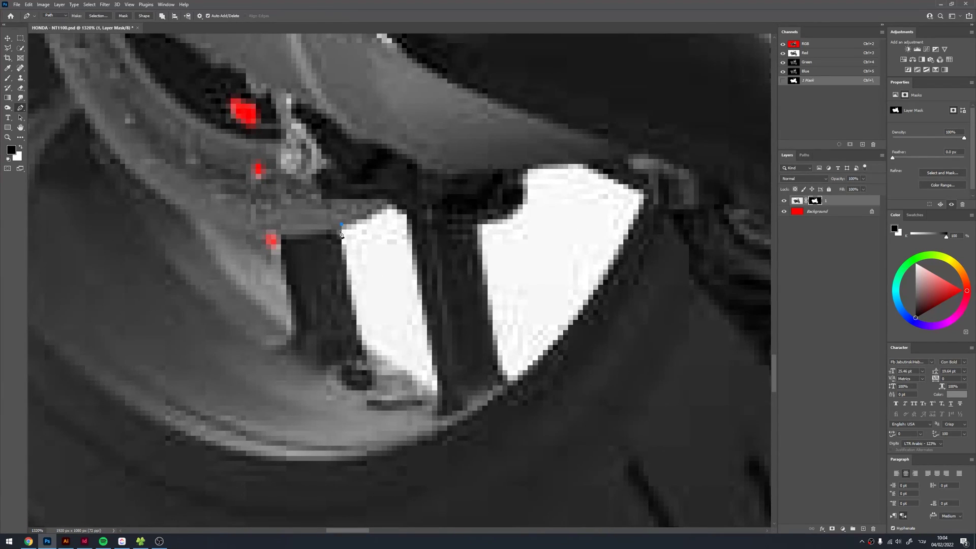
pyautogui.click(361, 340)
pyautogui.click(412, 214)
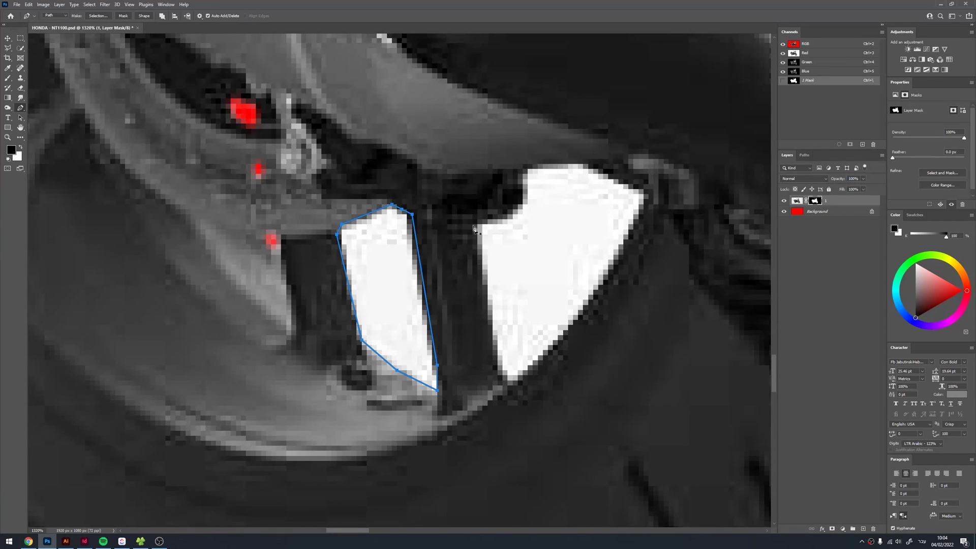
pyautogui.click(496, 366)
pyautogui.moveTo(578, 340); pyautogui.dragTo(529, 397)
pyautogui.click(600, 251)
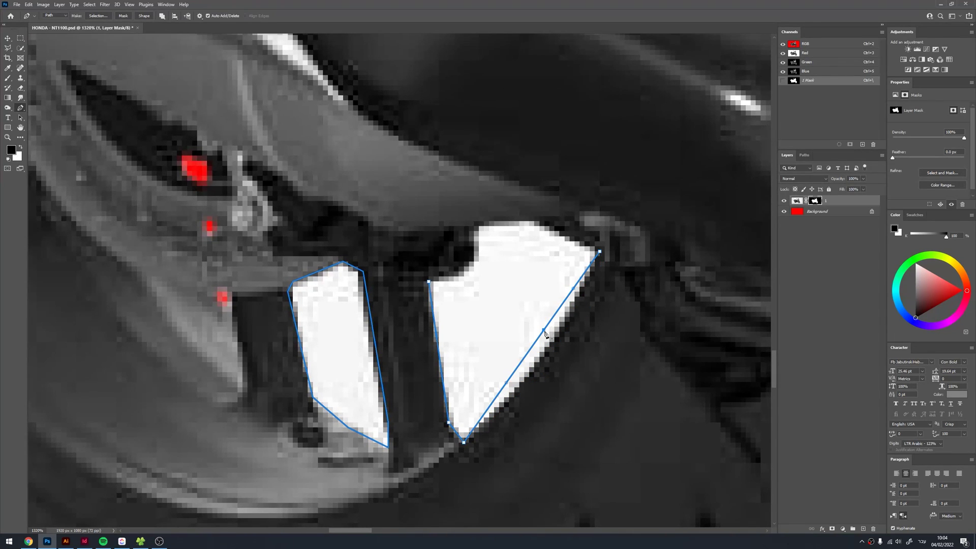
pyautogui.moveTo(544, 331); pyautogui.dragTo(549, 348)
pyautogui.click(534, 221)
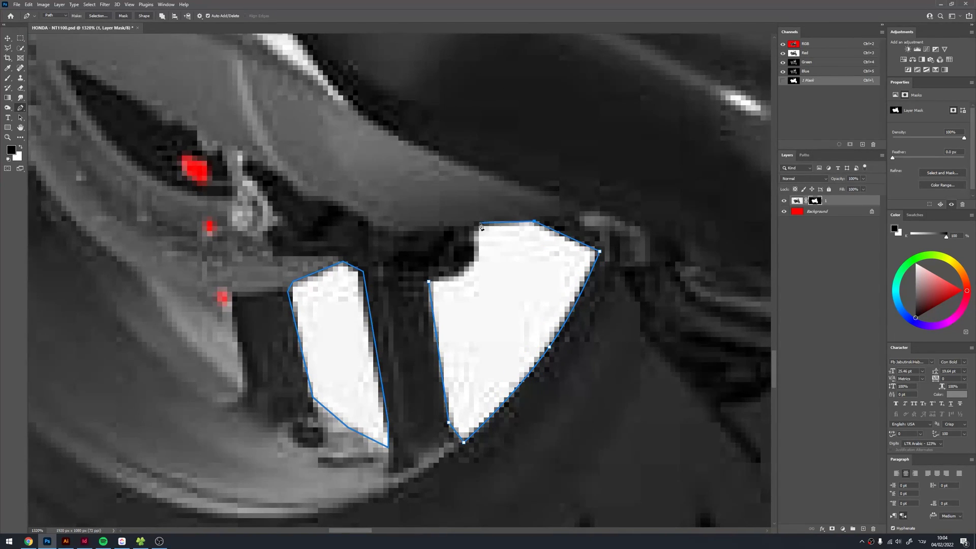
pyautogui.click(430, 282)
# Convert the spoke-gap outline to a selection, fill it black on the mask, and fit the bike.
pyautogui.press('Return')
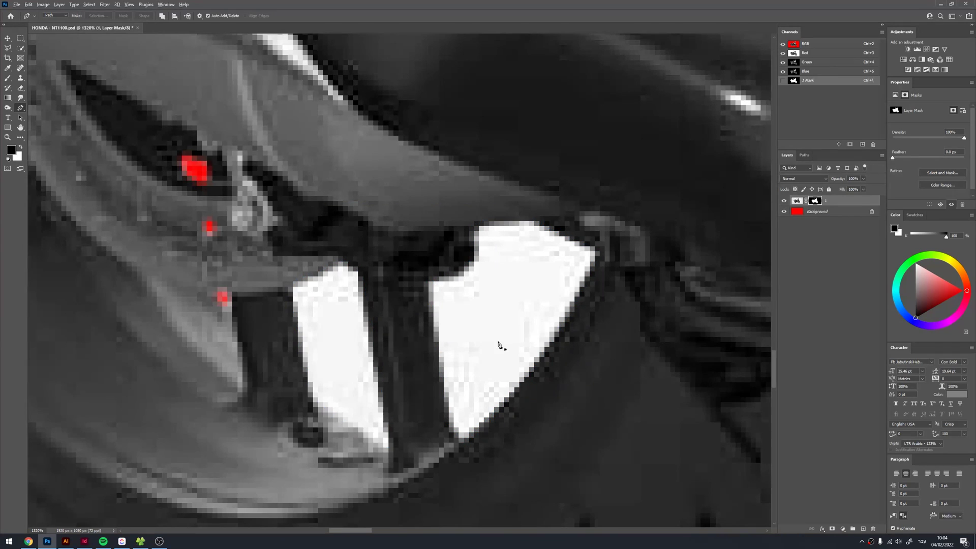
pyautogui.hotkey('ctrl', 'Return')
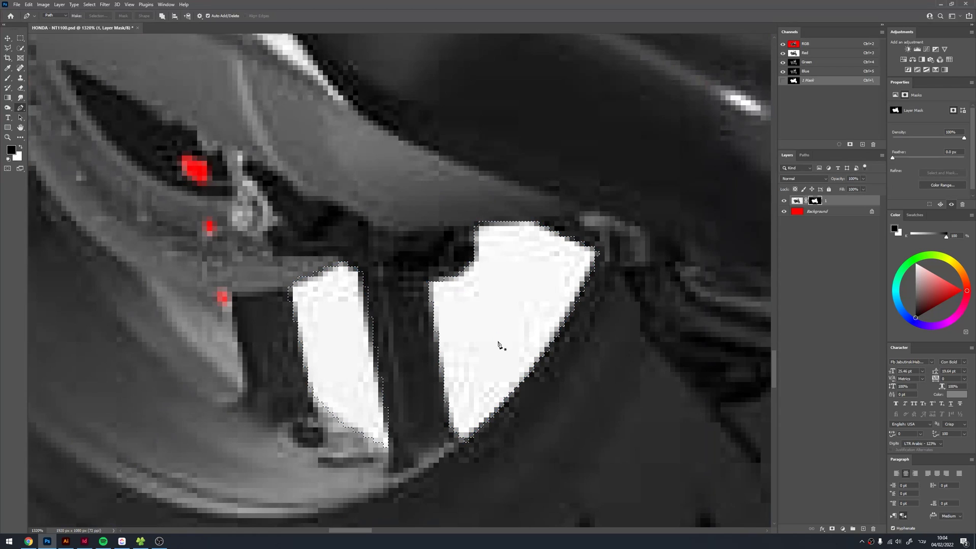
pyautogui.hotkey('alt', 'BackSpace')
pyautogui.hotkey('ctrl', '1')
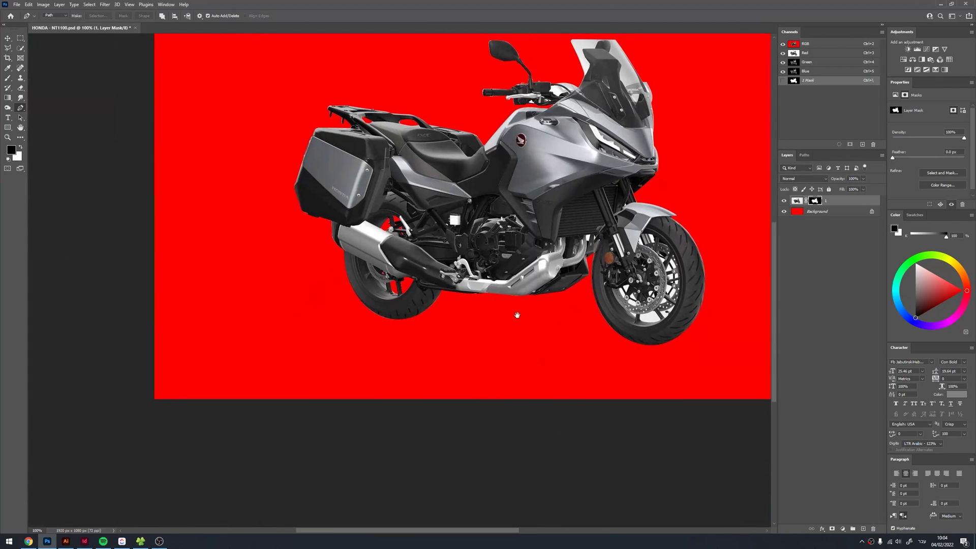
# Zoom in on the white gap beneath the radiator beside the front fork.
pyautogui.moveTo(517, 315); pyautogui.dragTo(492, 339)
pyautogui.press('z')
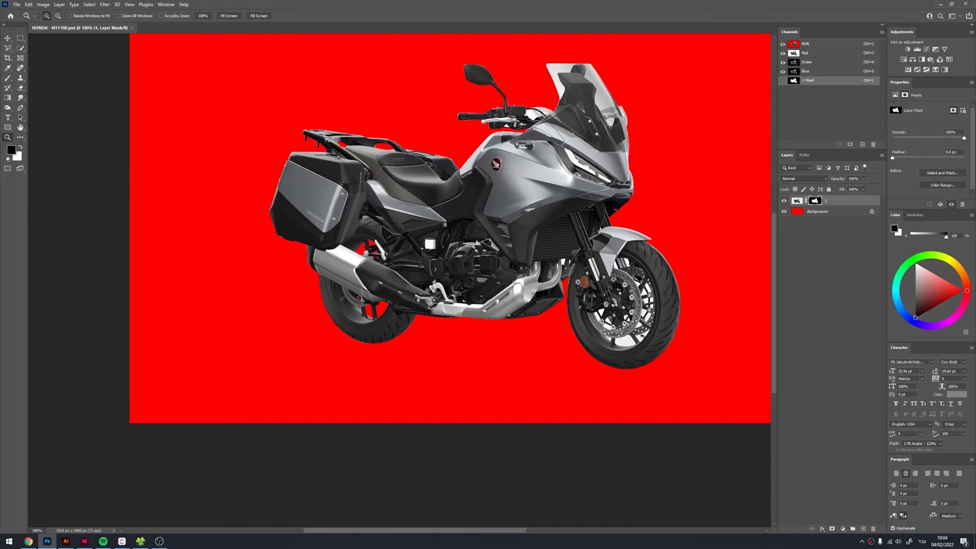
pyautogui.click(578, 281)
pyautogui.click(562, 255)
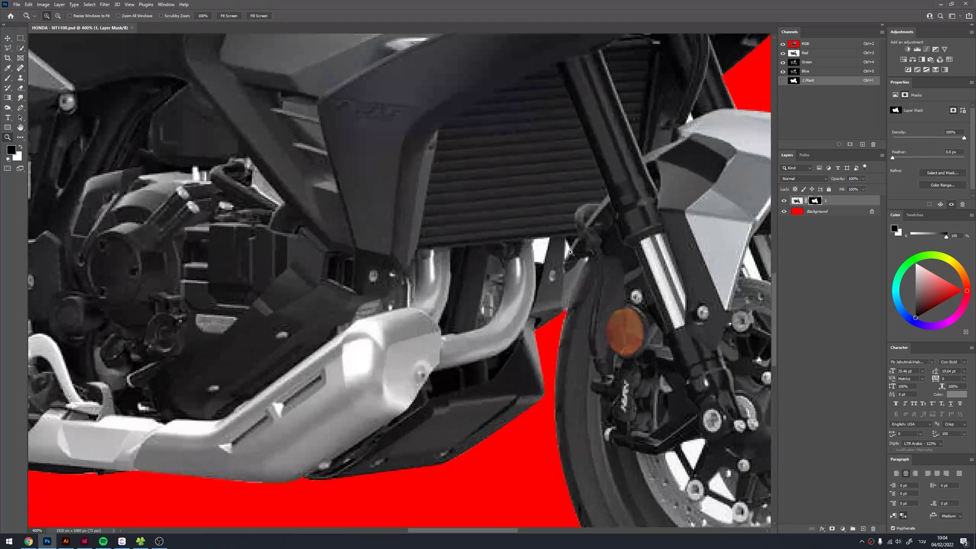
pyautogui.click(566, 254)
pyautogui.click(567, 254)
pyautogui.click(570, 253)
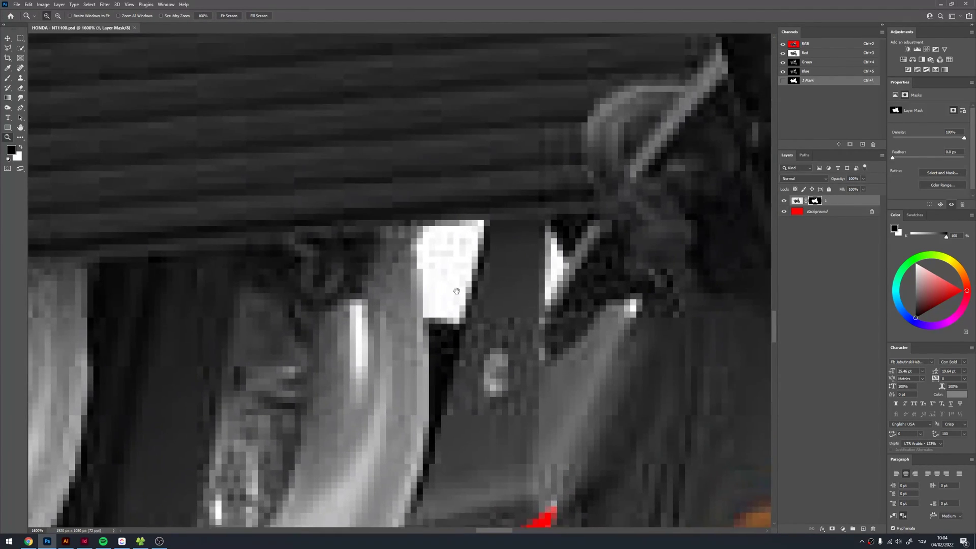
pyautogui.click(478, 229)
# Lasso the white gap plus its edge strip and fill it black on the mask.
pyautogui.press('l')
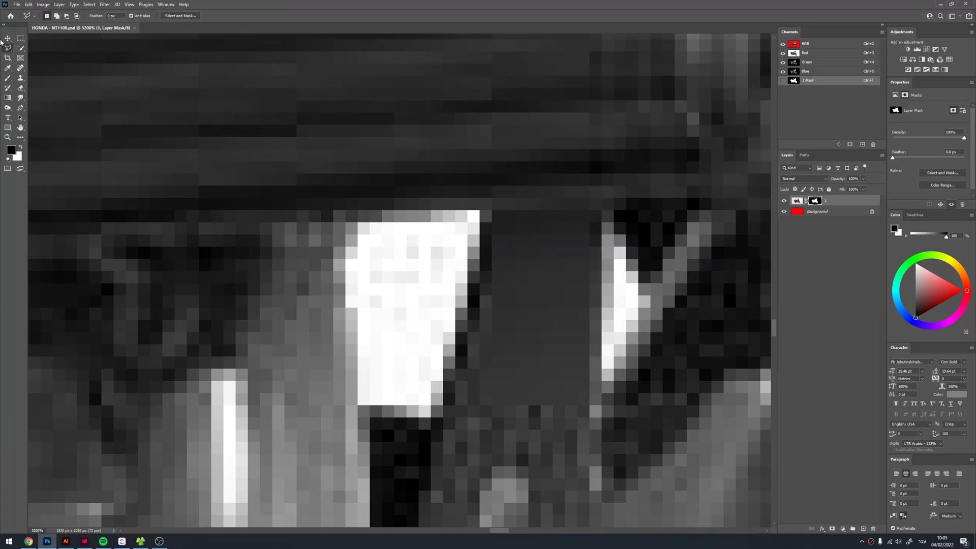
pyautogui.rightClick(7, 48)
pyautogui.click(36, 47)
pyautogui.moveTo(453, 347)
pyautogui.mouseDown()
pyautogui.moveTo(481, 257)
pyautogui.moveTo(458, 208)
pyautogui.mouseUp()
pyautogui.moveTo(359, 223)
pyautogui.mouseDown()
pyautogui.moveTo(346, 293)
pyautogui.moveTo(356, 376)
pyautogui.mouseUp()
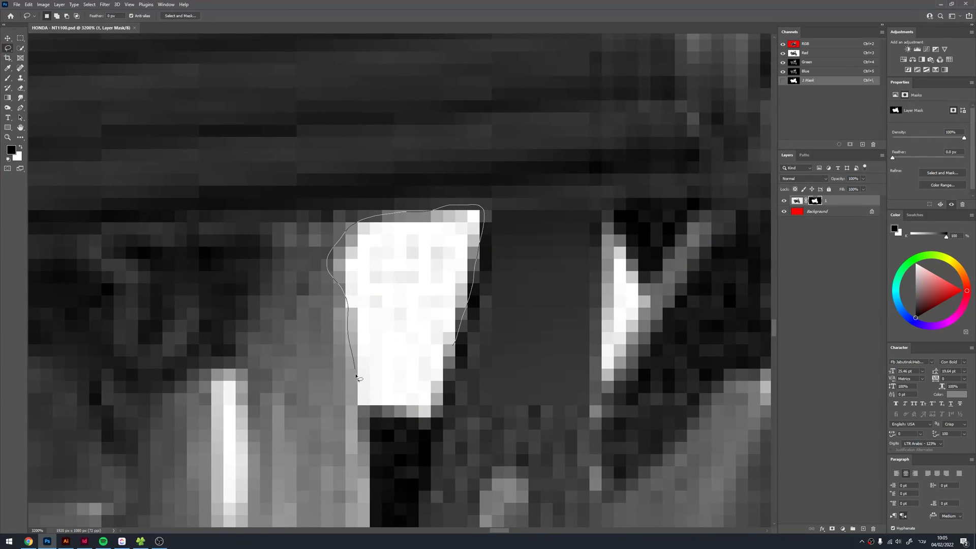
pyautogui.moveTo(395, 415); pyautogui.dragTo(454, 345)
pyautogui.scroll(-3, 498, 343)
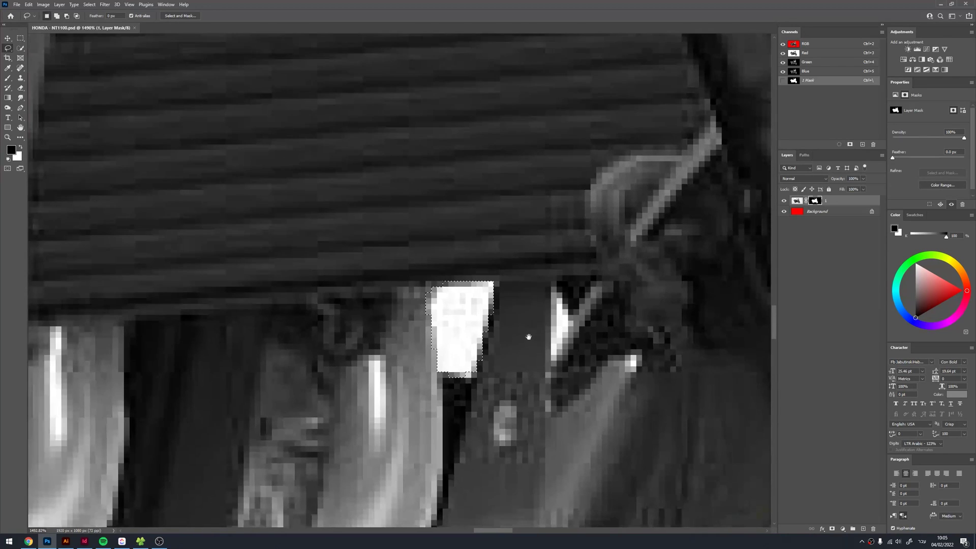
pyautogui.scroll(-1, 422, 285)
pyautogui.moveTo(425, 246)
pyautogui.mouseDown()
pyautogui.moveTo(436, 294)
pyautogui.moveTo(436, 254)
pyautogui.mouseUp()
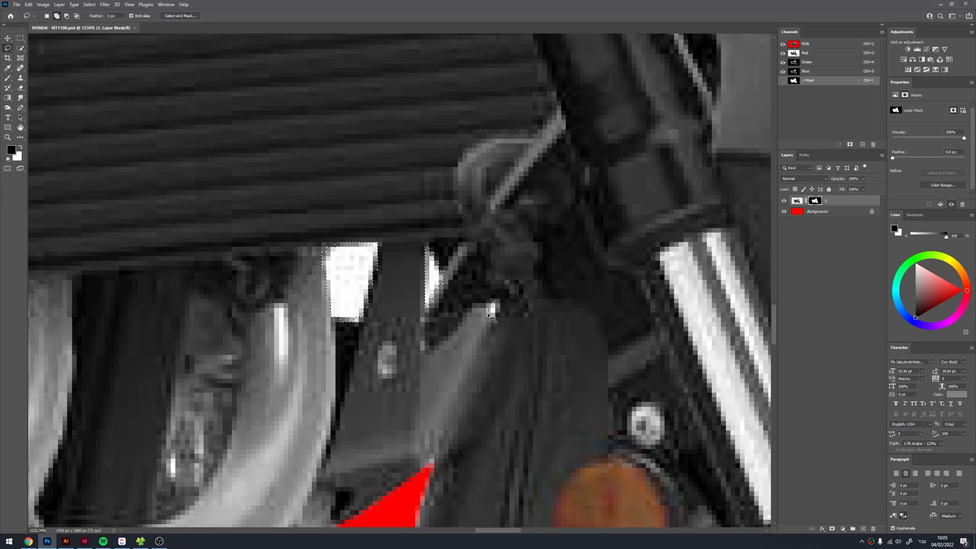
pyautogui.hotkey('alt', 'BackSpace')
pyautogui.hotkey('ctrl', 'd')
# Lasso the white gap under the handlebar and fill it black on the mask.
pyautogui.hotkey('ctrl', '1')
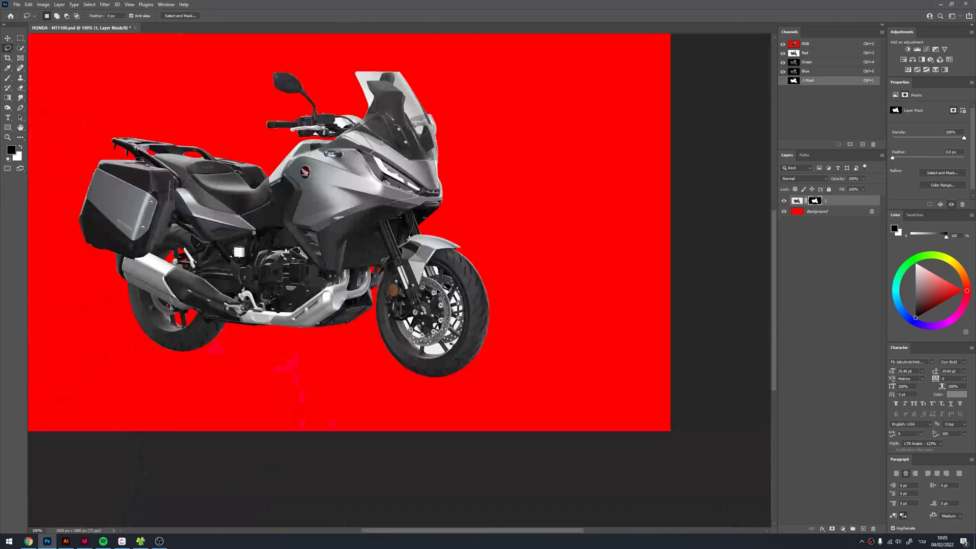
pyautogui.press('z')
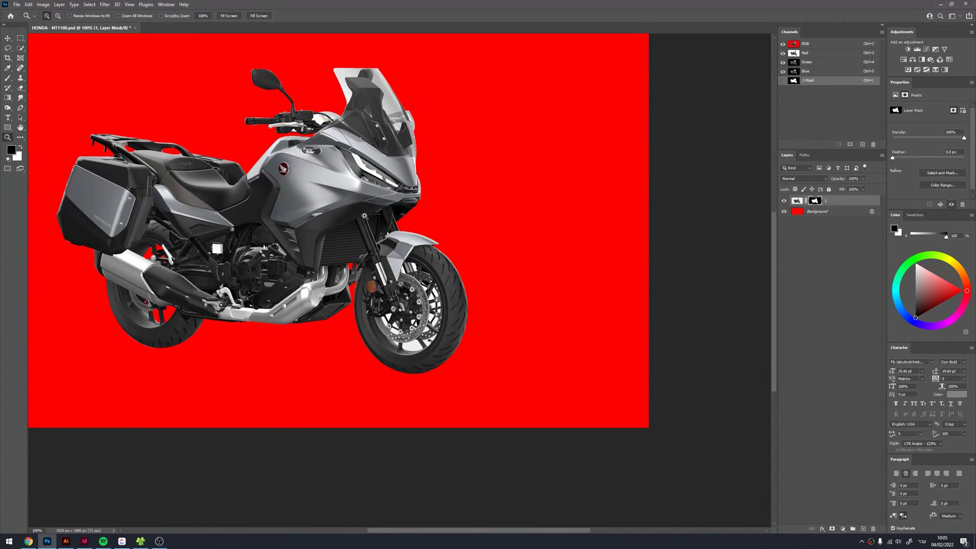
pyautogui.scroll(5, 272, 107)
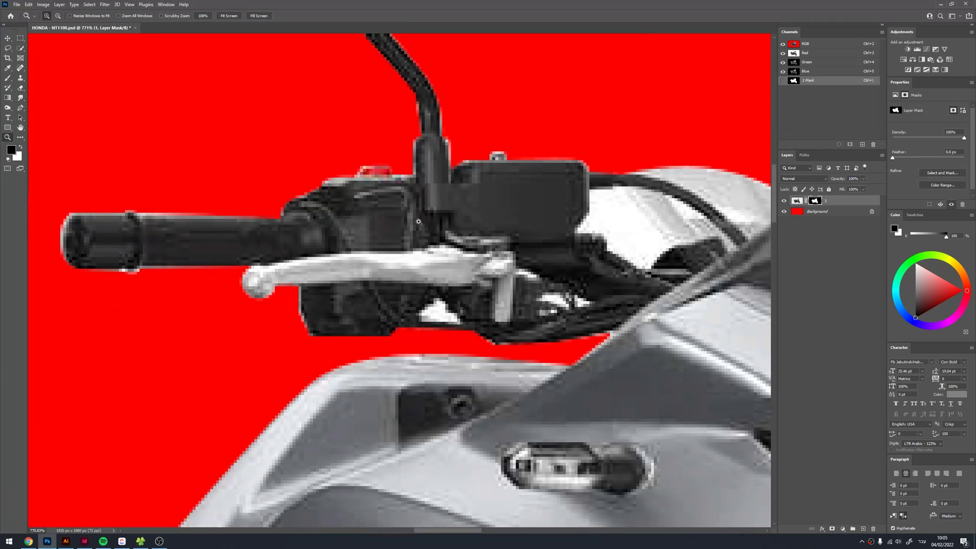
pyautogui.scroll(5, 450, 314)
pyautogui.press('l')
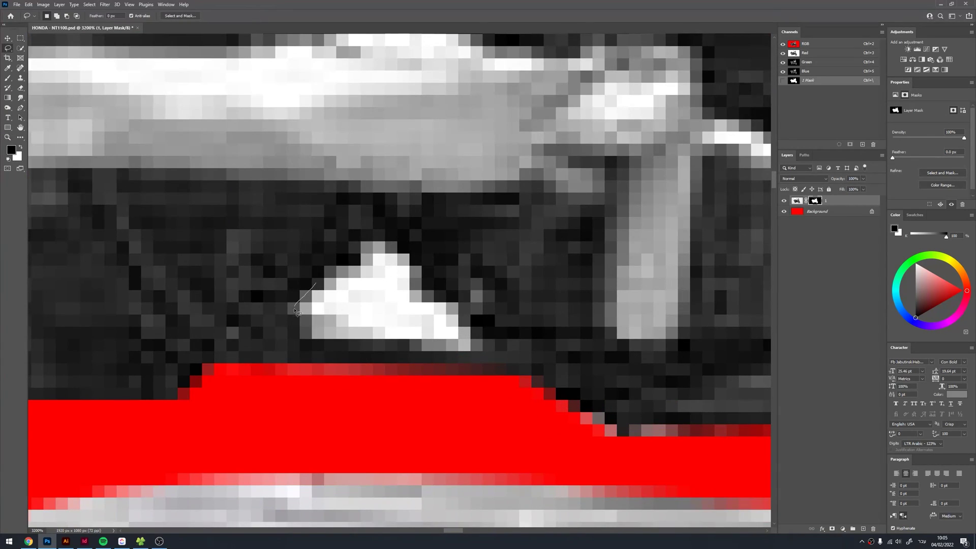
pyautogui.moveTo(318, 339); pyautogui.dragTo(447, 345)
pyautogui.moveTo(456, 307); pyautogui.dragTo(356, 254)
pyautogui.hotkey('alt', 'BackSpace')
# Brush out the white specks around the handlebar controls and brake lever.
pyautogui.hotkey('ctrl', '1')
pyautogui.press('z')
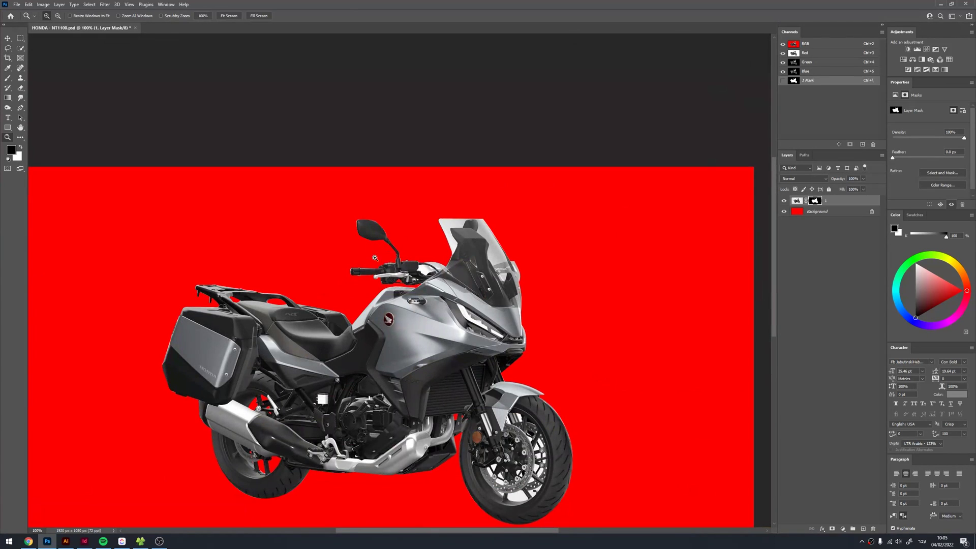
pyautogui.click(358, 285)
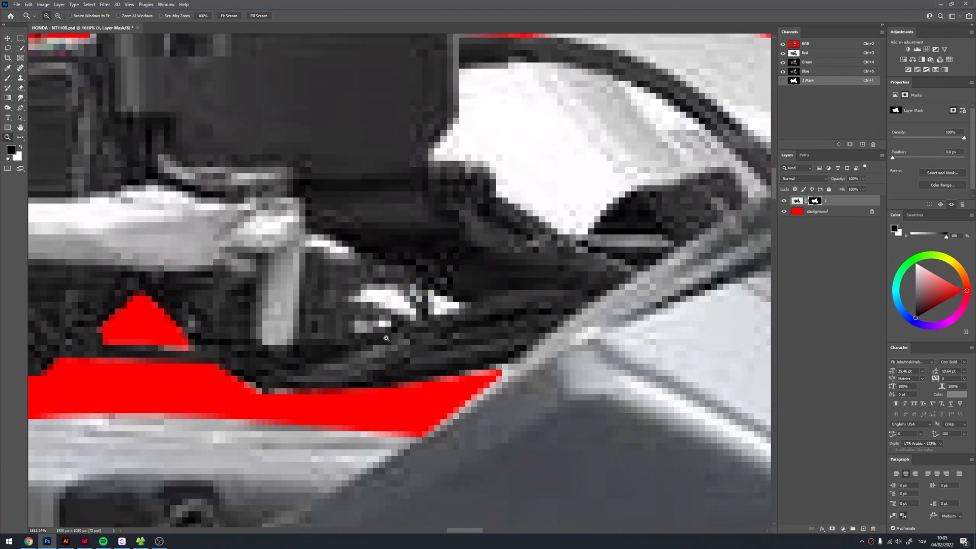
pyautogui.press('b')
pyautogui.moveTo(377, 326); pyautogui.dragTo(389, 323)
pyautogui.moveTo(353, 295)
pyautogui.mouseDown()
pyautogui.moveTo(387, 299)
pyautogui.moveTo(414, 318)
pyautogui.moveTo(427, 300)
pyautogui.moveTo(456, 306)
pyautogui.mouseUp()
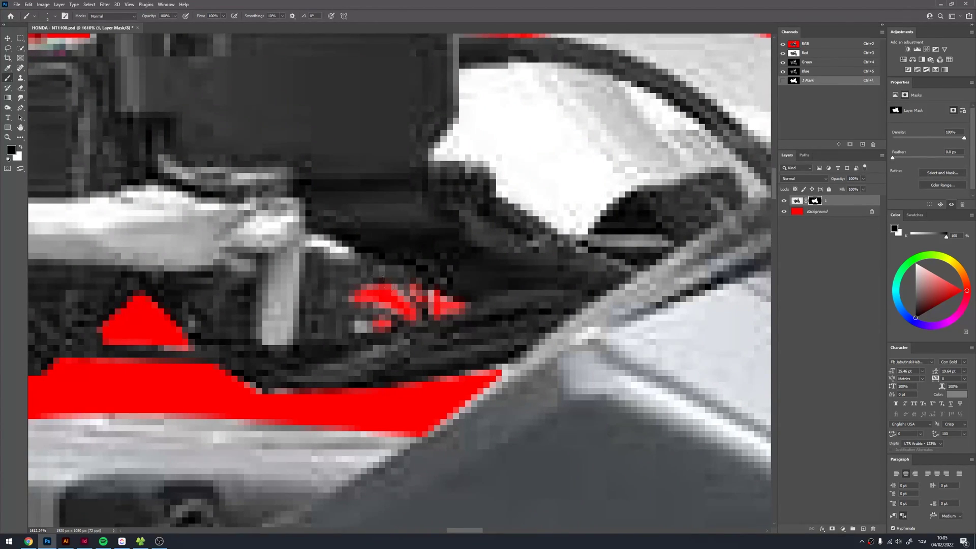
pyautogui.scroll(-3, 365, 270)
pyautogui.scroll(-1, 365, 271)
pyautogui.scroll(2, 365, 271)
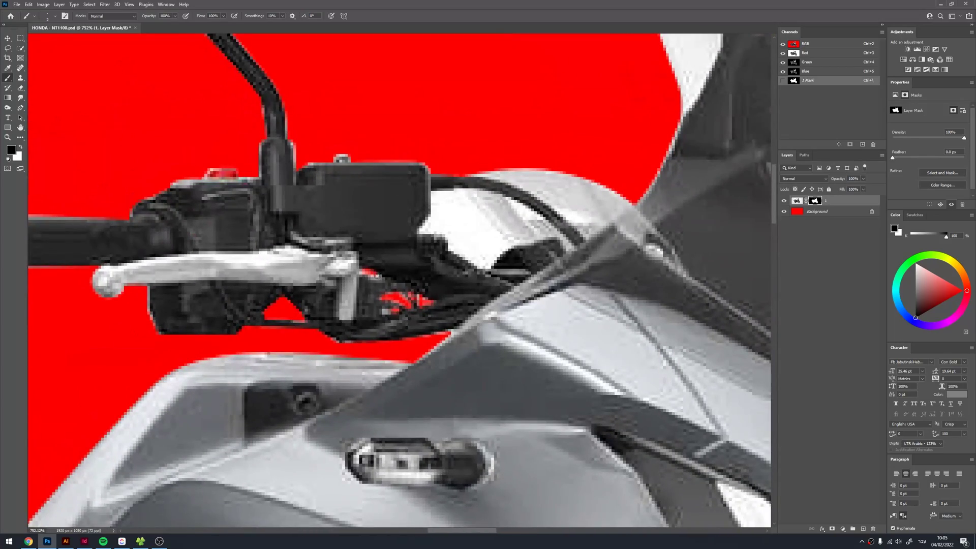
pyautogui.scroll(-3, 406, 266)
pyautogui.scroll(-2, 406, 265)
pyautogui.scroll(1, 458, 229)
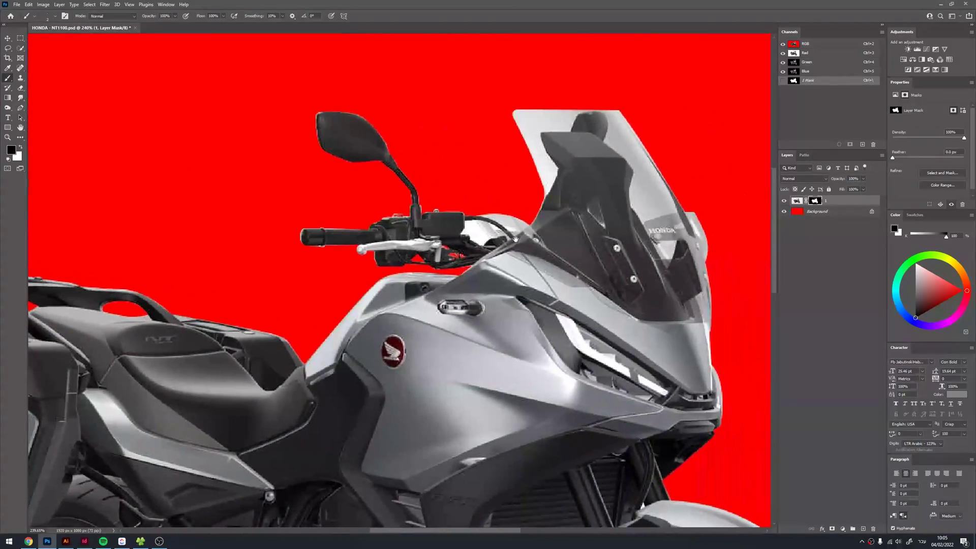
pyautogui.scroll(3, 486, 214)
pyautogui.scroll(2, 487, 215)
pyautogui.scroll(2, 451, 244)
# Trace a closed Pen outline around the white gap beside the handlebar box.
pyautogui.press('p')
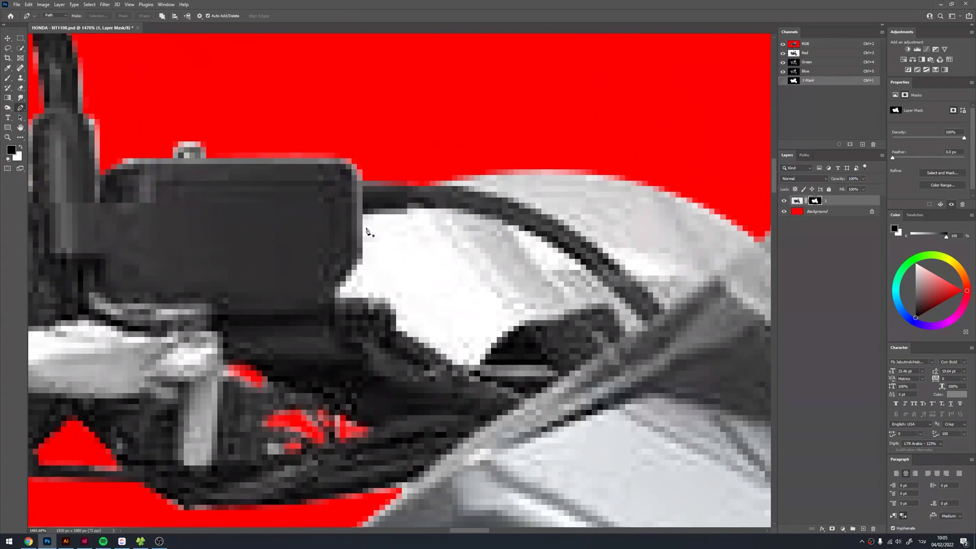
pyautogui.click(362, 214)
pyautogui.click(362, 253)
pyautogui.click(334, 286)
pyautogui.click(390, 300)
pyautogui.click(436, 348)
pyautogui.click(453, 365)
pyautogui.click(502, 342)
pyautogui.click(525, 321)
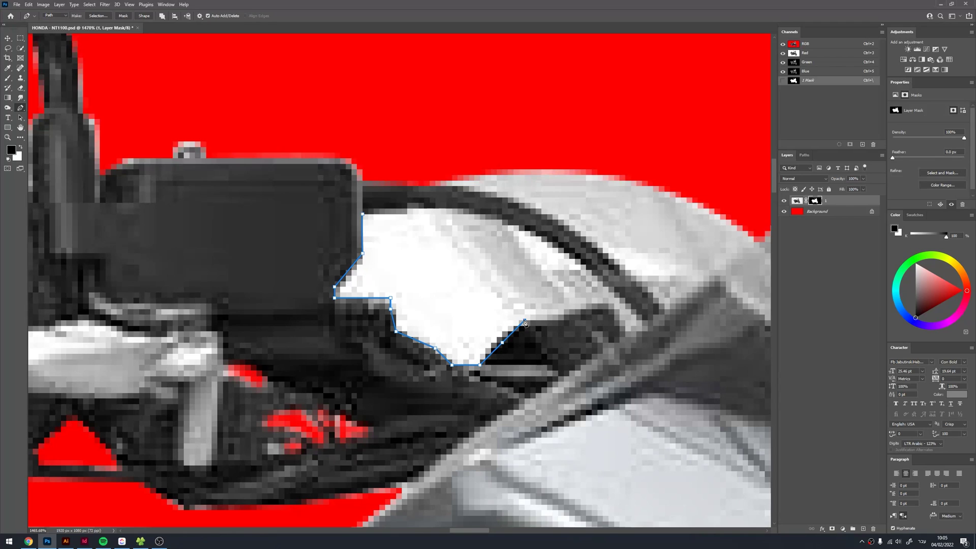
pyautogui.click(497, 293)
pyautogui.click(446, 236)
pyautogui.click(418, 209)
pyautogui.click(414, 209)
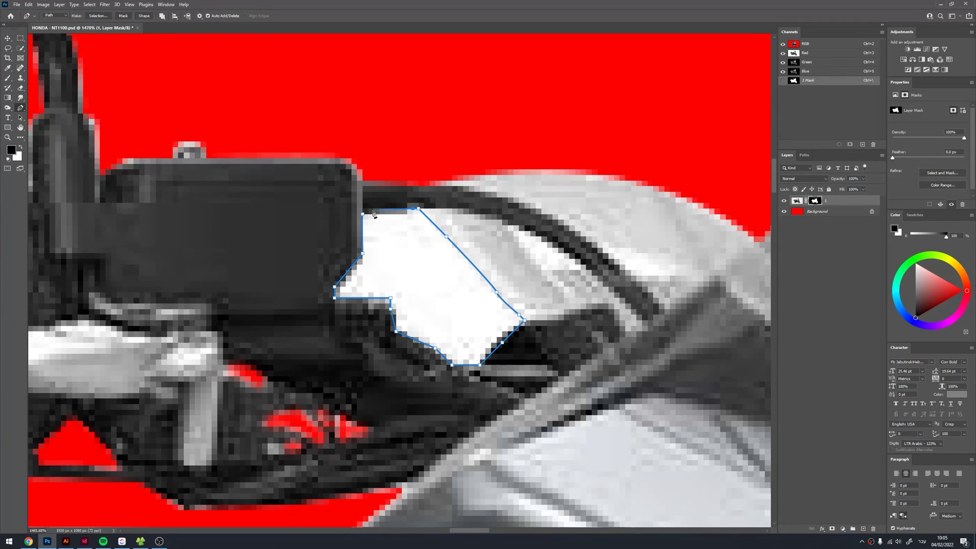
pyautogui.click(367, 208)
pyautogui.click(367, 209)
# Fill the outlined gap black on the mask and toggle the mask to compare.
pyautogui.hotkey('ctrl', 'Return')
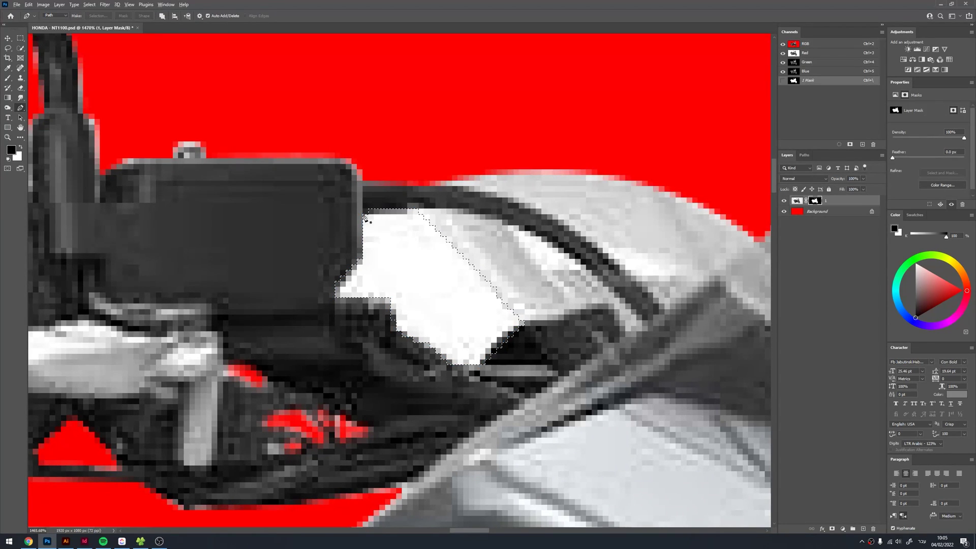
pyautogui.hotkey('alt', 'BackSpace')
pyautogui.hotkey('ctrl', '1')
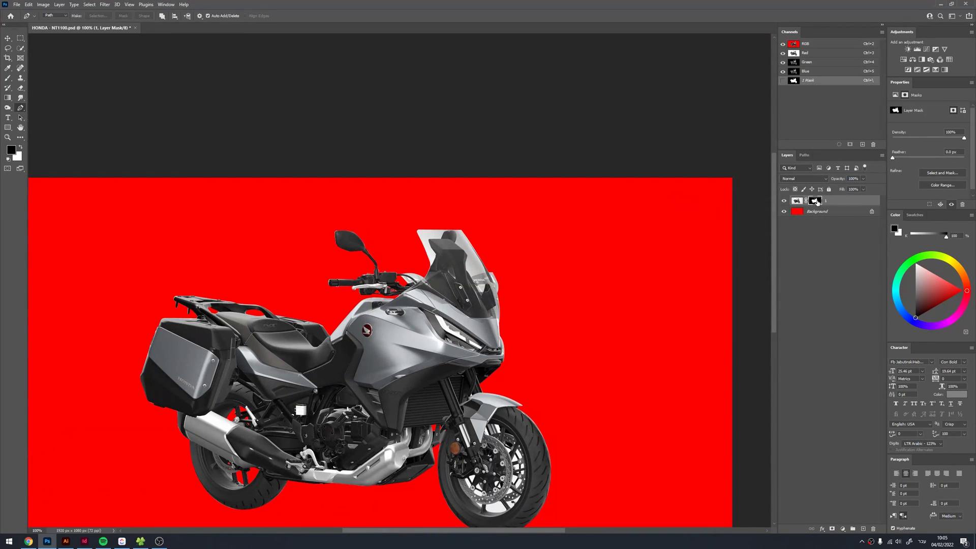
pyautogui.keyDown('shift'); pyautogui.click(815, 200); pyautogui.keyUp('shift')
pyautogui.keyDown('shift'); pyautogui.click(816, 201); pyautogui.keyUp('shift')
# Zoom in on the front wheel and fork.
pyautogui.moveTo(550, 368); pyautogui.dragTo(522, 185)
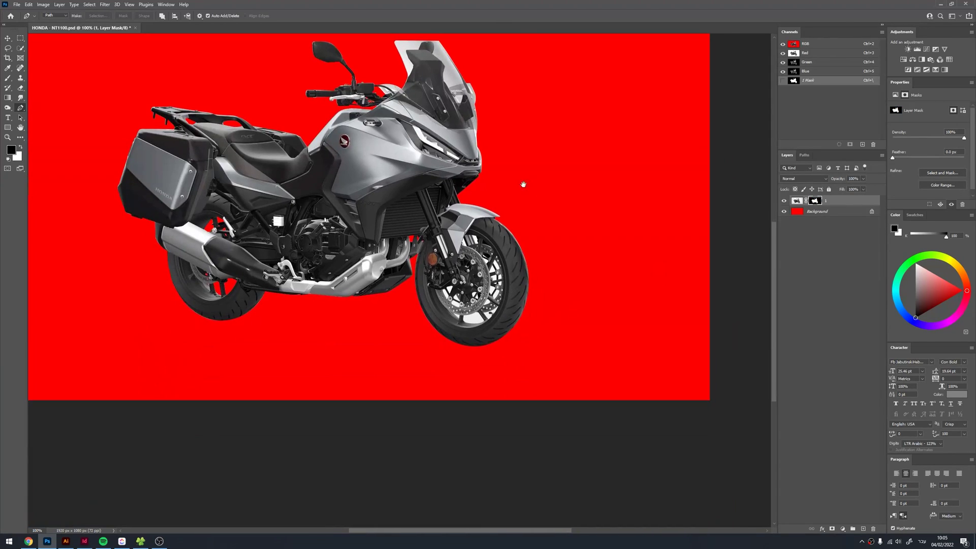
pyautogui.click(510, 230)
pyautogui.click(509, 230)
pyautogui.click(457, 263)
pyautogui.click(416, 167)
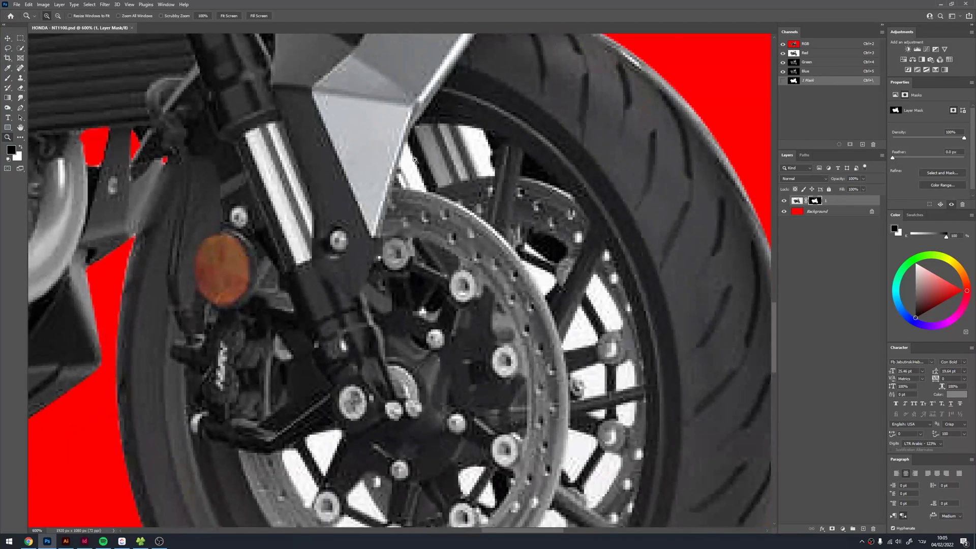
# Lasso the small gap between the front fork and fender and fill it black on the mask.
pyautogui.click(414, 160)
pyautogui.press('l')
pyautogui.scroll(2, 370, 223)
pyautogui.scroll(2, 370, 224)
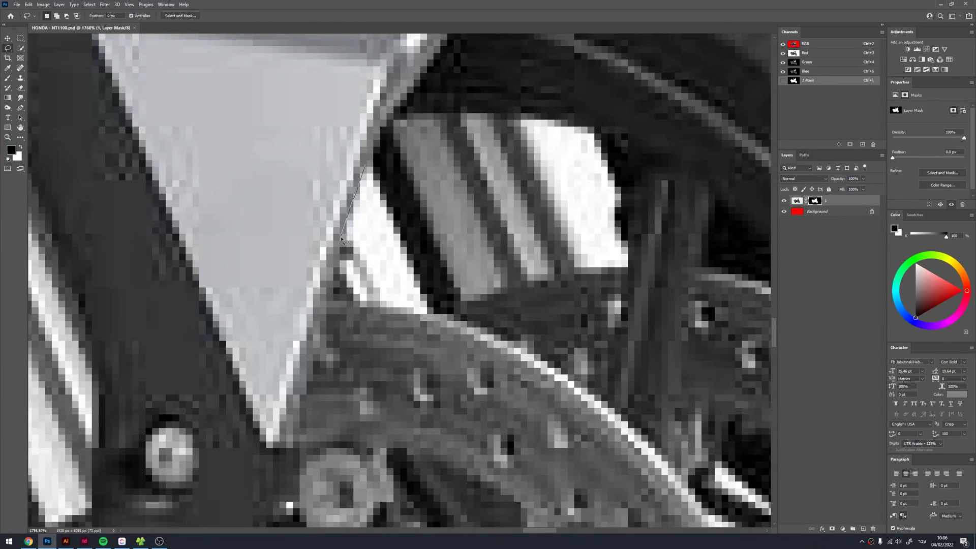
pyautogui.moveTo(357, 256)
pyautogui.mouseDown()
pyautogui.moveTo(383, 304)
pyautogui.moveTo(432, 314)
pyautogui.mouseUp()
pyautogui.moveTo(341, 258)
pyautogui.mouseDown()
pyautogui.moveTo(346, 282)
pyautogui.moveTo(356, 264)
pyautogui.mouseUp()
pyautogui.scroll(-4, 356, 264)
pyautogui.hotkey('alt', 'BackSpace')
pyautogui.hotkey('ctrl', 'd')
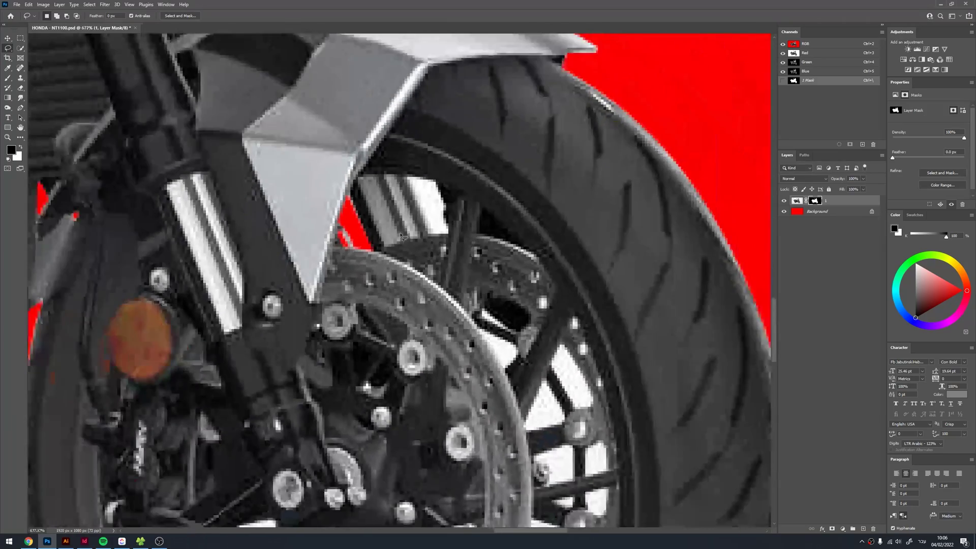
# Toggle the layer mask off and on to check the cutout around the fork.
pyautogui.scroll(-5, 402, 237)
pyautogui.scroll(3, 458, 270)
pyautogui.scroll(-3, 508, 305)
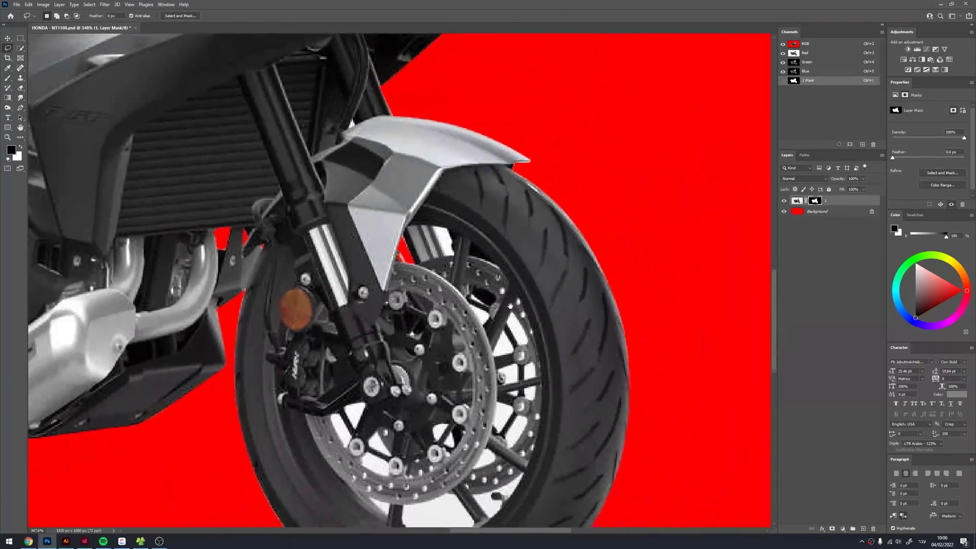
pyautogui.scroll(-3, 511, 306)
pyautogui.keyDown('shift'); pyautogui.click(815, 201); pyautogui.keyUp('shift')
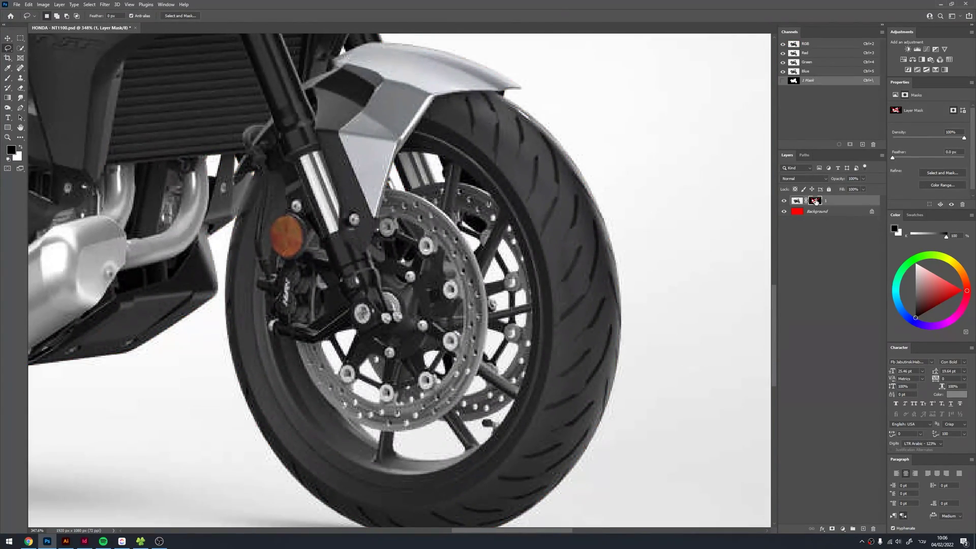
pyautogui.keyDown('shift'); pyautogui.click(815, 201); pyautogui.keyUp('shift')
pyautogui.scroll(2, 446, 175)
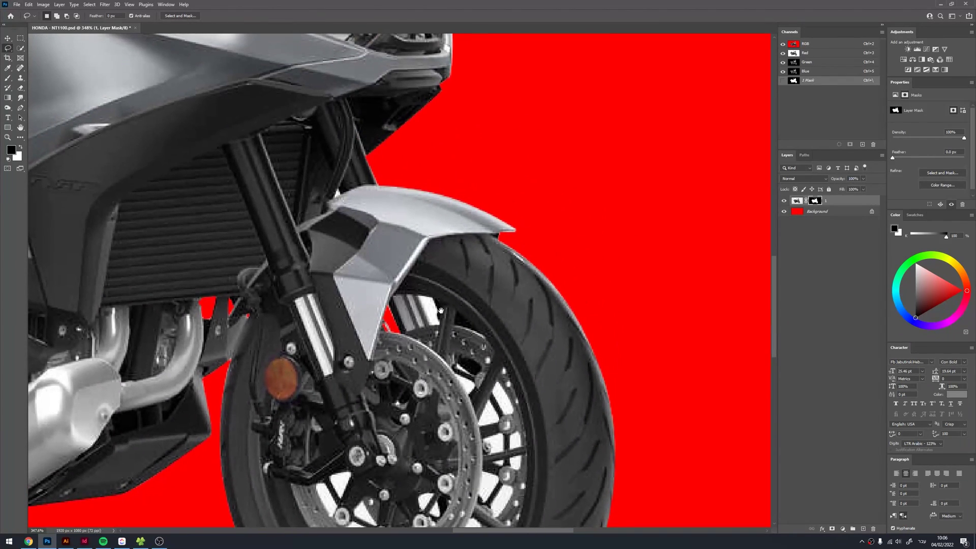
pyautogui.scroll(2, 432, 219)
pyautogui.scroll(2, 414, 275)
# Mask out the small gap behind the fork with a Pen path.
pyautogui.press('p')
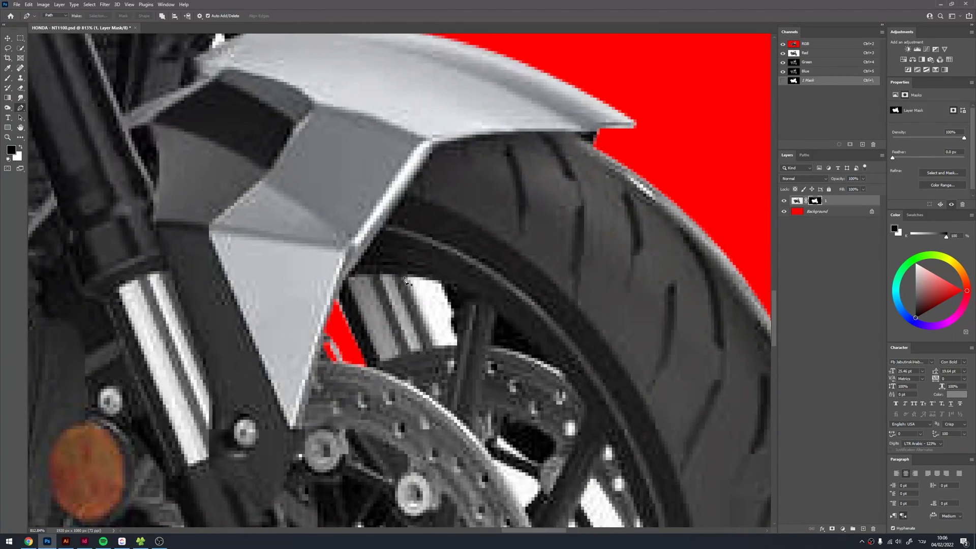
pyautogui.click(405, 274)
pyautogui.click(436, 346)
pyautogui.click(458, 346)
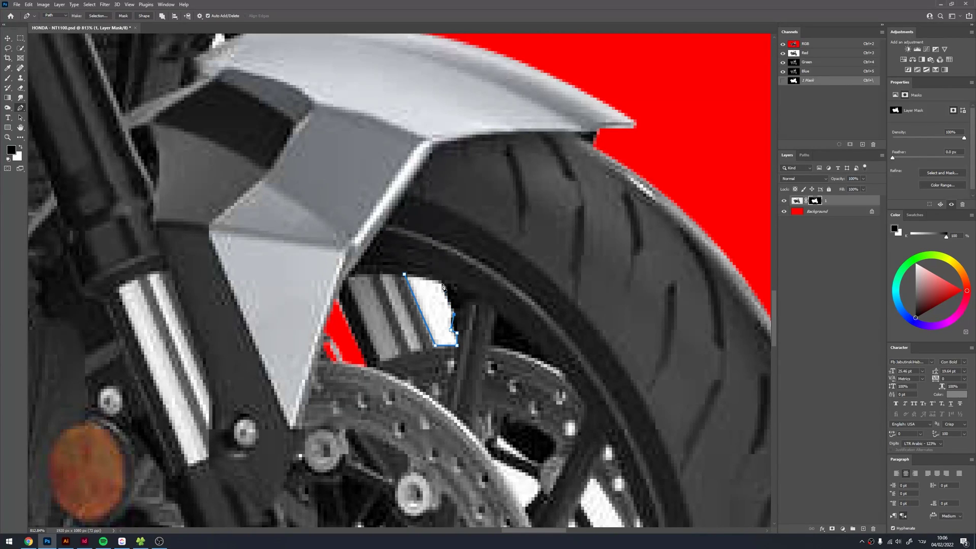
pyautogui.click(405, 276)
pyautogui.hotkey('ctrl', 'Return')
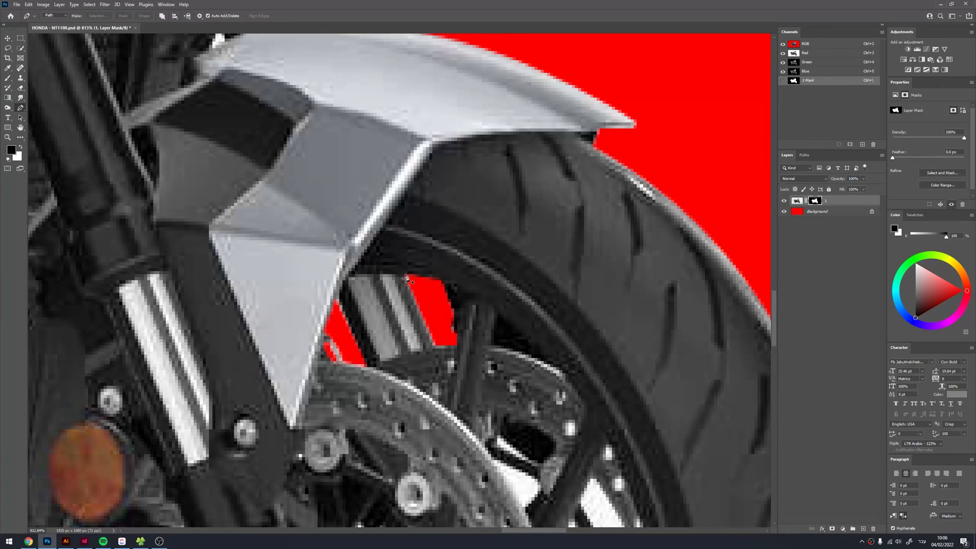
pyautogui.scroll(-5, 386, 244)
pyautogui.hscroll(3, 370, 220)
pyautogui.scroll(3, 369, 220)
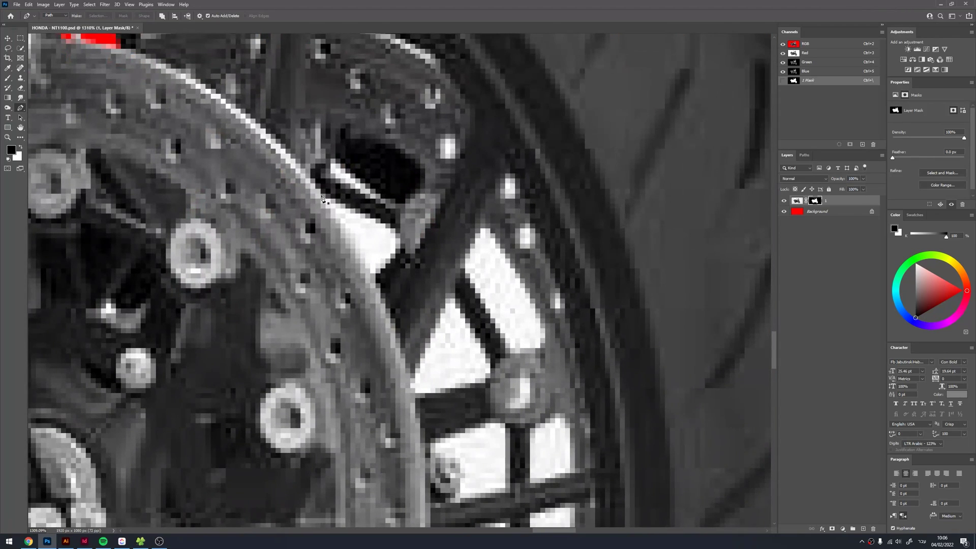
# Trace a Pen outline around the gap beside the brake disc rim.
pyautogui.click(321, 194)
pyautogui.moveTo(375, 279); pyautogui.dragTo(388, 277)
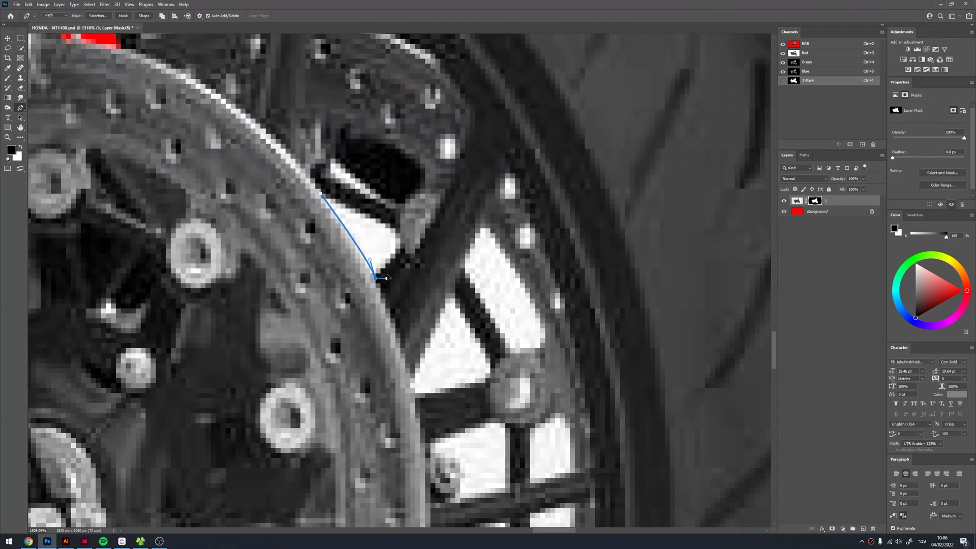
pyautogui.click(400, 249)
pyautogui.click(360, 209)
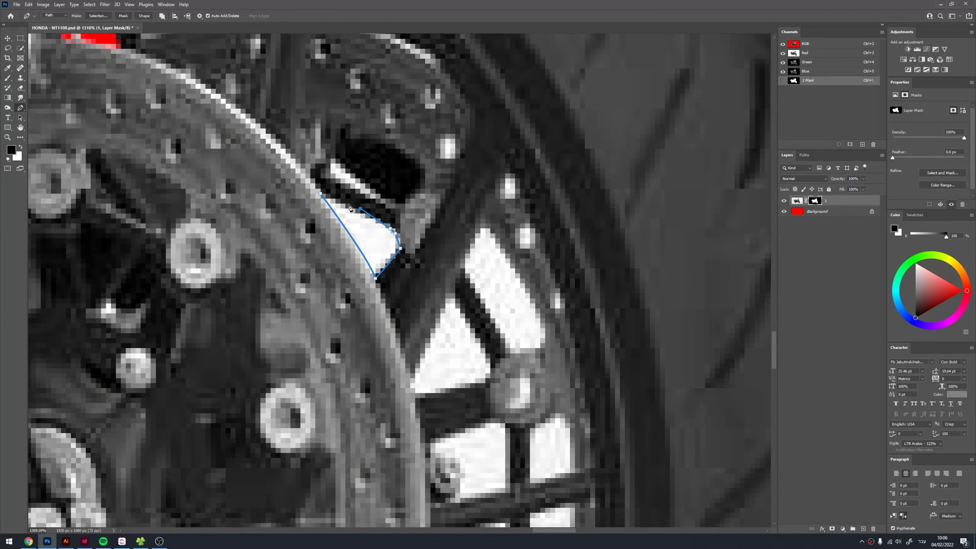
pyautogui.click(320, 194)
# Outline the gap between the spokes and fill both gaps black on the mask.
pyautogui.click(470, 278)
pyautogui.click(510, 349)
pyautogui.click(545, 326)
pyautogui.click(490, 228)
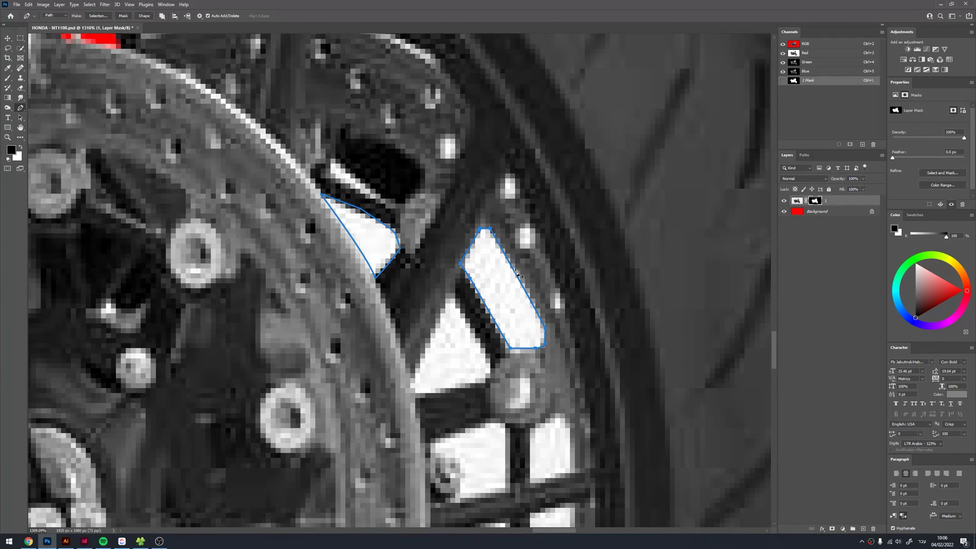
pyautogui.scroll(-1, 332, 338)
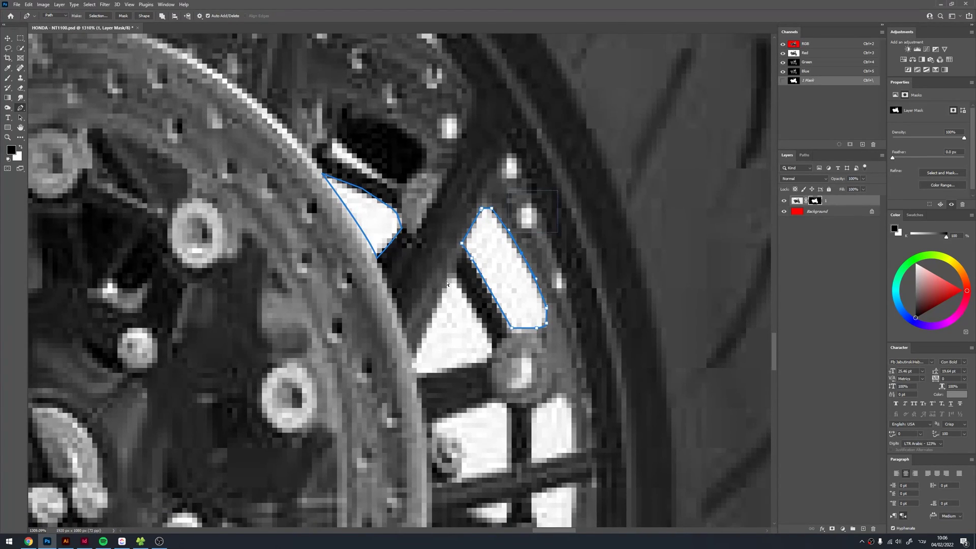
pyautogui.hotkey('ctrl', 'Return')
pyautogui.hotkey('alt', 'BackSpace')
pyautogui.hotkey('ctrl', 'd')
# Mask out the triangular gap beside the spokes with a Pen path.
pyautogui.scroll(-5, 429, 251)
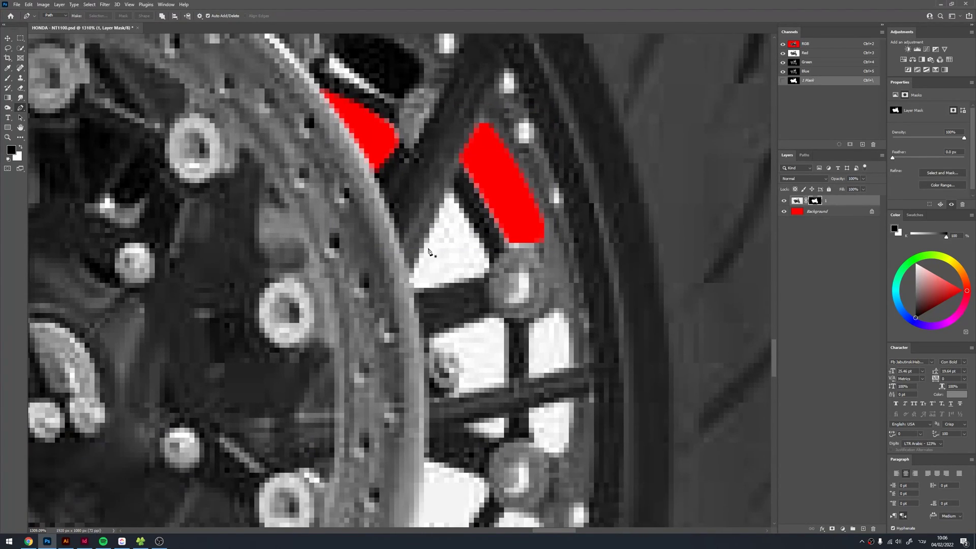
pyautogui.click(444, 189)
pyautogui.click(484, 278)
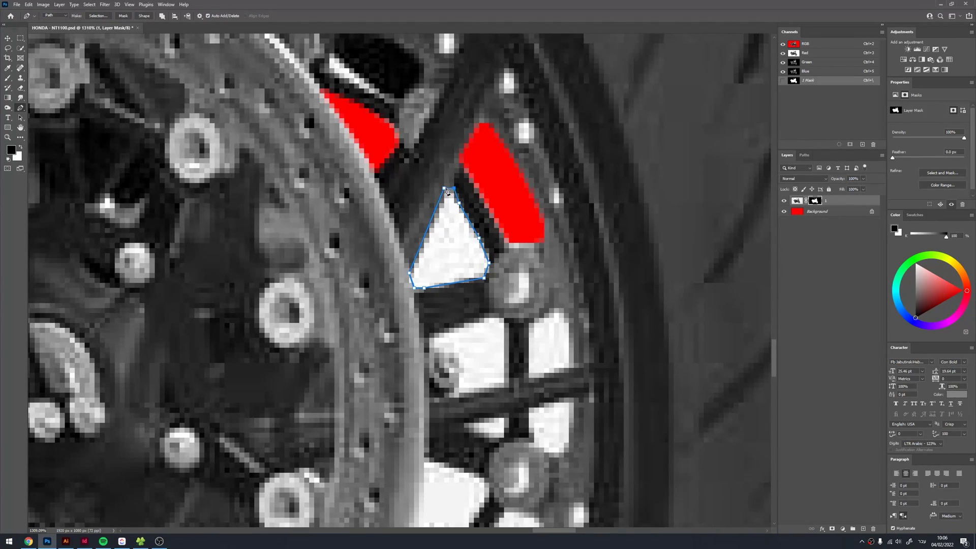
pyautogui.hotkey('ctrl', 'Return')
pyautogui.hotkey('alt', 'BackSpace')
pyautogui.hotkey('ctrl', 'd')
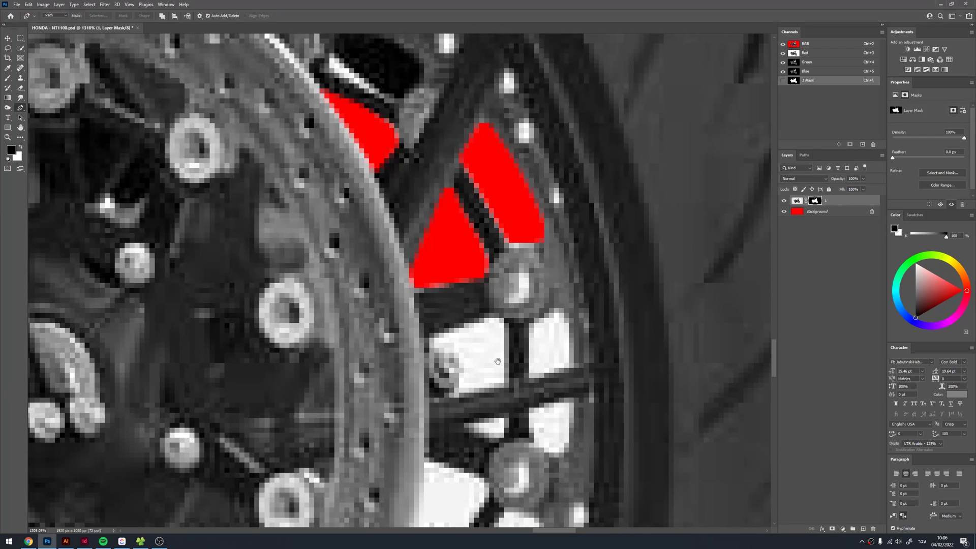
pyautogui.moveTo(497, 361); pyautogui.dragTo(461, 261)
pyautogui.scroll(2, 399, 240)
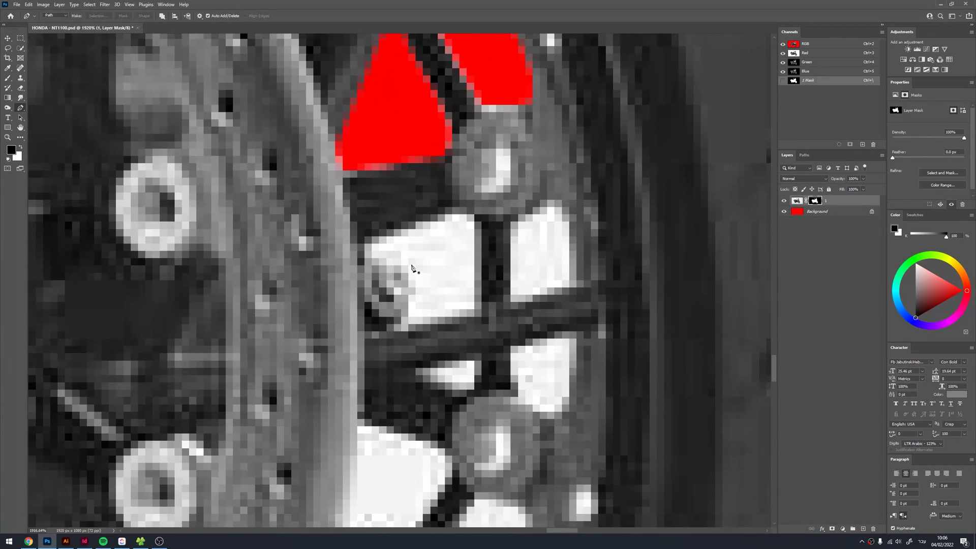
# Lasso two white blocks beside the brake disc and fill them black on the mask.
pyautogui.press('l')
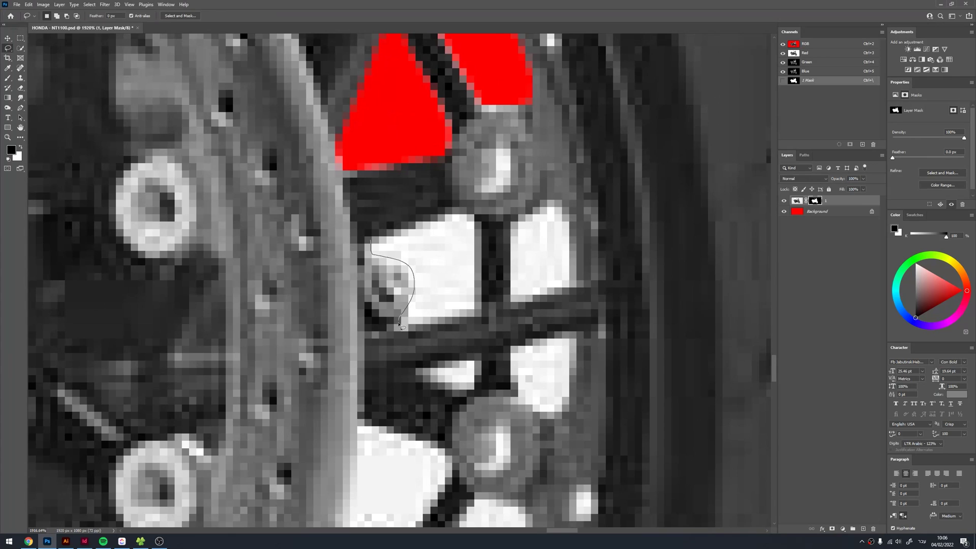
pyautogui.moveTo(400, 324)
pyautogui.mouseDown()
pyautogui.moveTo(486, 316)
pyautogui.moveTo(485, 252)
pyautogui.moveTo(466, 213)
pyautogui.mouseUp()
pyautogui.moveTo(407, 230); pyautogui.dragTo(375, 239)
pyautogui.hotkey('alt', 'BackSpace')
pyautogui.hotkey('ctrl', 'd')
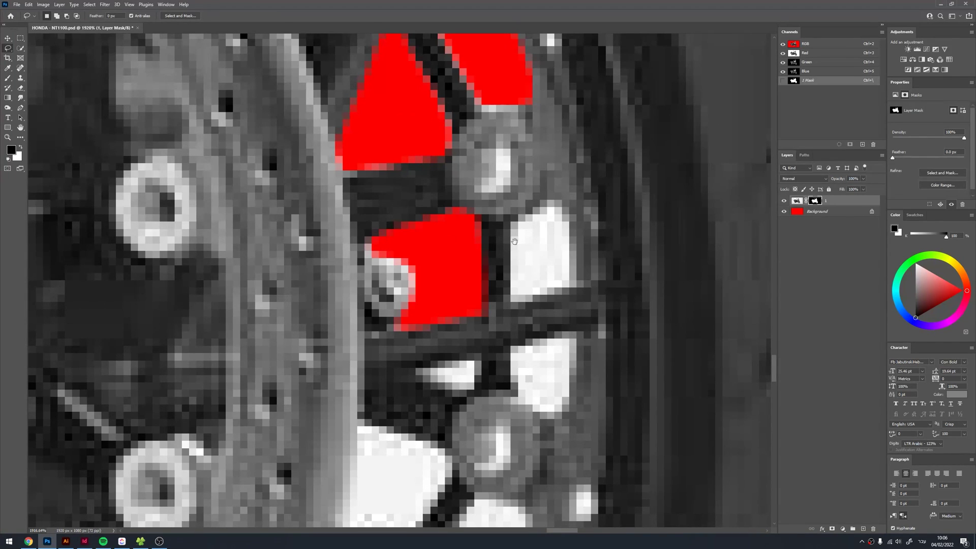
pyautogui.moveTo(514, 241); pyautogui.dragTo(442, 225)
pyautogui.moveTo(442, 304)
pyautogui.mouseDown()
pyautogui.moveTo(503, 285)
pyautogui.moveTo(498, 216)
pyautogui.moveTo(442, 222)
pyautogui.mouseUp()
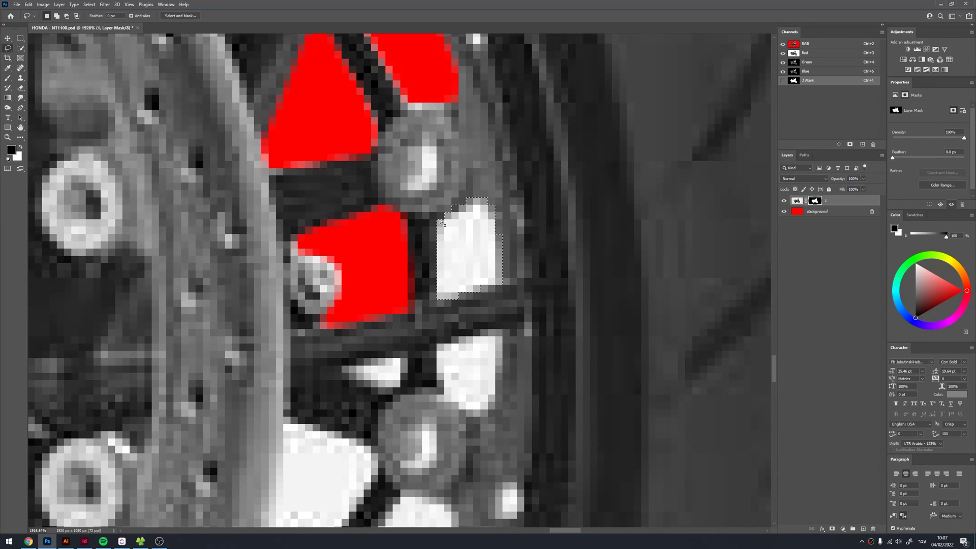
pyautogui.hotkey('alt', 'BackSpace')
pyautogui.hotkey('ctrl', 'd')
# Mask out two more small white blocks, then swap foreground and background colours.
pyautogui.scroll(-2, 443, 223)
pyautogui.scroll(-2, 362, 263)
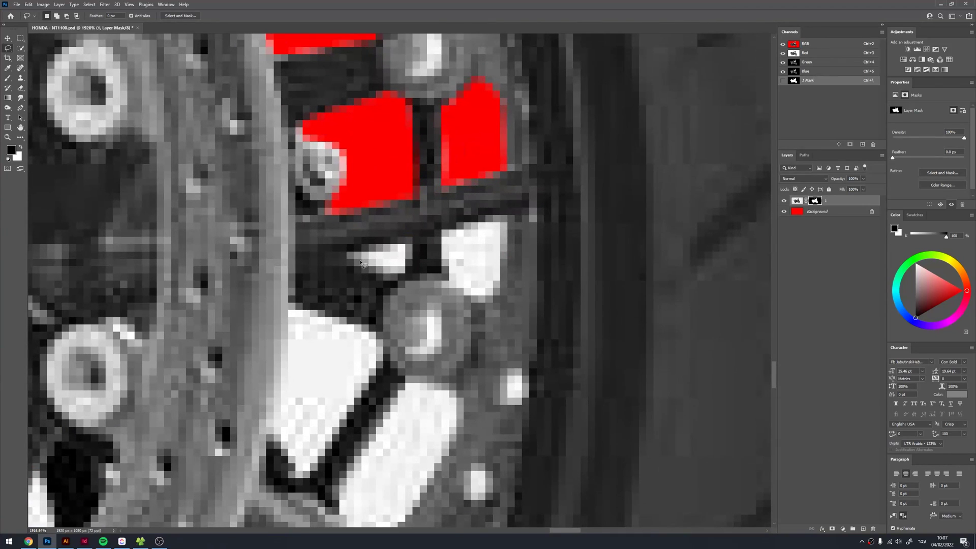
pyautogui.moveTo(351, 261)
pyautogui.mouseDown()
pyautogui.moveTo(394, 278)
pyautogui.moveTo(415, 257)
pyautogui.moveTo(409, 240)
pyautogui.mouseUp()
pyautogui.hotkey('alt', 'BackSpace')
pyautogui.hotkey('ctrl', 'd')
pyautogui.scroll(-5, 408, 241)
pyautogui.scroll(5, 423, 209)
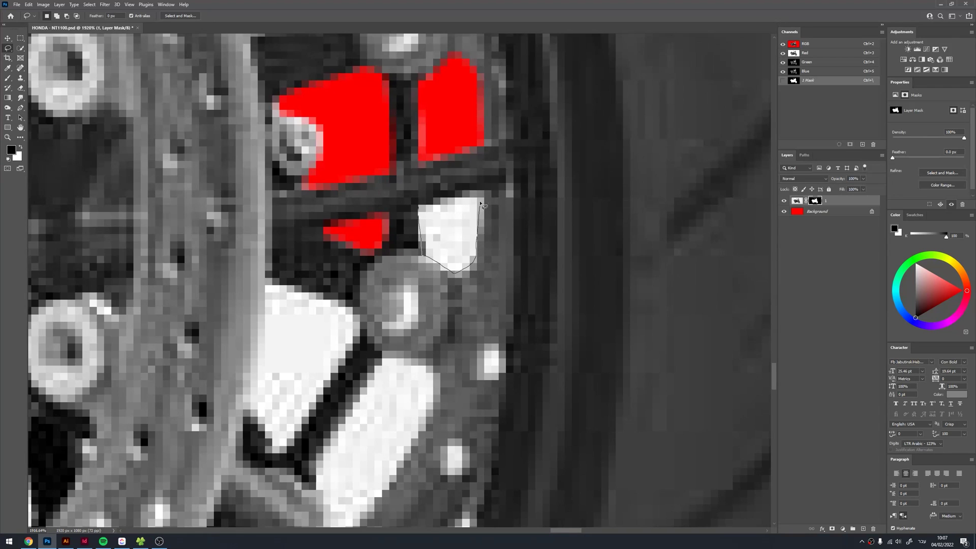
pyautogui.moveTo(482, 195); pyautogui.dragTo(480, 193)
pyautogui.hotkey('alt', 'BackSpace')
pyautogui.hotkey('ctrl', 'd')
pyautogui.scroll(-1, 319, 350)
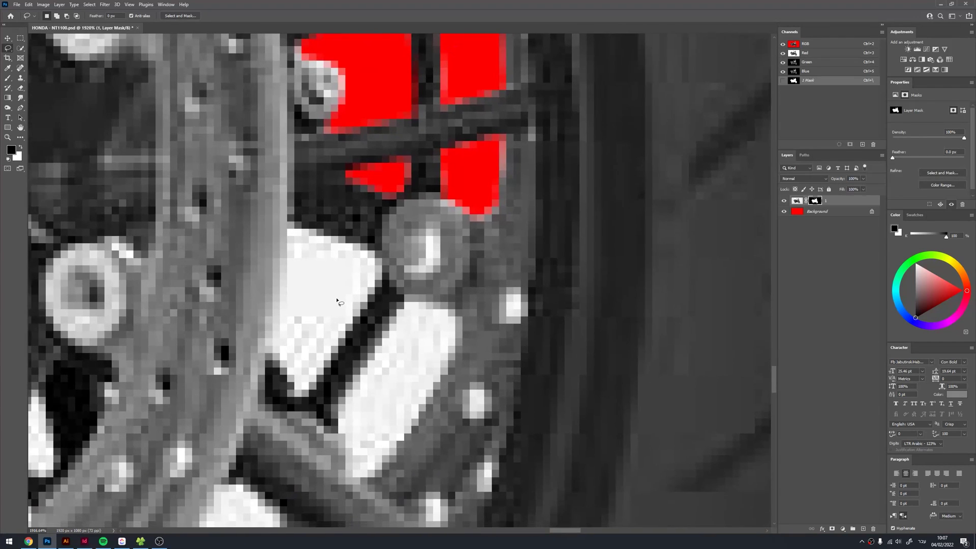
pyautogui.press('x')
pyautogui.scroll(-1, 335, 314)
# Lasso and mask the large gap near the disc and the block beside the bolt.
pyautogui.moveTo(284, 175); pyautogui.dragTo(269, 308)
pyautogui.moveTo(313, 333); pyautogui.dragTo(378, 230)
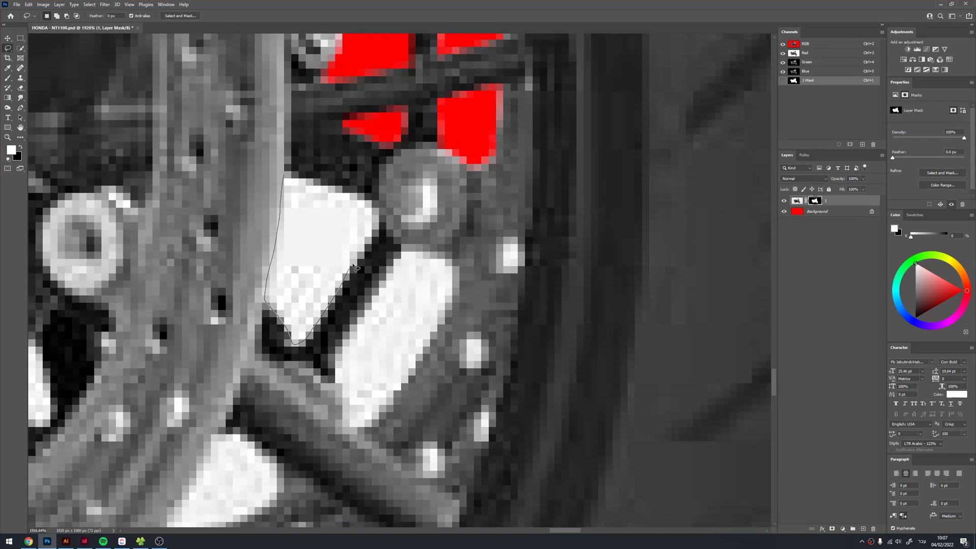
pyautogui.moveTo(360, 196); pyautogui.dragTo(285, 175)
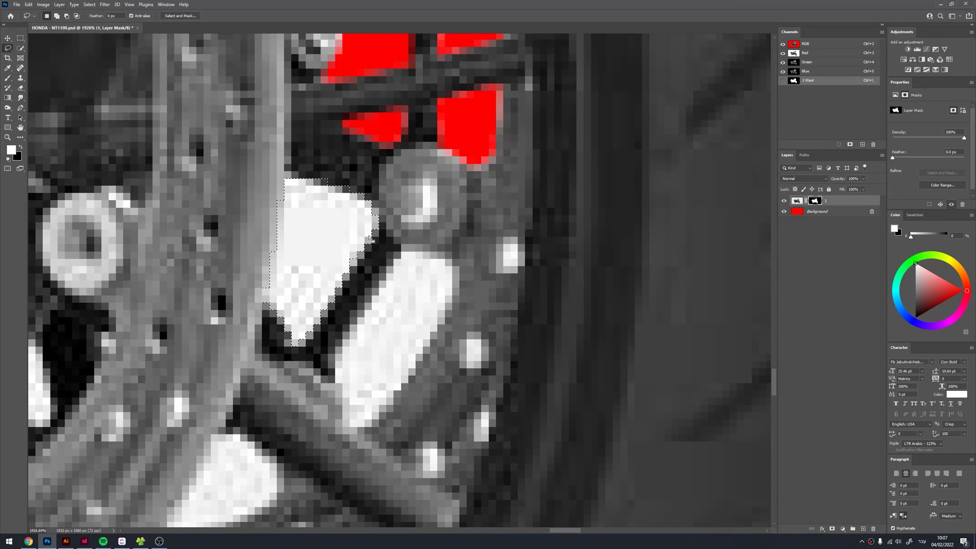
pyautogui.hotkey('ctrl', 'BackSpace')
pyautogui.moveTo(401, 248); pyautogui.dragTo(332, 363)
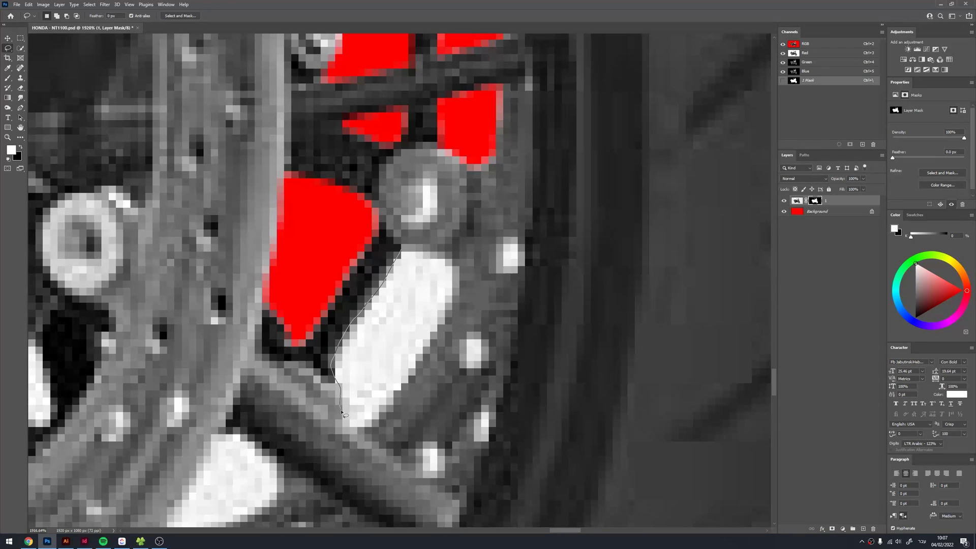
pyautogui.moveTo(370, 427)
pyautogui.mouseDown()
pyautogui.moveTo(422, 370)
pyautogui.moveTo(448, 312)
pyautogui.mouseUp()
pyautogui.moveTo(416, 248); pyautogui.dragTo(406, 248)
pyautogui.hotkey('ctrl', 'BackSpace')
# Mask out two more white blocks below the spoke.
pyautogui.scroll(-5, 356, 247)
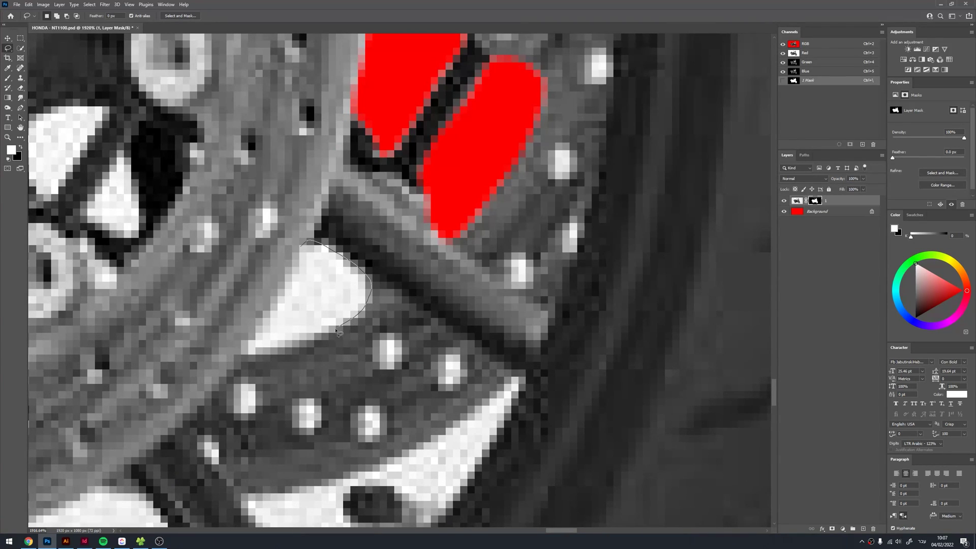
pyautogui.moveTo(336, 331)
pyautogui.mouseDown()
pyautogui.moveTo(260, 352)
pyautogui.moveTo(304, 244)
pyautogui.mouseUp()
pyautogui.hotkey('ctrl', 'BackSpace')
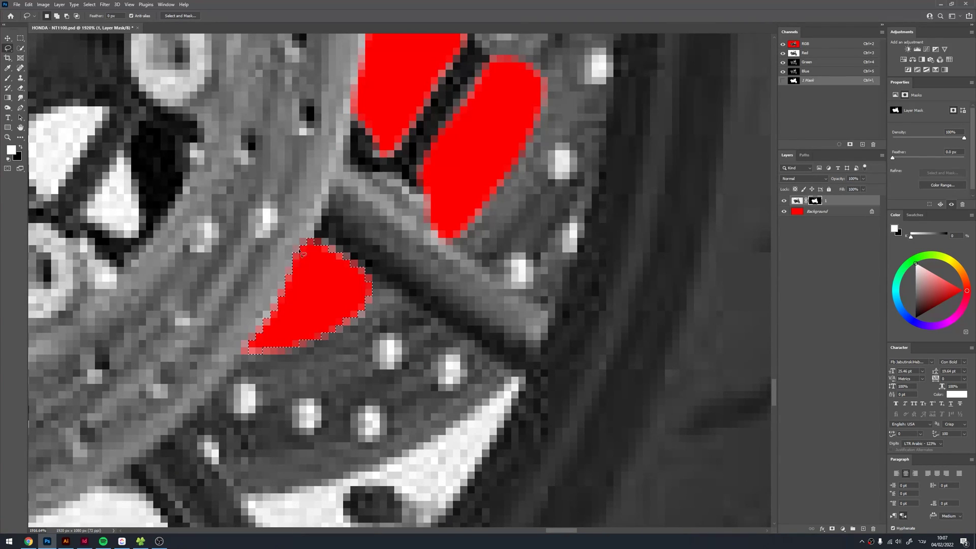
pyautogui.scroll(-3, 331, 284)
pyautogui.scroll(-2, 350, 310)
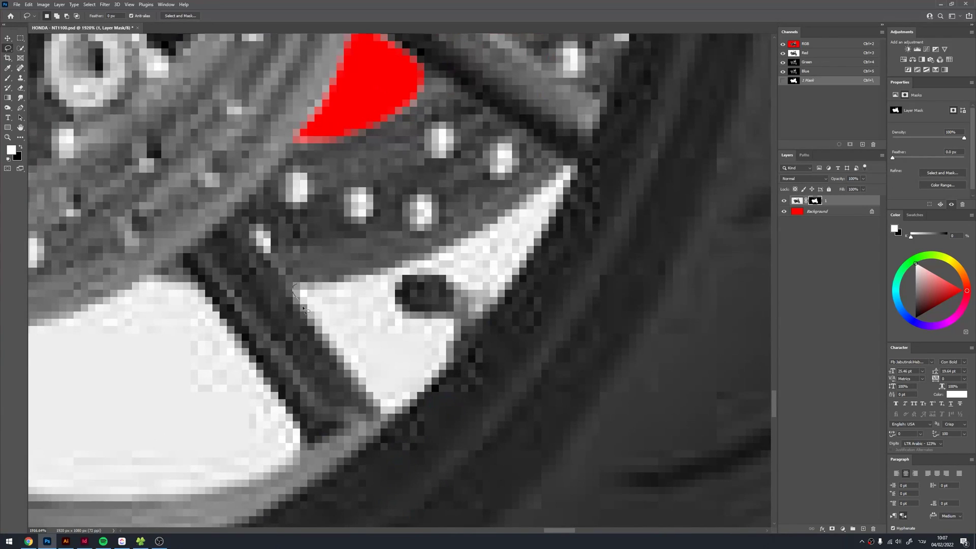
pyautogui.moveTo(399, 405)
pyautogui.mouseDown()
pyautogui.moveTo(444, 365)
pyautogui.moveTo(457, 329)
pyautogui.mouseUp()
pyautogui.moveTo(397, 265); pyautogui.dragTo(322, 282)
pyautogui.hotkey('ctrl', 'BackSpace')
# Mask out the white block near the rim.
pyautogui.moveTo(392, 265)
pyautogui.mouseDown()
pyautogui.moveTo(326, 330)
pyautogui.moveTo(379, 344)
pyautogui.mouseUp()
pyautogui.moveTo(414, 379)
pyautogui.mouseDown()
pyautogui.moveTo(453, 346)
pyautogui.moveTo(509, 235)
pyautogui.moveTo(326, 332)
pyautogui.mouseUp()
pyautogui.hotkey('ctrl', 'BackSpace')
pyautogui.moveTo(117, 365)
pyautogui.mouseDown()
pyautogui.moveTo(483, 156)
pyautogui.moveTo(506, 193)
pyautogui.mouseUp()
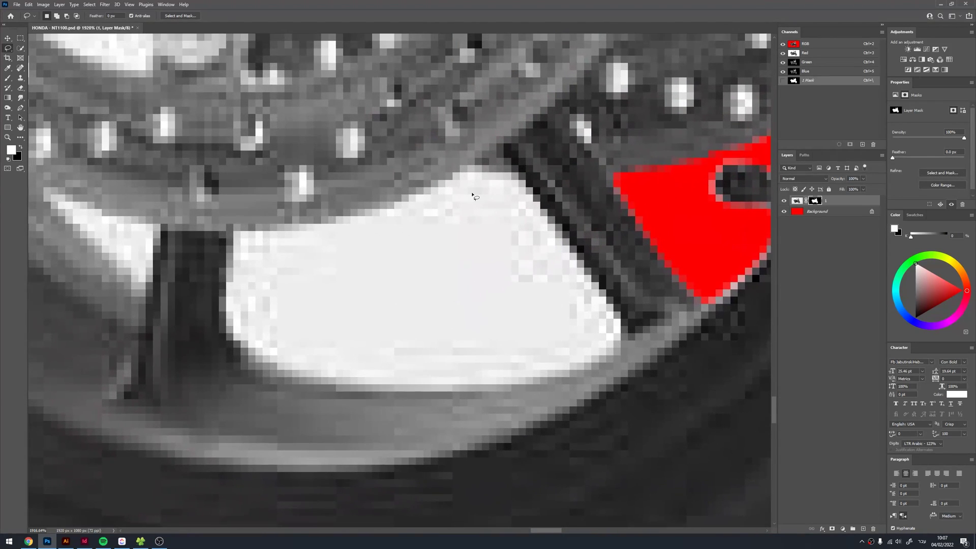
# Trace a Pen path around the large gap near the rim.
pyautogui.press('p')
pyautogui.click(460, 165)
pyautogui.click(231, 224)
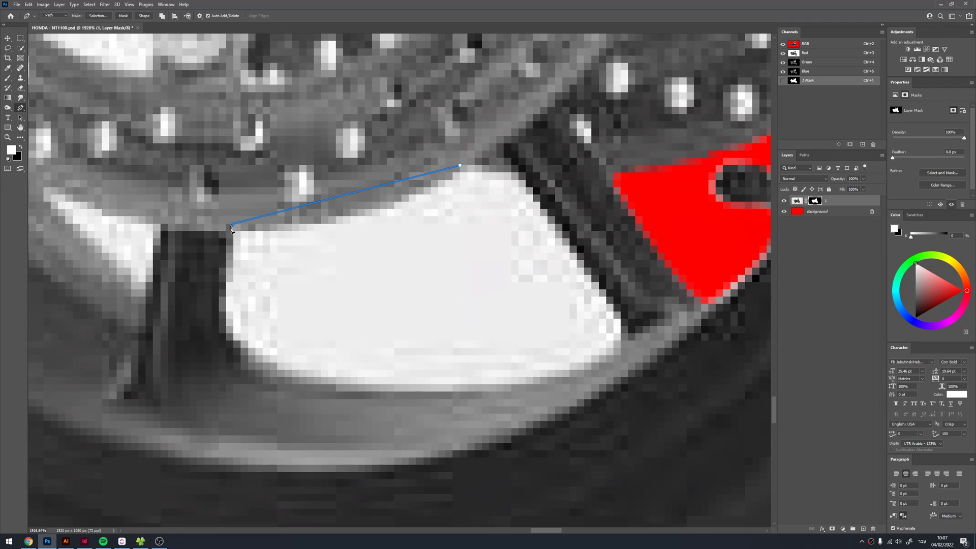
pyautogui.moveTo(337, 201); pyautogui.dragTo(343, 216)
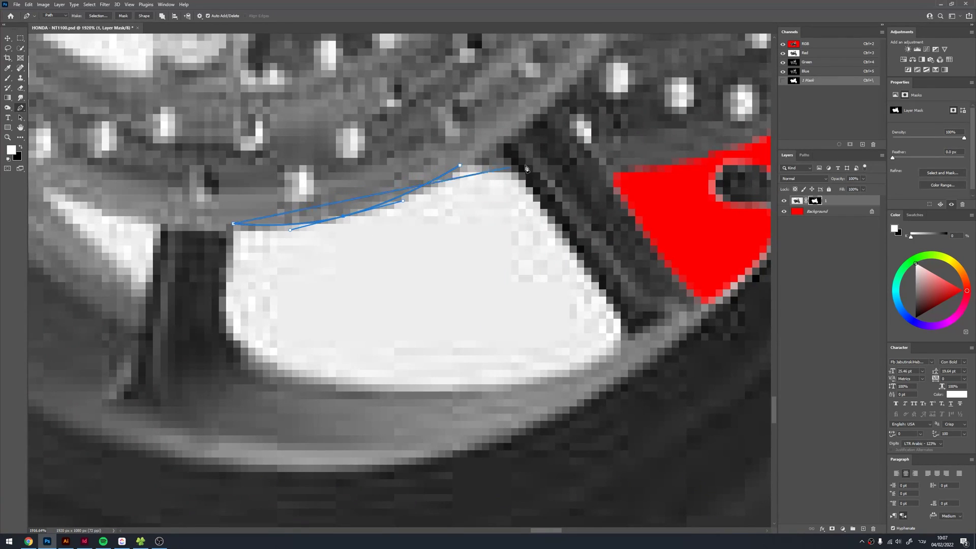
pyautogui.click(226, 297)
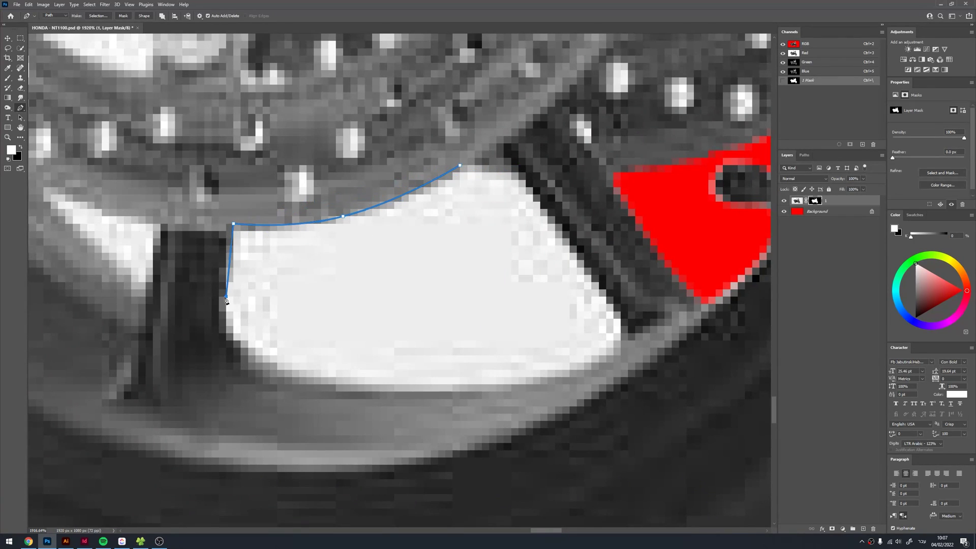
pyautogui.click(226, 341)
pyautogui.moveTo(387, 399); pyautogui.dragTo(484, 401)
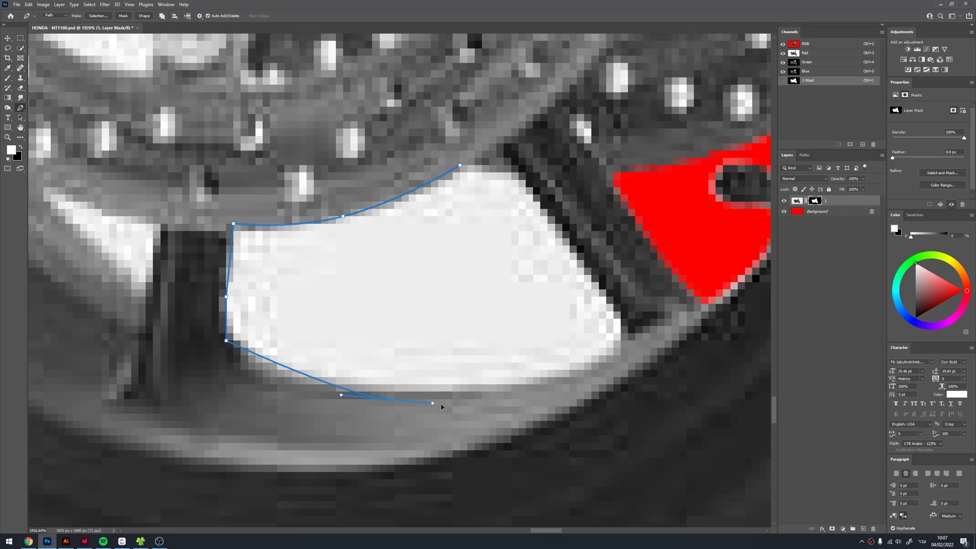
pyautogui.click(606, 362)
pyautogui.click(620, 333)
# Close the path and fill the large gap black on the mask.
pyautogui.scroll(1, 585, 305)
pyautogui.scroll(2, 549, 275)
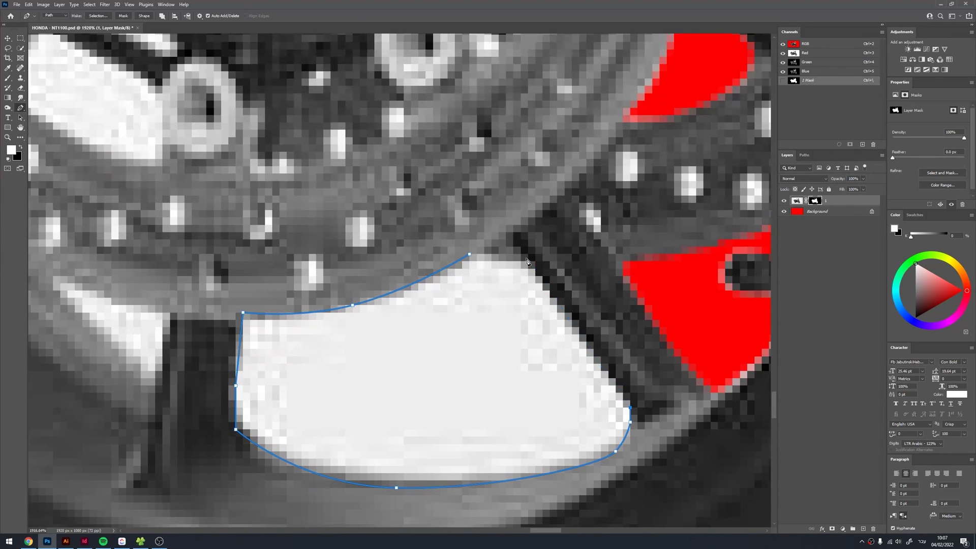
pyautogui.click(469, 255)
pyautogui.hotkey('ctrl', 'Return')
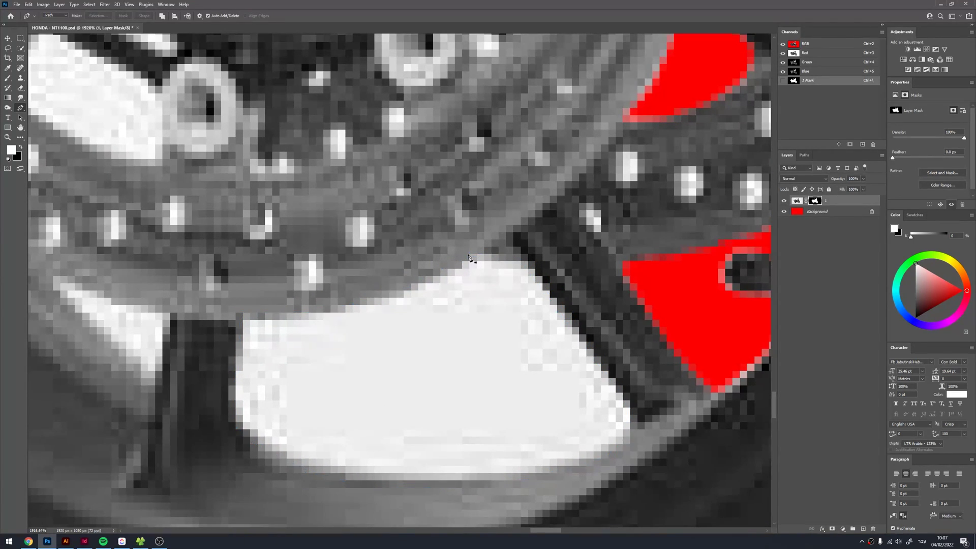
pyautogui.hotkey('ctrl', 'BackSpace')
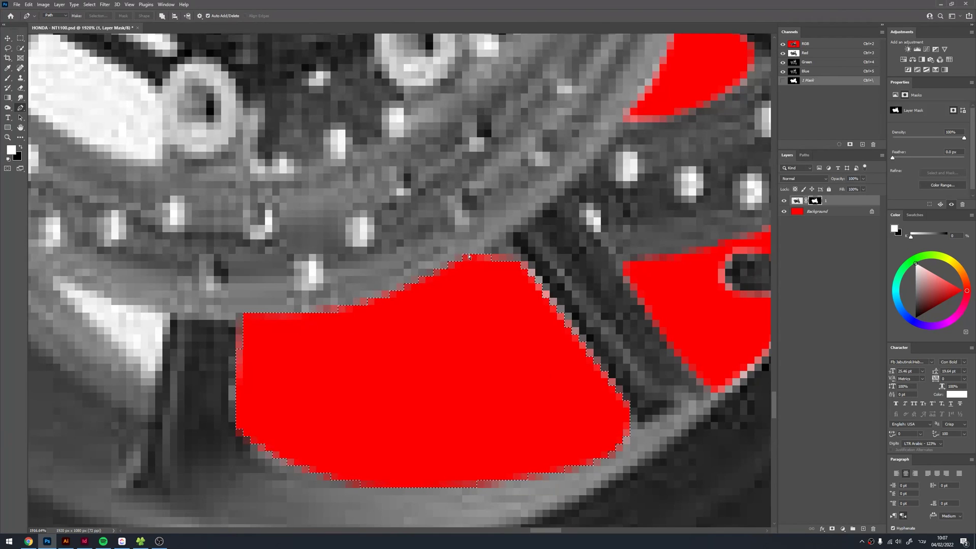
# Mask out the small triangular gap left of it with a Pen path.
pyautogui.moveTo(144, 333); pyautogui.dragTo(283, 336)
pyautogui.click(228, 310)
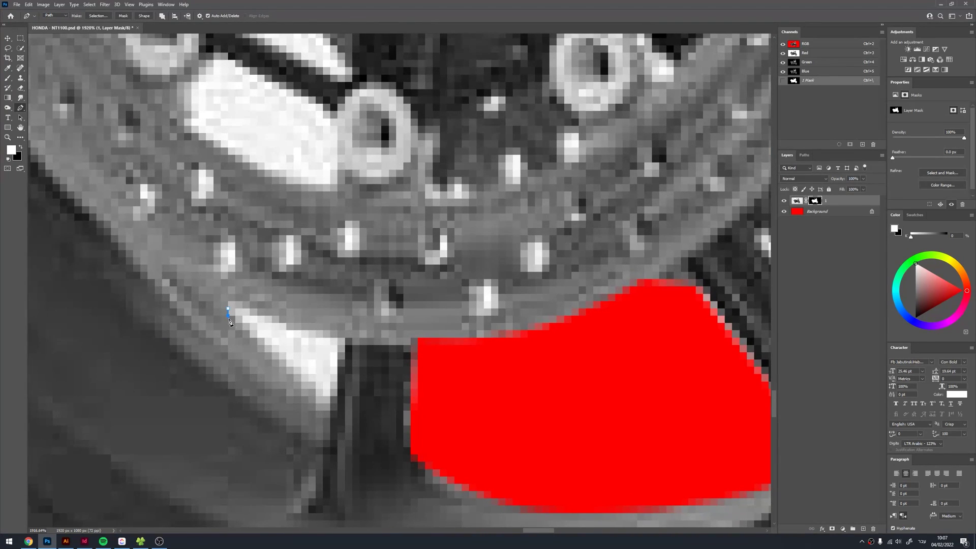
pyautogui.click(345, 337)
pyautogui.click(228, 311)
pyautogui.hotkey('ctrl', 'Return')
pyautogui.press('Delete')
# Fit the whole motorcycle on screen, then zoom in on the front brake disc spokes.
pyautogui.hotkey('ctrl', '1')
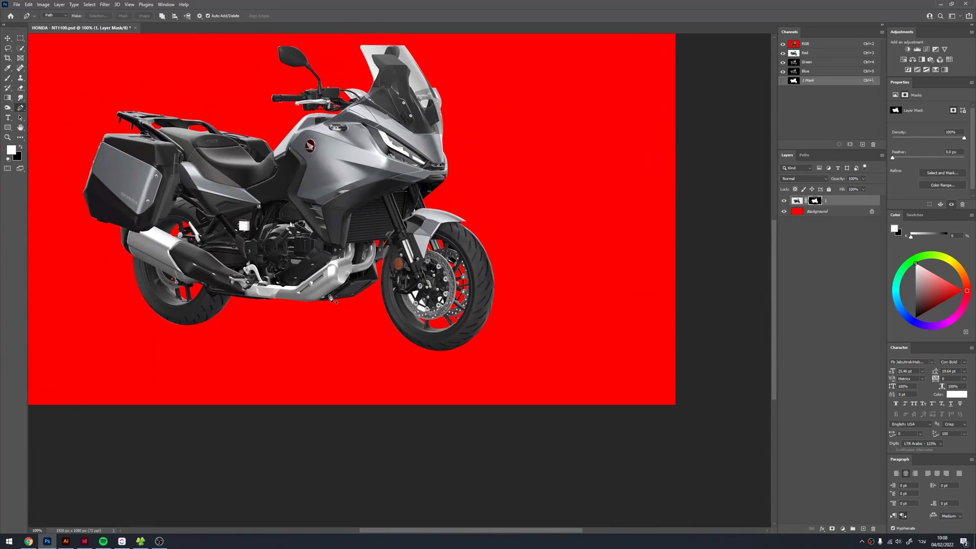
pyautogui.press('z')
pyautogui.click(417, 279)
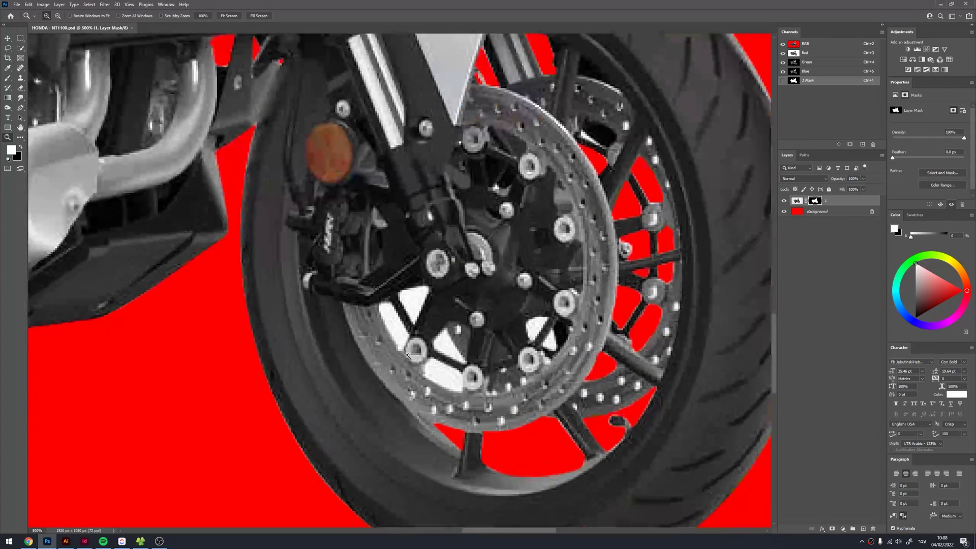
pyautogui.click(408, 347)
pyautogui.click(407, 348)
# Lasso and mask two white gaps inside the brake disc.
pyautogui.press('l')
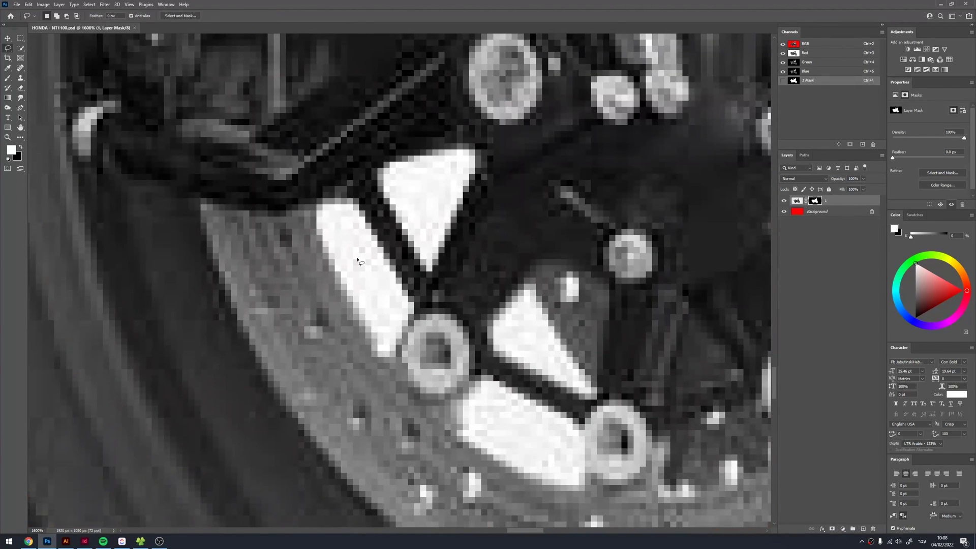
pyautogui.moveTo(315, 224); pyautogui.dragTo(342, 285)
pyautogui.moveTo(415, 324); pyautogui.dragTo(398, 282)
pyautogui.moveTo(357, 204); pyautogui.dragTo(350, 199)
pyautogui.press('Delete')
pyautogui.hotkey('ctrl', 'd')
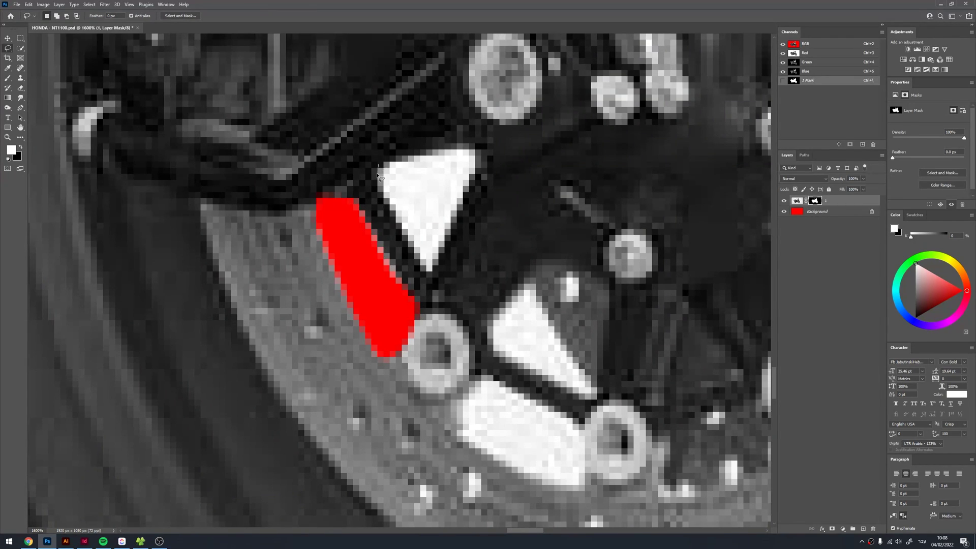
pyautogui.moveTo(429, 271)
pyautogui.mouseDown()
pyautogui.moveTo(450, 249)
pyautogui.moveTo(481, 147)
pyautogui.moveTo(402, 153)
pyautogui.moveTo(384, 165)
pyautogui.mouseUp()
pyautogui.press('Delete')
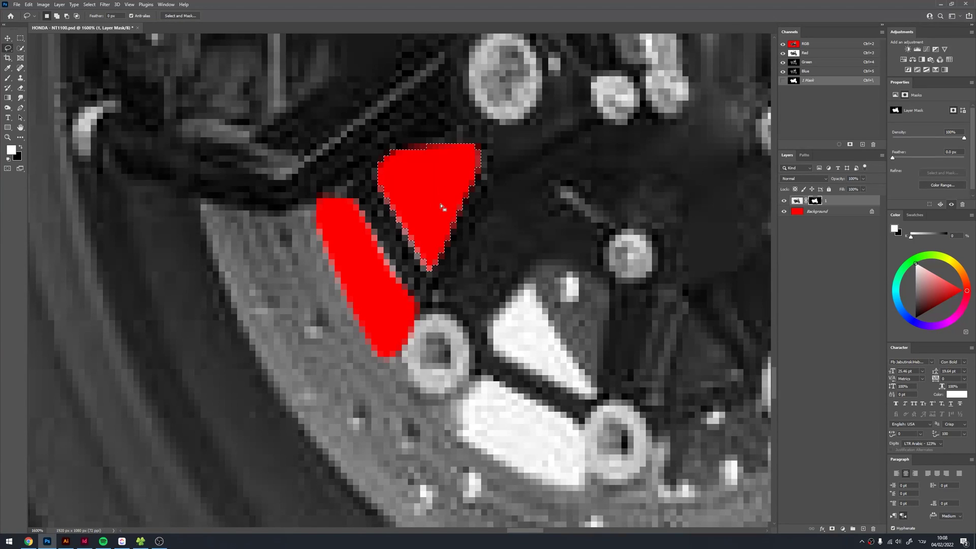
pyautogui.hotkey('ctrl', 'd')
# Lasso and mask the next two white wedges in the disc.
pyautogui.scroll(-2, 447, 208)
pyautogui.hscroll(3, 458, 243)
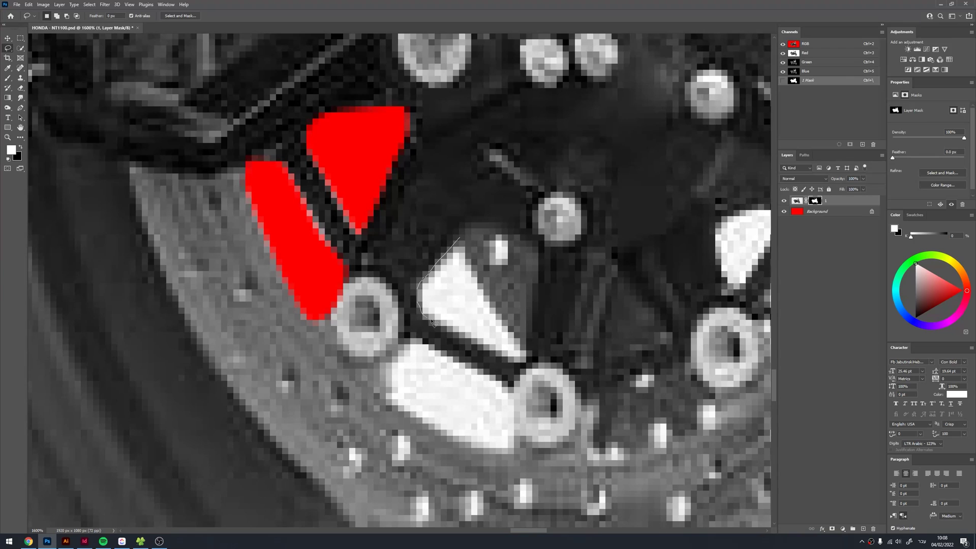
pyautogui.moveTo(497, 314); pyautogui.dragTo(460, 239)
pyautogui.press('Delete')
pyautogui.hotkey('ctrl', 'd')
pyautogui.moveTo(411, 340); pyautogui.dragTo(375, 290)
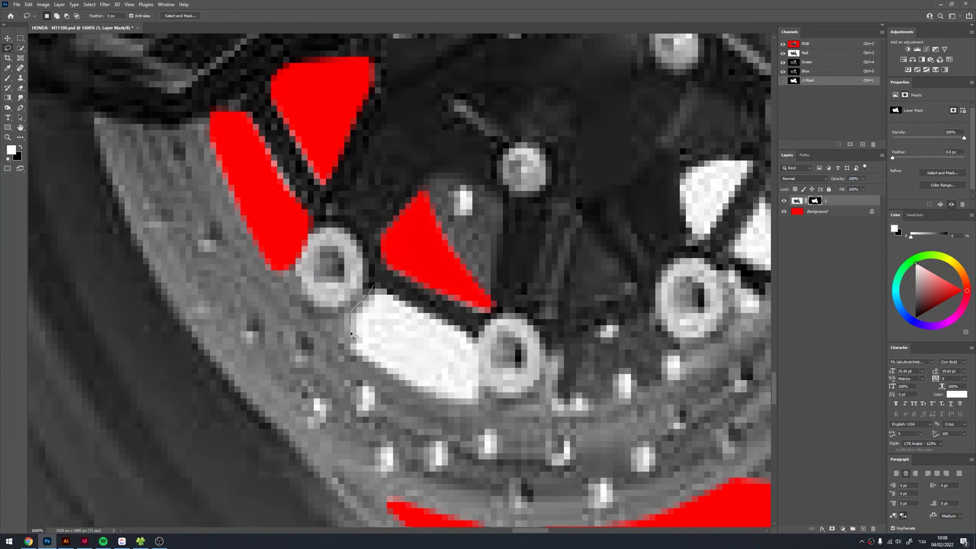
pyautogui.moveTo(352, 334); pyautogui.dragTo(376, 369)
pyautogui.moveTo(410, 302); pyautogui.dragTo(411, 303)
pyautogui.press('Delete')
pyautogui.hotkey('ctrl', 'd')
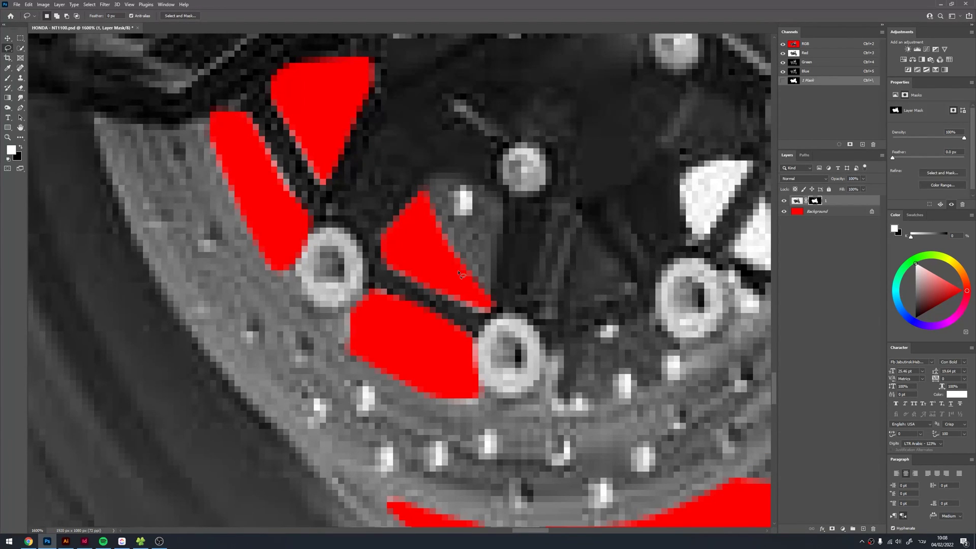
# Mask out the small wedge by the rim and the last white sliver.
pyautogui.scroll(-2, 416, 364)
pyautogui.scroll(-1, 416, 364)
pyautogui.scroll(2, 415, 364)
pyautogui.scroll(1, 414, 282)
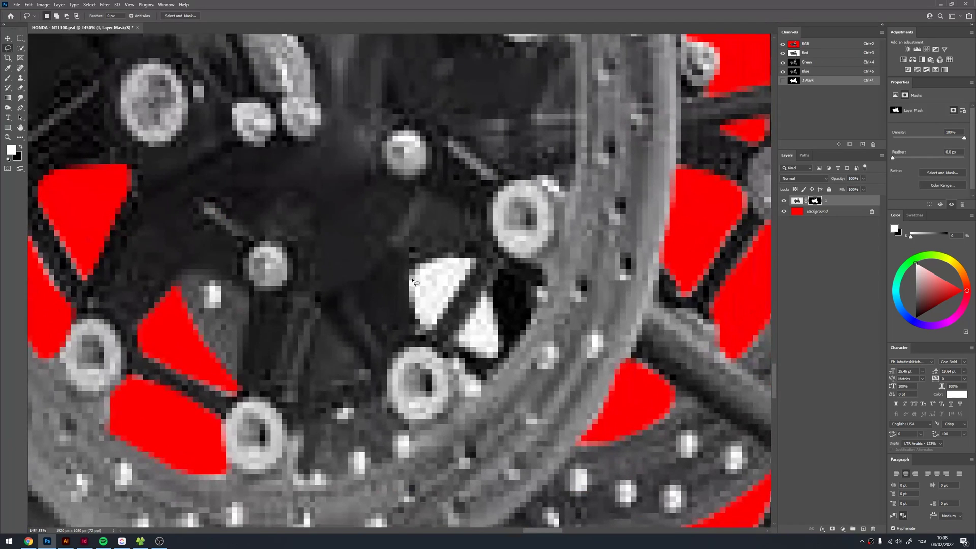
pyautogui.moveTo(412, 268)
pyautogui.mouseDown()
pyautogui.moveTo(410, 303)
pyautogui.moveTo(428, 258)
pyautogui.mouseUp()
pyautogui.press('Delete')
pyautogui.hotkey('ctrl', 'd')
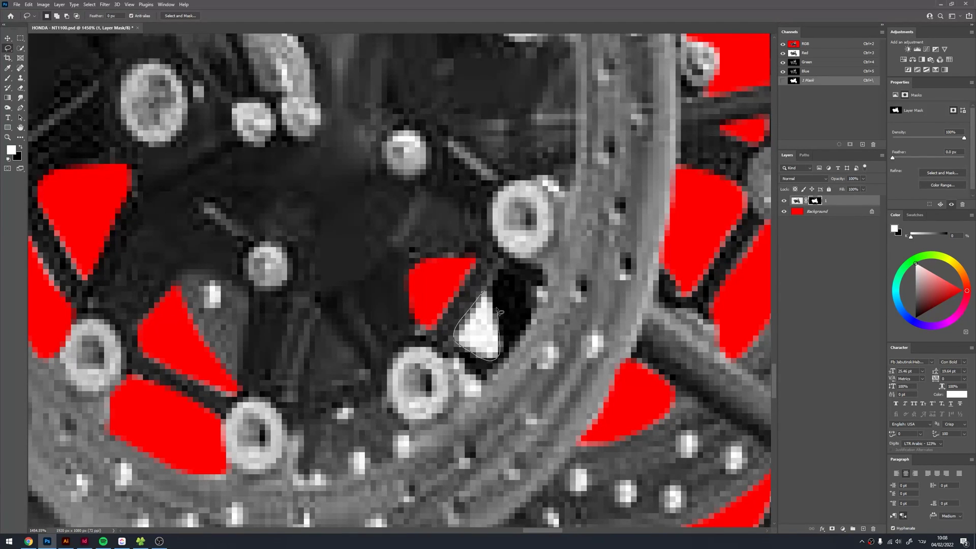
pyautogui.moveTo(469, 352); pyautogui.dragTo(483, 293)
pyautogui.press('Delete')
pyautogui.hotkey('ctrl', 'd')
pyautogui.scroll(-2, 515, 305)
pyautogui.scroll(-2, 498, 303)
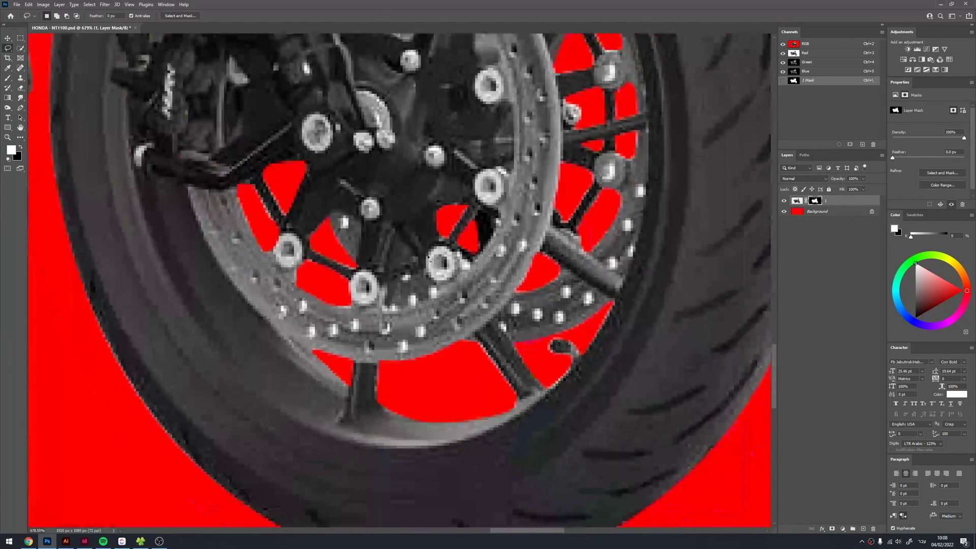
pyautogui.scroll(-2, 468, 297)
# Save progress, then brush black on the mask over a bright spot in the hub.
pyautogui.scroll(-2, 441, 294)
pyautogui.hotkey('ctrl', 's')
pyautogui.press('b')
pyautogui.press('x')
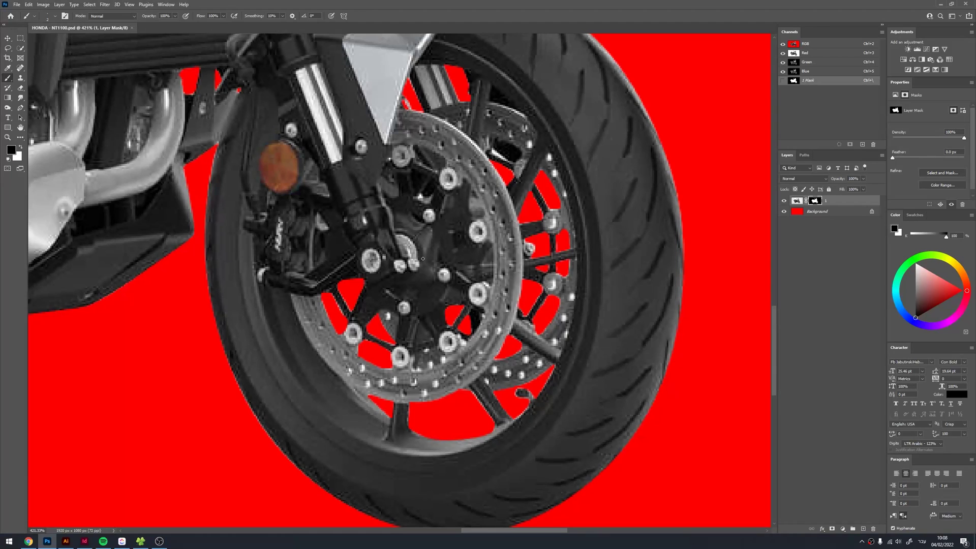
pyautogui.scroll(3, 400, 313)
pyautogui.scroll(2, 384, 324)
pyautogui.scroll(-5, 384, 324)
pyautogui.click(374, 263)
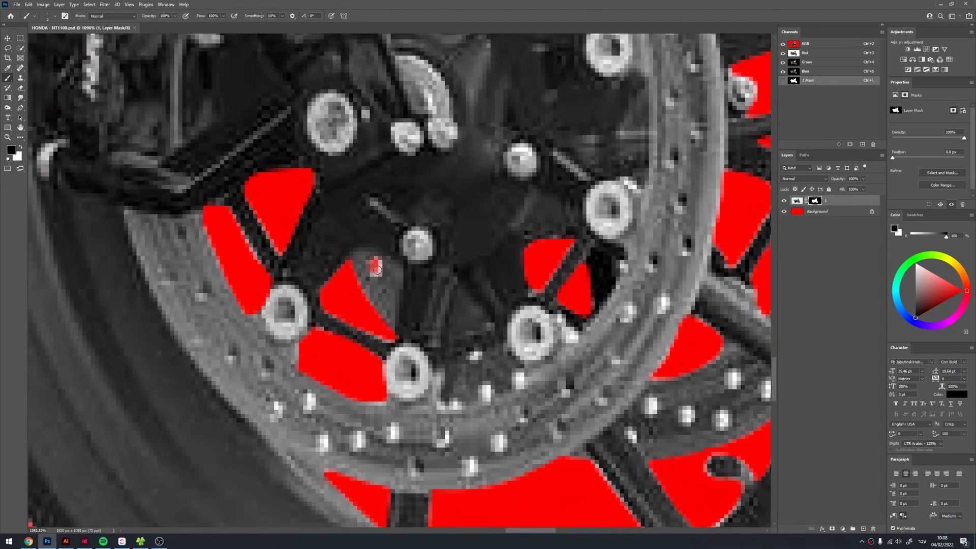
# In full-screen view, mask out the first six bright front brake disc holes.
pyautogui.scroll(5, 327, 314)
pyautogui.scroll(-3, 327, 314)
pyautogui.scroll(-1, 327, 314)
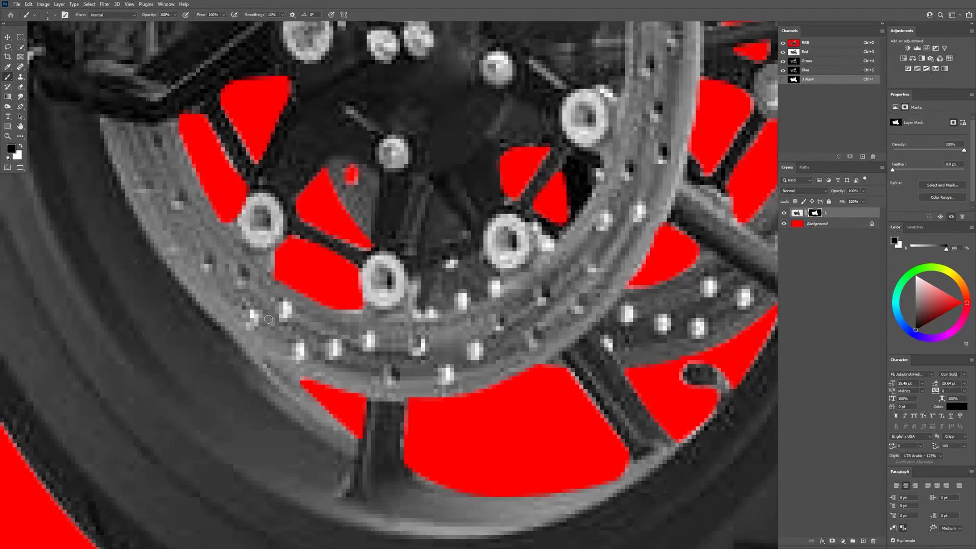
pyautogui.press('f')
pyautogui.press('f')
pyautogui.click(252, 297)
pyautogui.click(285, 288)
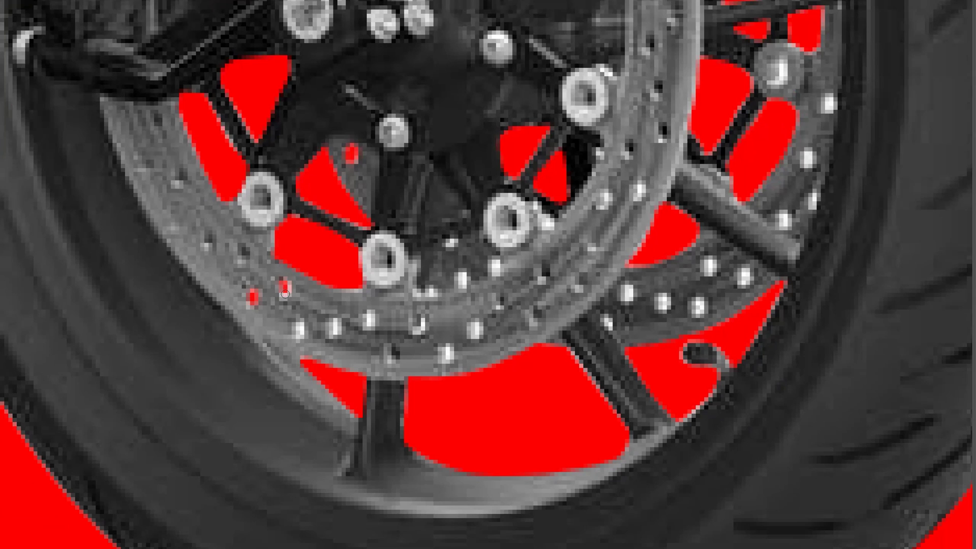
pyautogui.click(300, 328)
pyautogui.click(334, 328)
pyautogui.click(369, 321)
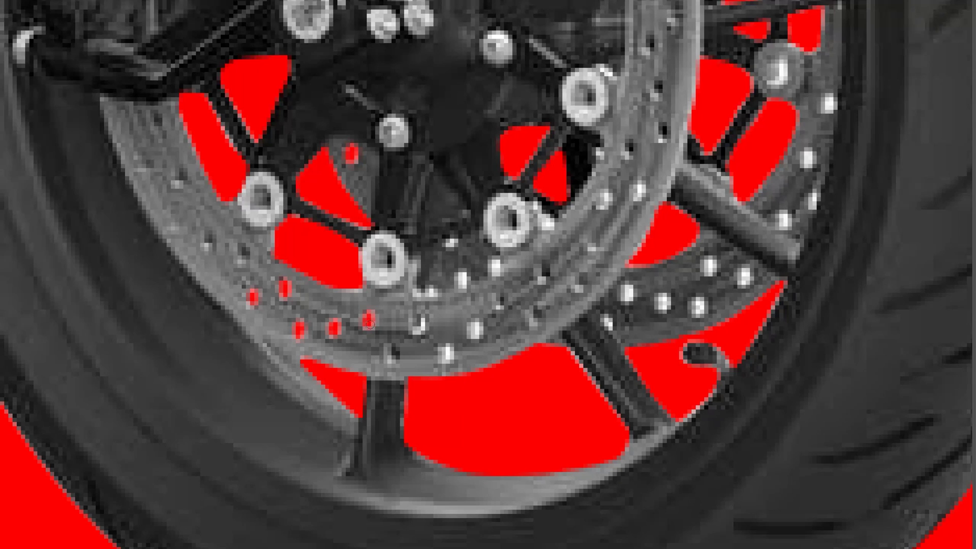
pyautogui.click(422, 324)
# Mask out more front disc holes and the gap between two spokes.
pyautogui.click(429, 292)
pyautogui.click(461, 277)
pyautogui.click(447, 354)
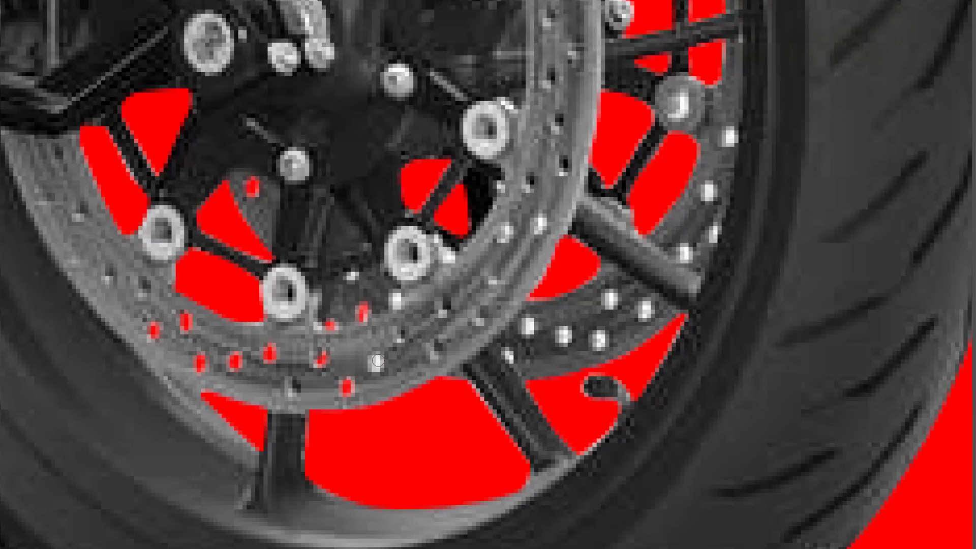
pyautogui.click(377, 361)
pyautogui.click(400, 335)
pyautogui.click(397, 299)
pyautogui.click(352, 277)
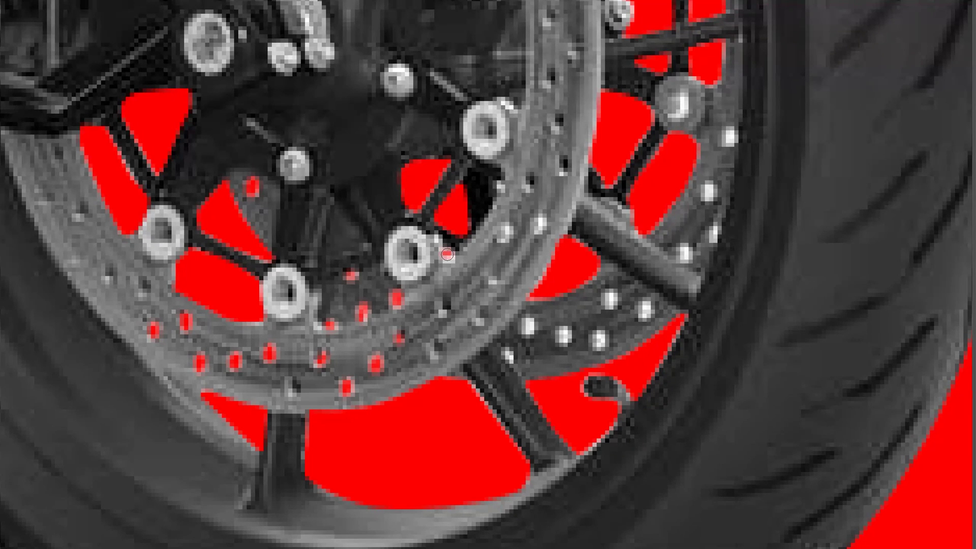
pyautogui.moveTo(438, 237); pyautogui.dragTo(450, 256)
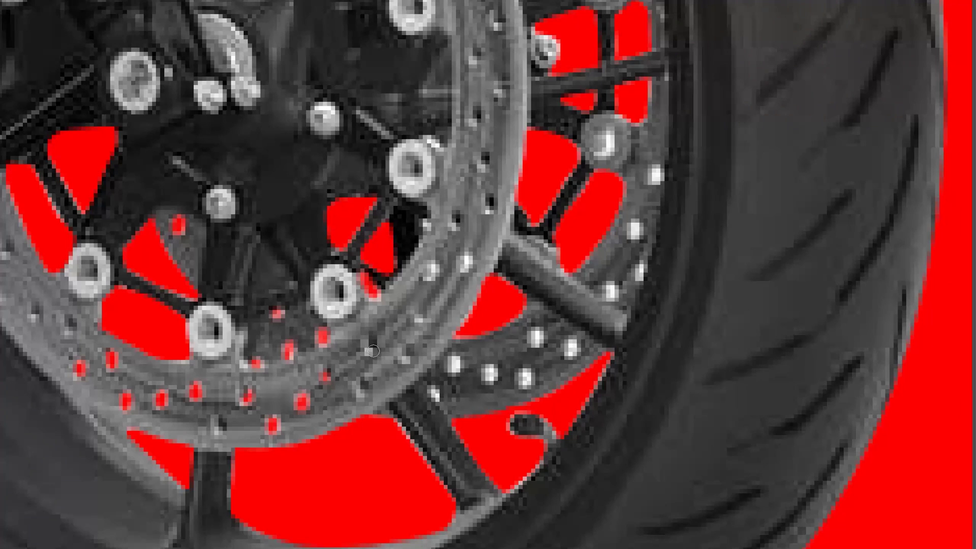
# Mask out the brake disc holes along the lower edge of the front disc.
pyautogui.click(372, 351)
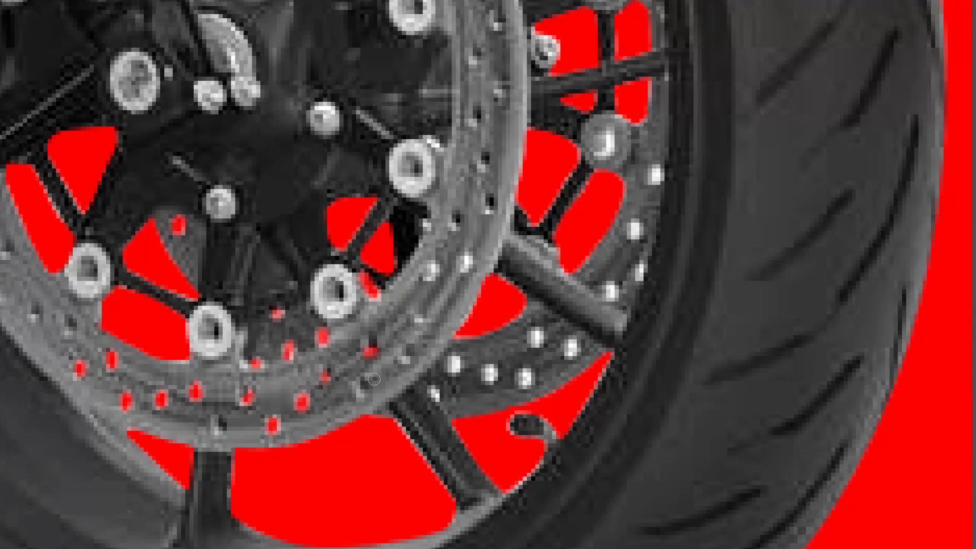
pyautogui.click(456, 361)
pyautogui.click(490, 375)
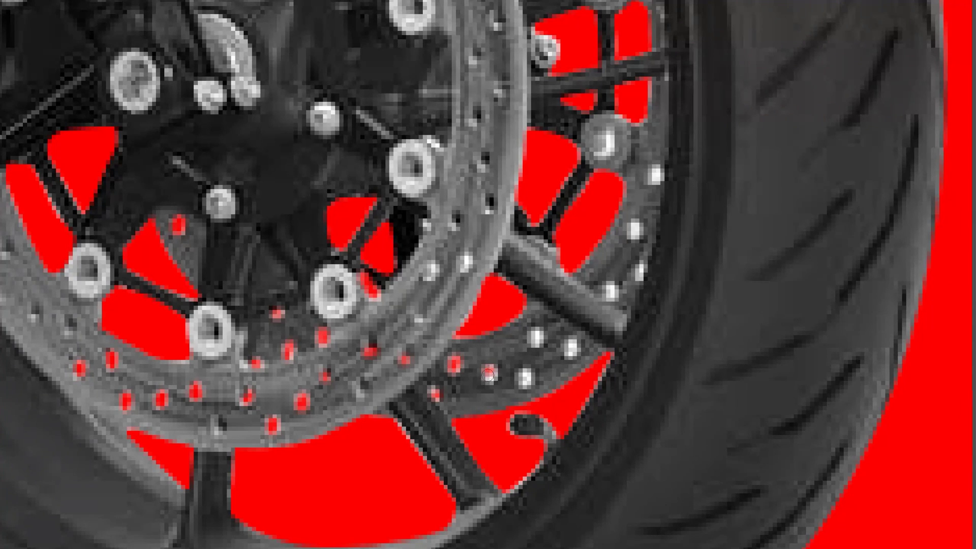
pyautogui.click(527, 377)
pyautogui.click(536, 338)
pyautogui.click(572, 349)
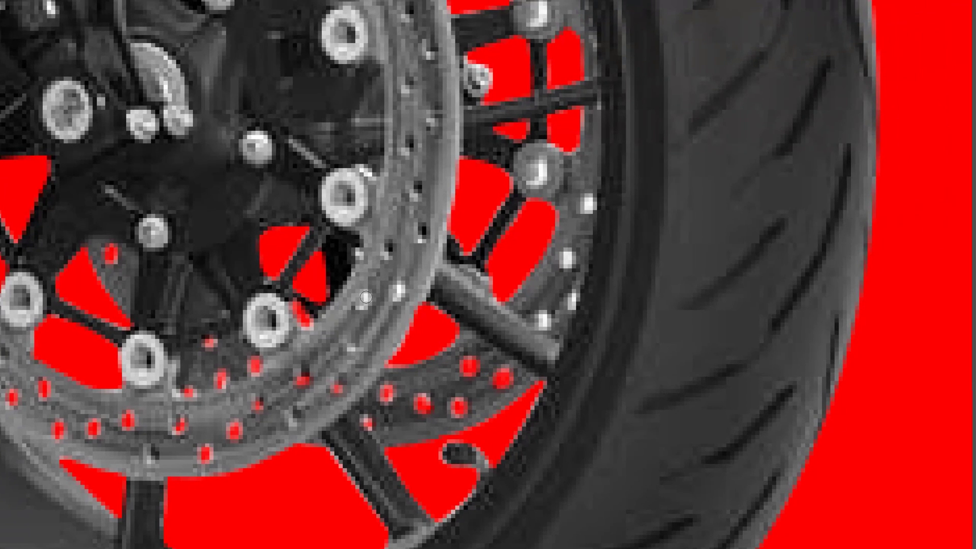
# Mask out the last white front disc holes and zoom out to the whole wheel.
pyautogui.click(365, 297)
pyautogui.click(396, 289)
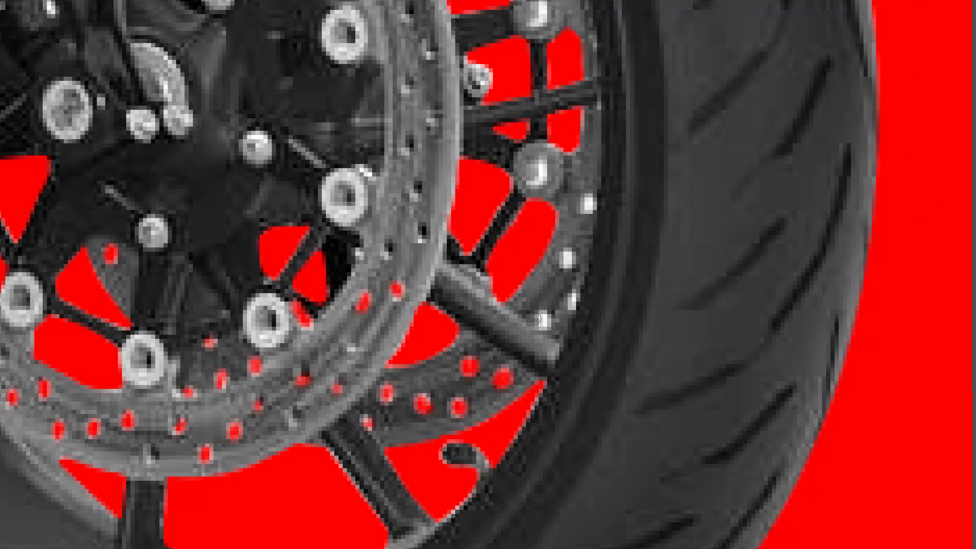
pyautogui.click(542, 320)
pyautogui.click(573, 300)
pyautogui.click(566, 260)
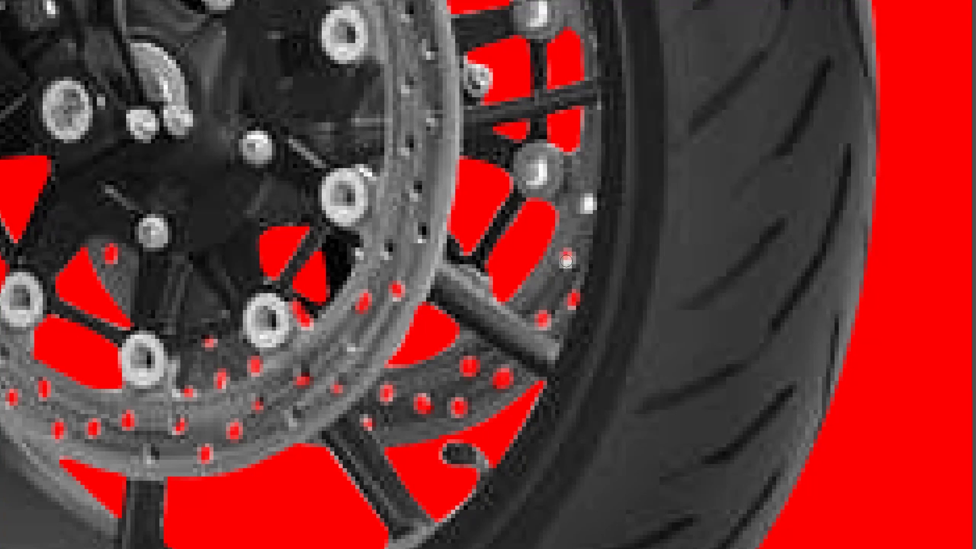
pyautogui.click(586, 205)
pyautogui.hotkey('ctrl', '-')
pyautogui.hotkey('ctrl', '-')
# Zoom into the rear disc and mask out two holes and the white streak near its centre.
pyautogui.scroll(2, 562, 138)
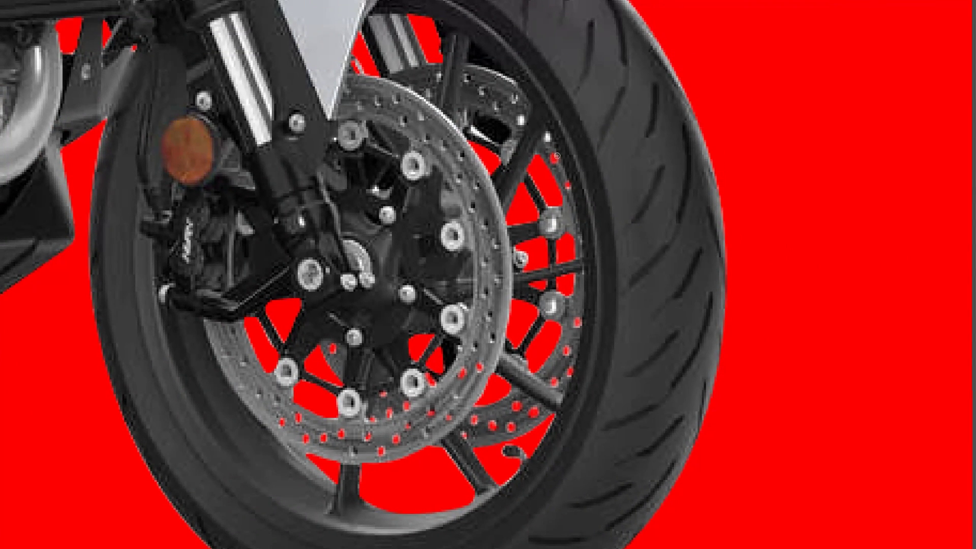
pyautogui.scroll(2, 557, 155)
pyautogui.scroll(1, 549, 153)
pyautogui.scroll(2, 549, 153)
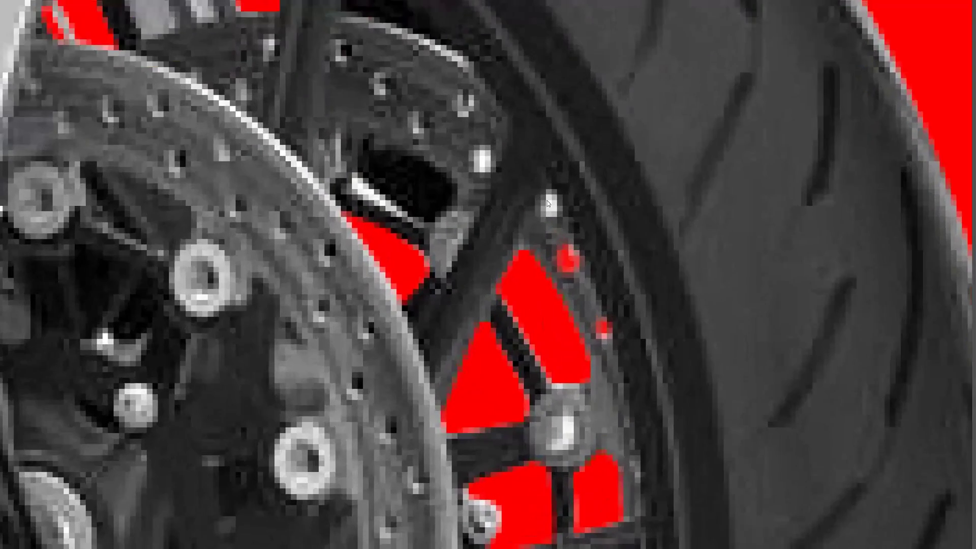
pyautogui.scroll(2, 552, 240)
pyautogui.click(552, 241)
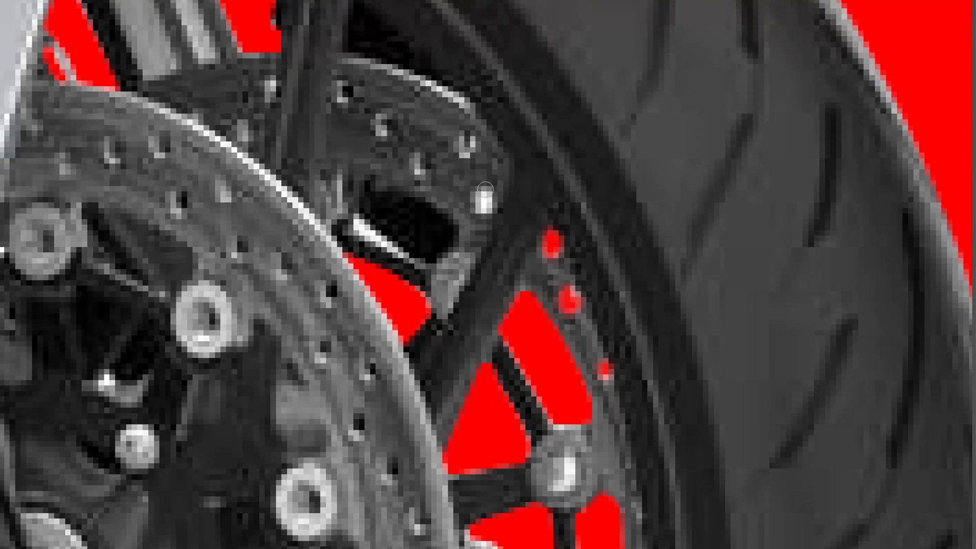
pyautogui.click(483, 202)
pyautogui.scroll(1, 423, 257)
pyautogui.moveTo(410, 260); pyautogui.dragTo(465, 298)
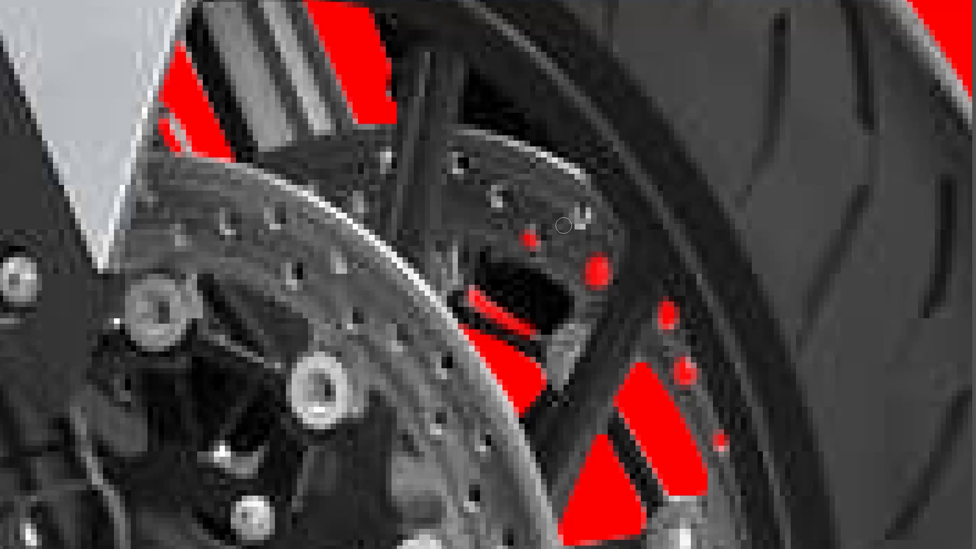
# Mask out the three remaining rear disc holes and zoom back out.
pyautogui.click(579, 217)
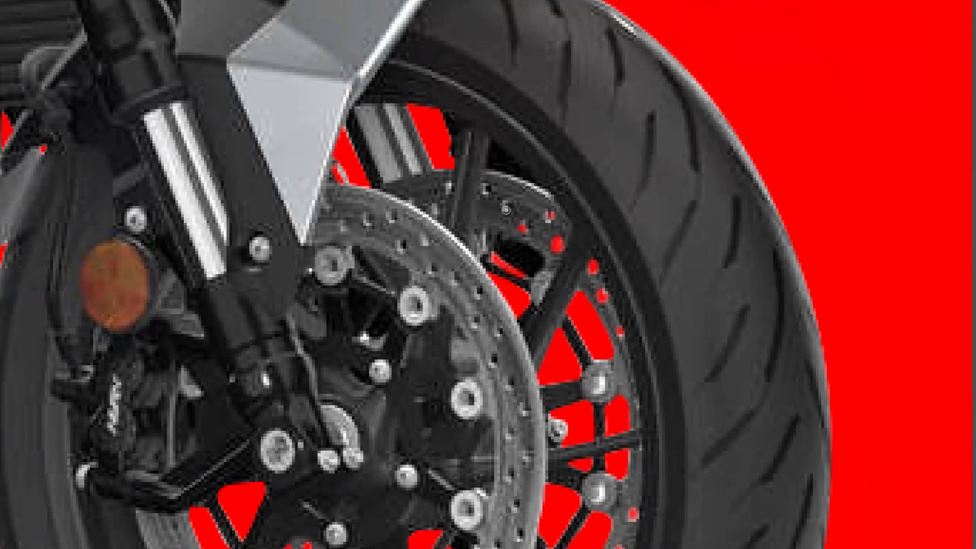
pyautogui.click(506, 209)
pyautogui.click(485, 184)
pyautogui.scroll(-3, 503, 185)
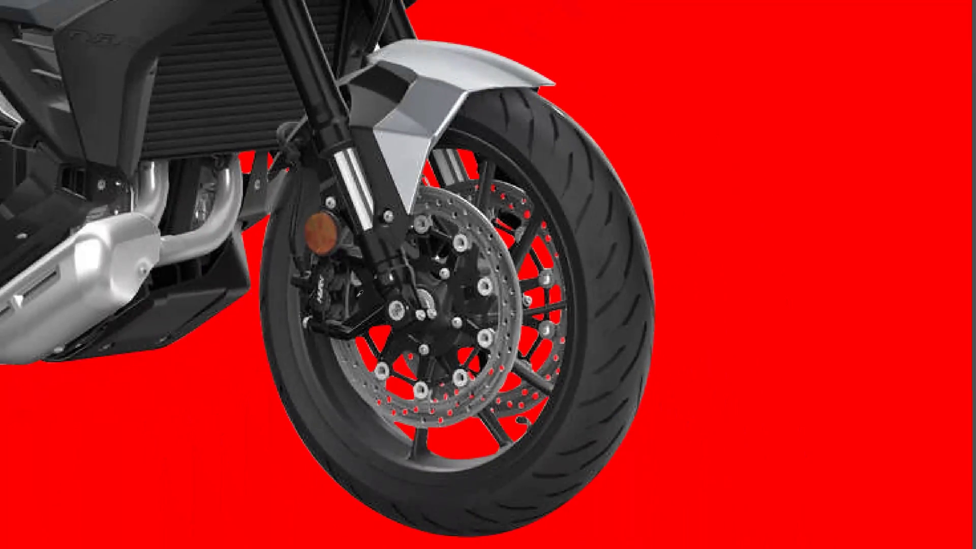
pyautogui.scroll(-2, 360, 293)
pyautogui.scroll(-1, 512, 291)
pyautogui.scroll(5, 512, 291)
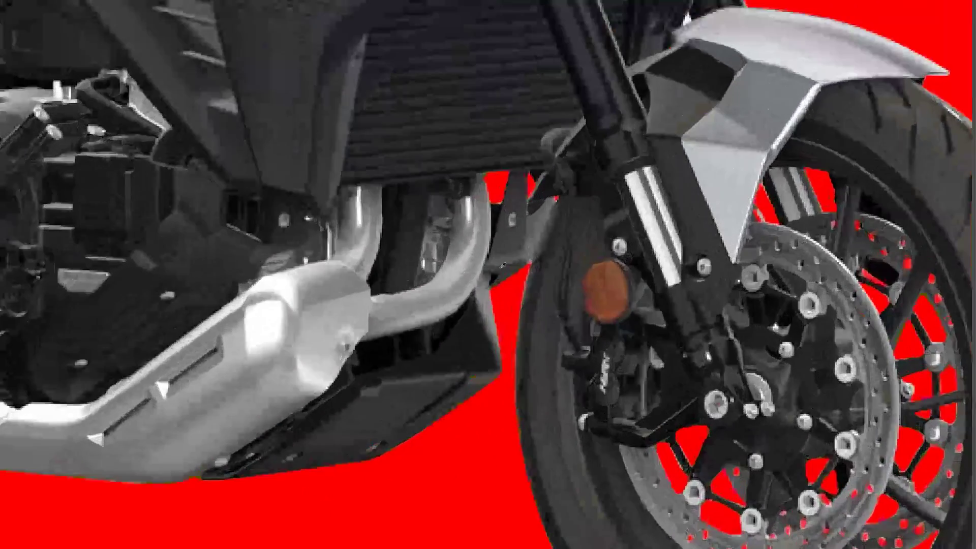
pyautogui.scroll(2, 511, 291)
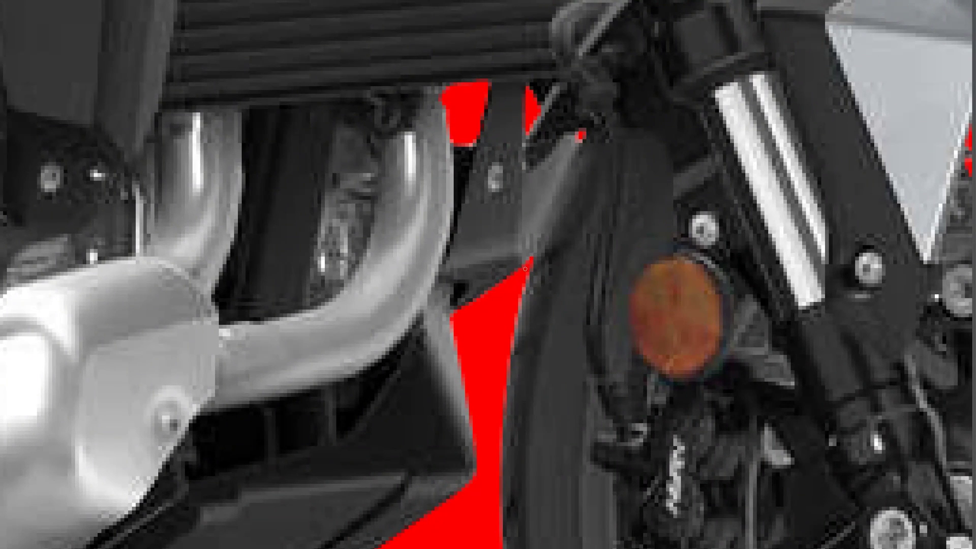
pyautogui.scroll(2, 525, 269)
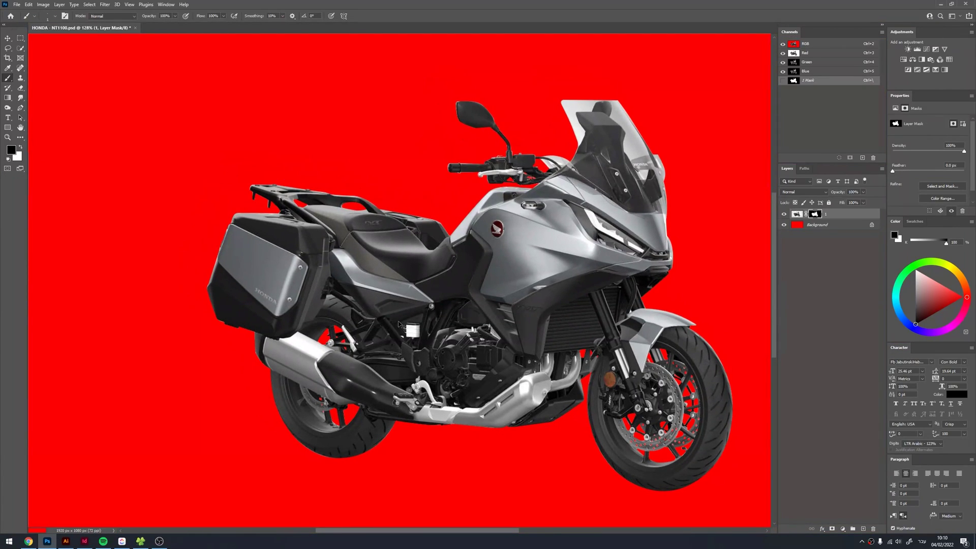
# On a new layer, paint a soft black shadow under the motorcycle with a large brush.
pyautogui.hotkey('ctrl', '-')
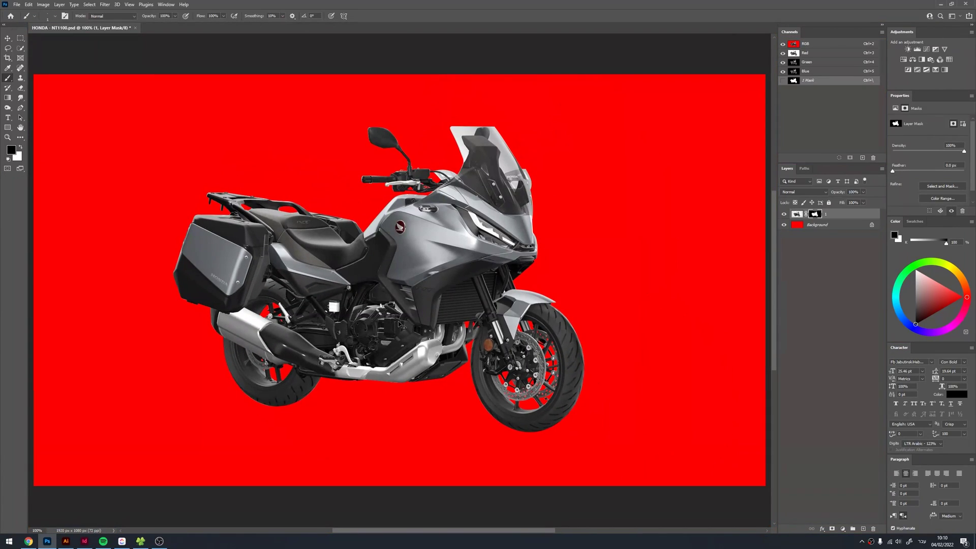
pyautogui.click(864, 529)
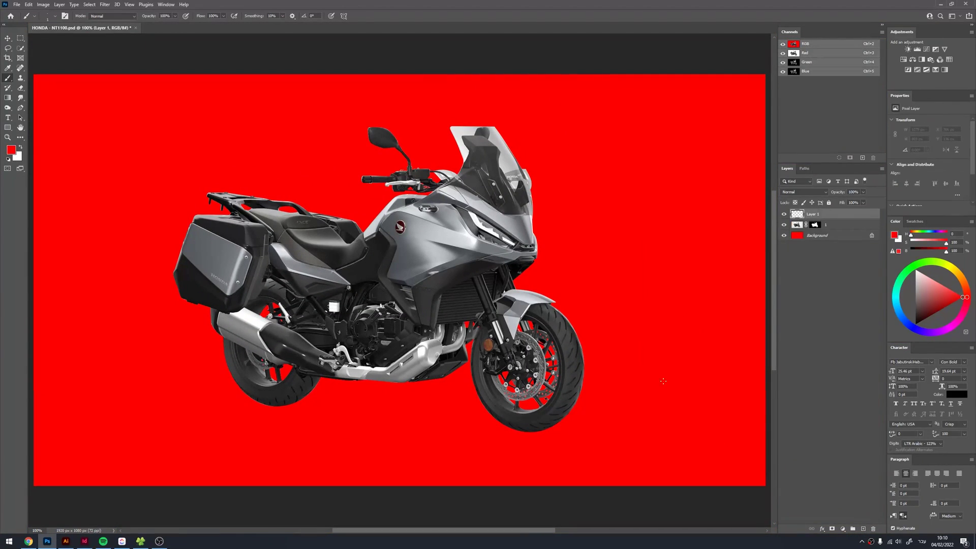
pyautogui.rightClick(456, 236)
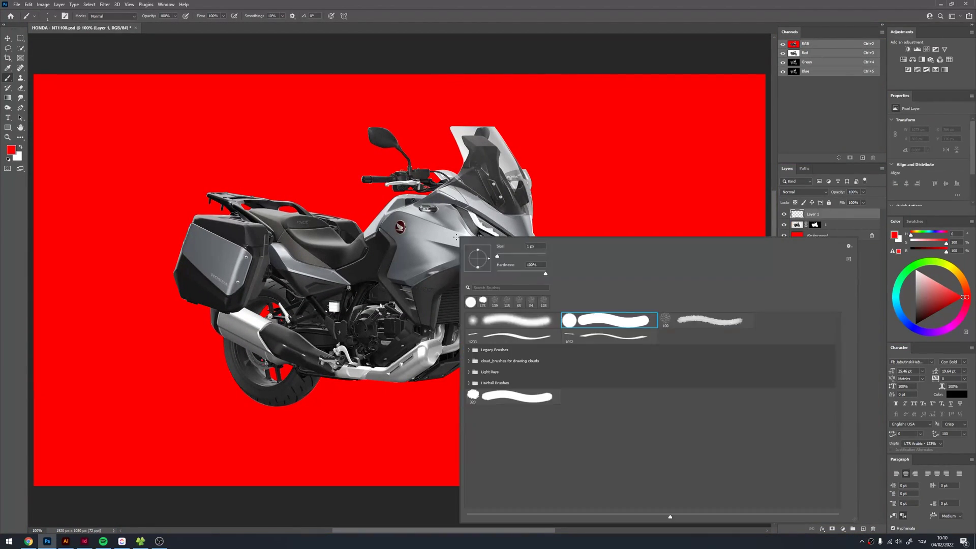
pyautogui.doubleClick(600, 344)
pyautogui.press('d')
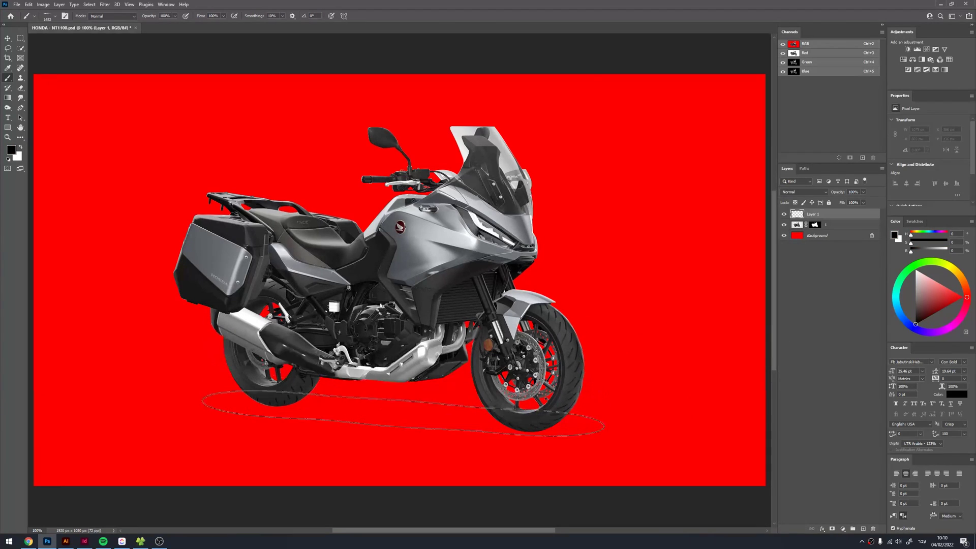
pyautogui.click(403, 413)
# Rotate the shadow slightly with Free Transform to match the bike's angle.
pyautogui.press('v')
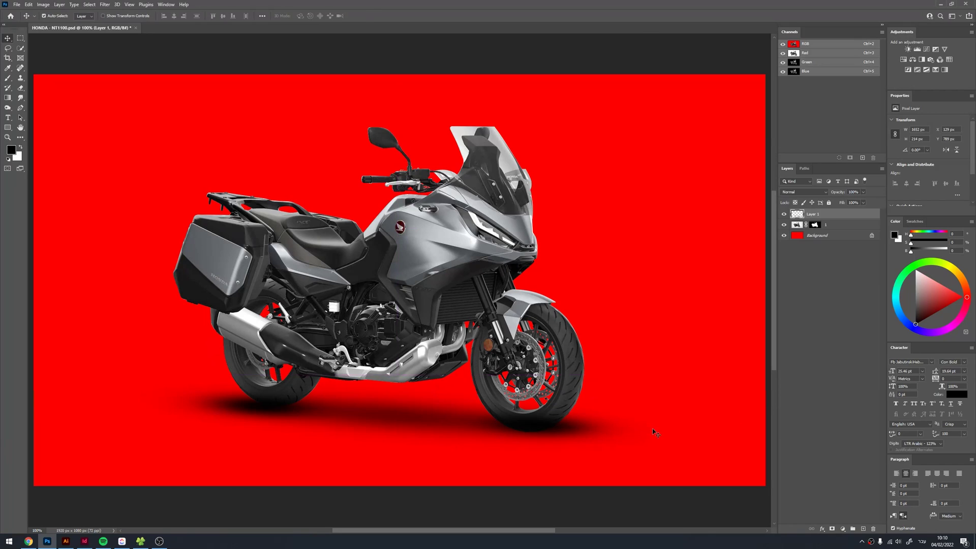
pyautogui.hotkey('ctrl', 't')
pyautogui.moveTo(745, 386); pyautogui.dragTo(747, 394)
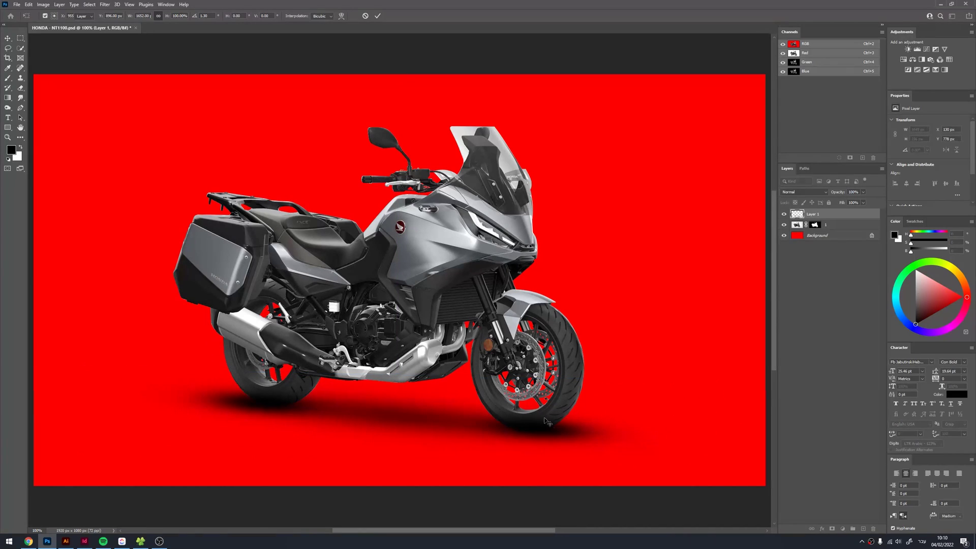
pyautogui.press('Return')
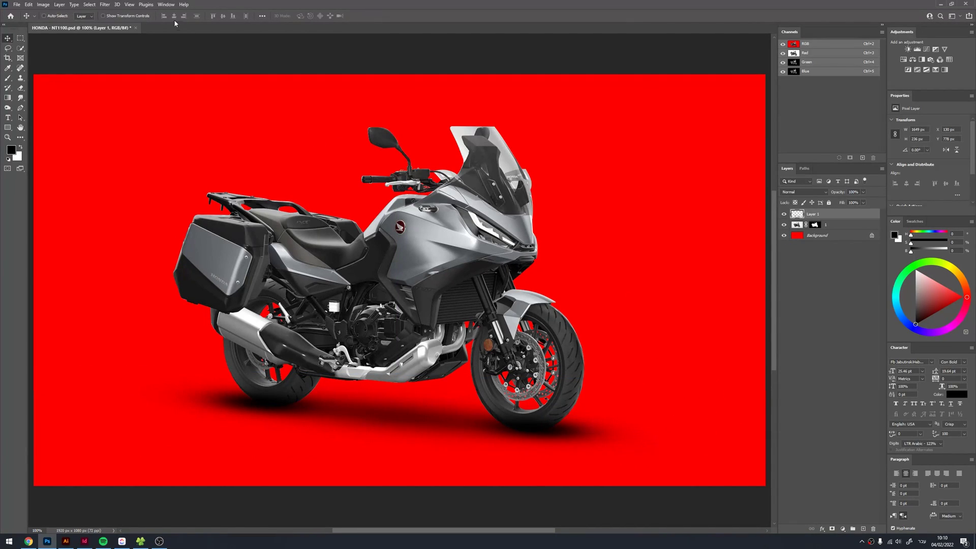
# Trim the canvas edges with Image > Trim and hide the red Background layer.
pyautogui.click(74, 4)
pyautogui.click(51, 90)
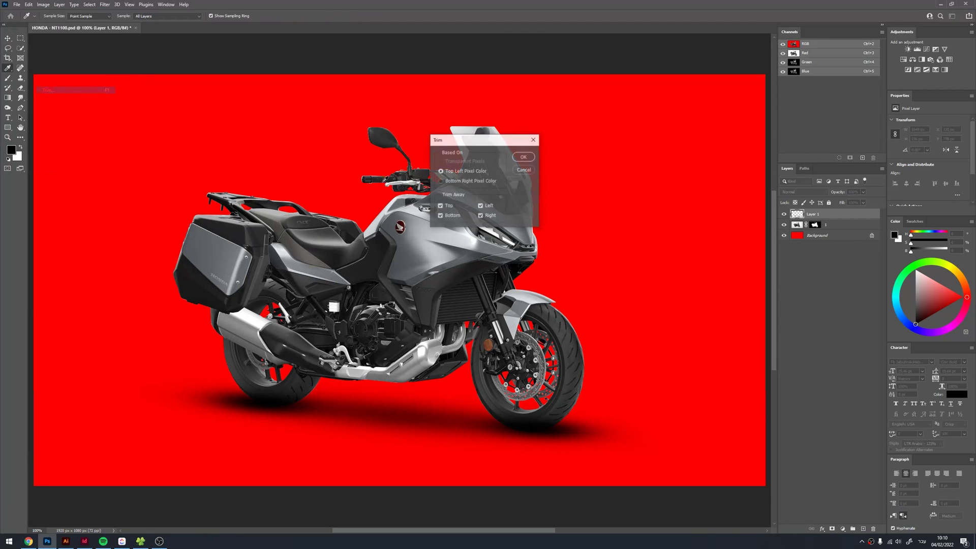
pyautogui.press('Return')
pyautogui.click(783, 234)
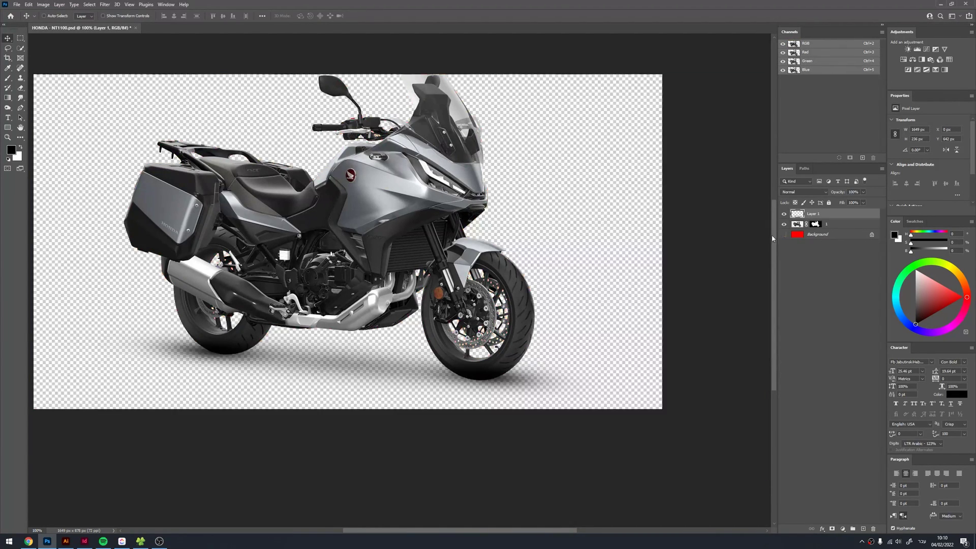
pyautogui.scroll(-3, 484, 283)
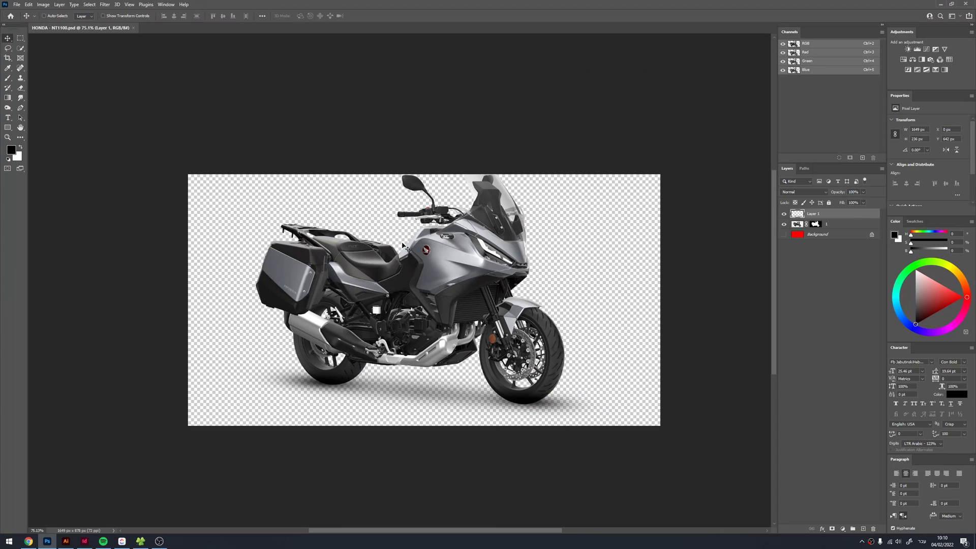